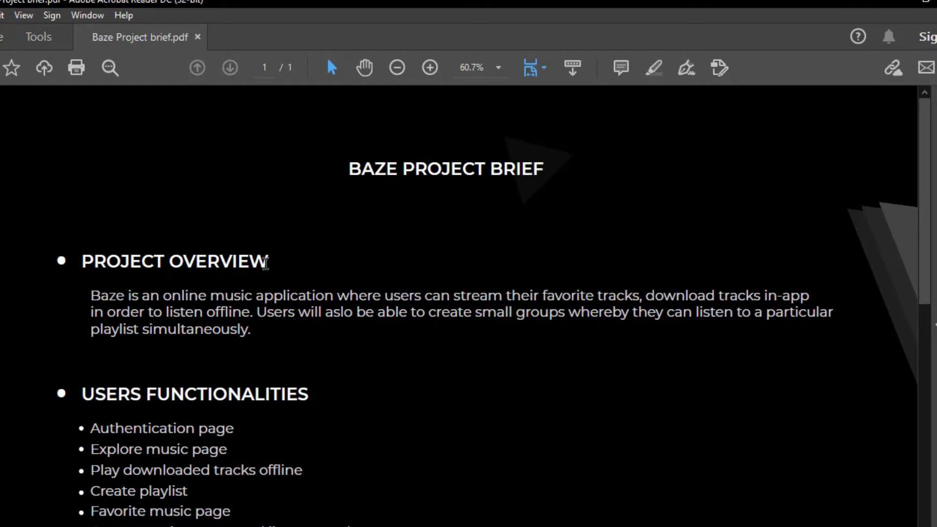
- Read through the Baze project brief from the overview and user functionalities down to the target audience, platform and development phases
scroll(265, 262, "down", 8)
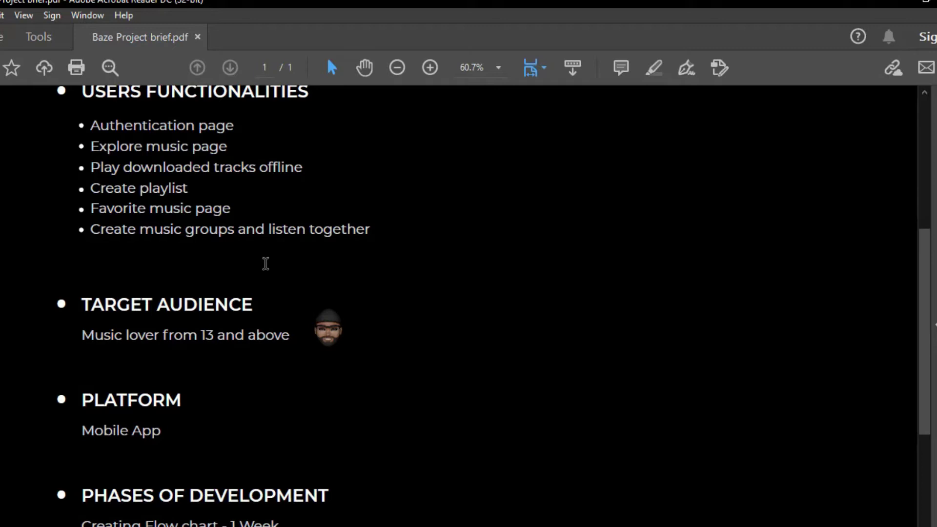
scroll(265, 263, "down", 4)
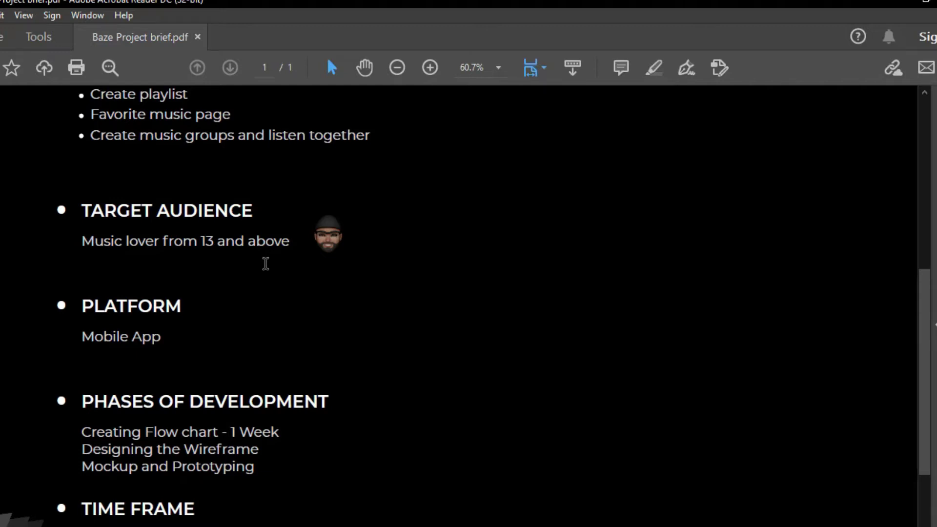
scroll(266, 264, "down", 4)
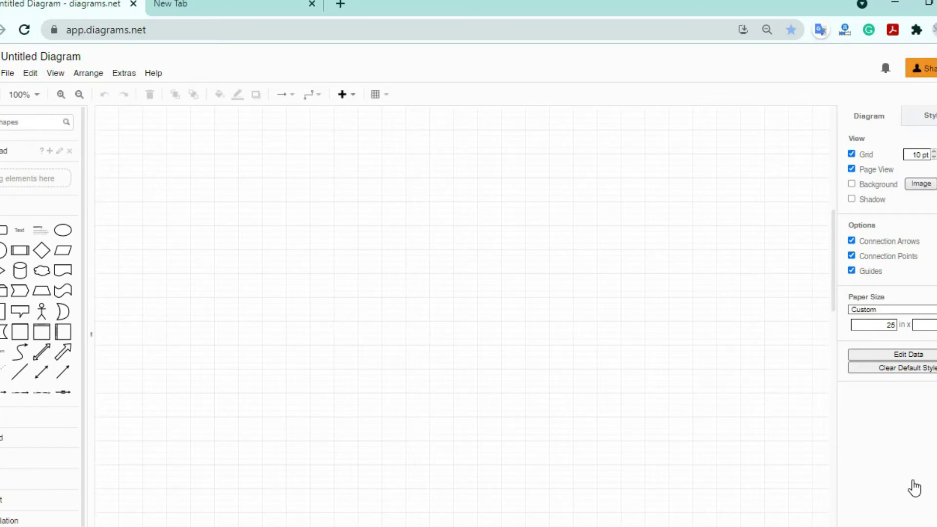
- Switch to the empty browser tab and open draw.io
left_click(211, 3)
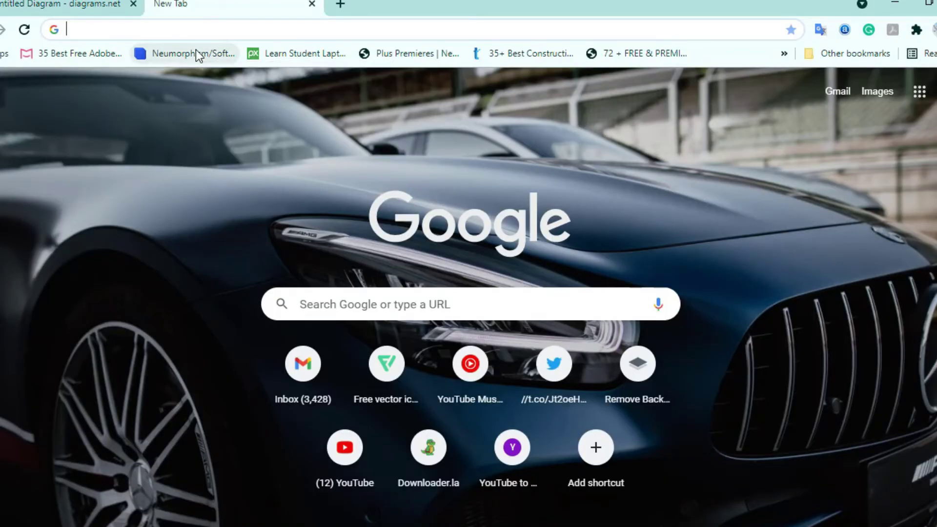
type("draw")
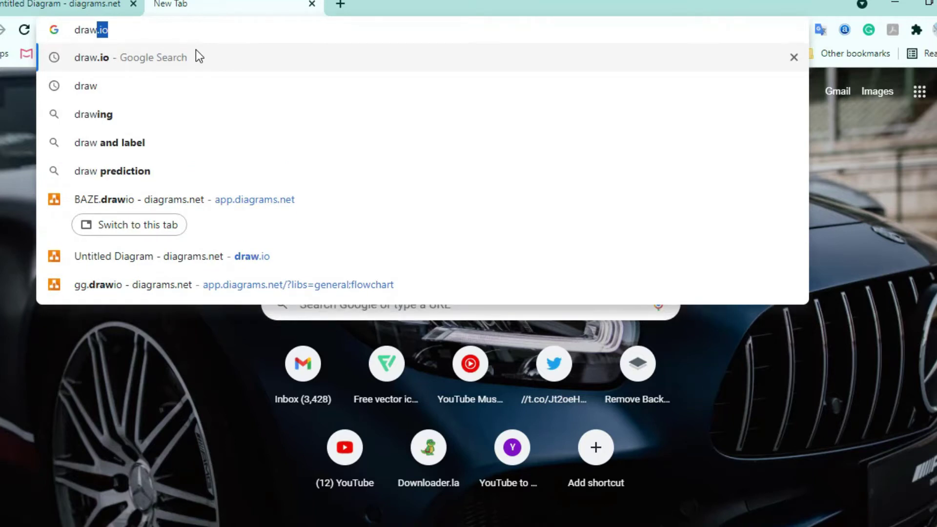
type(".io")
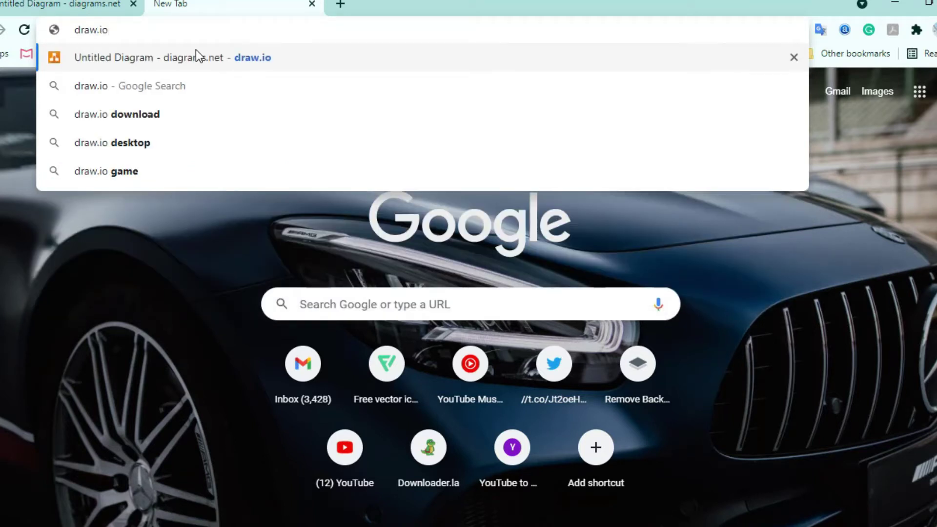
key("Return")
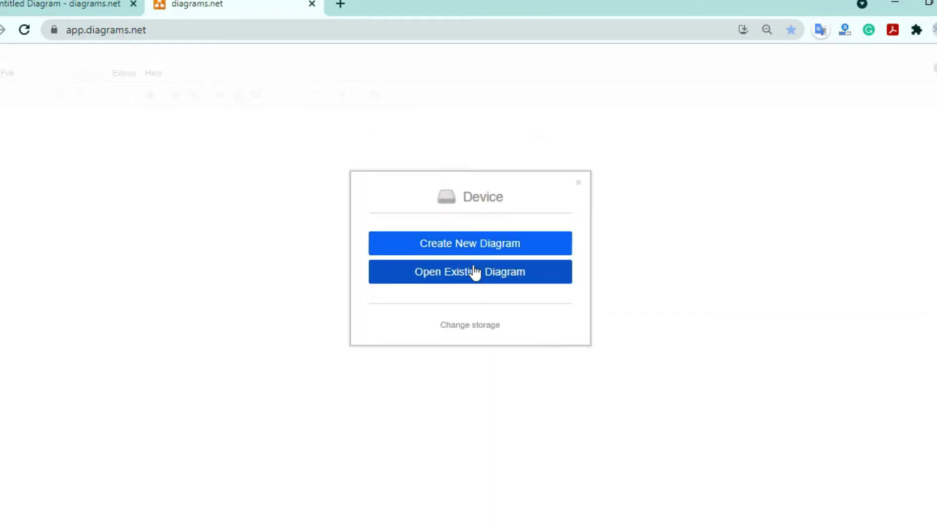
- Create a new blank diagram and save it in the Downloads folder as "ecommerce flowcahrt"
left_click(491, 249)
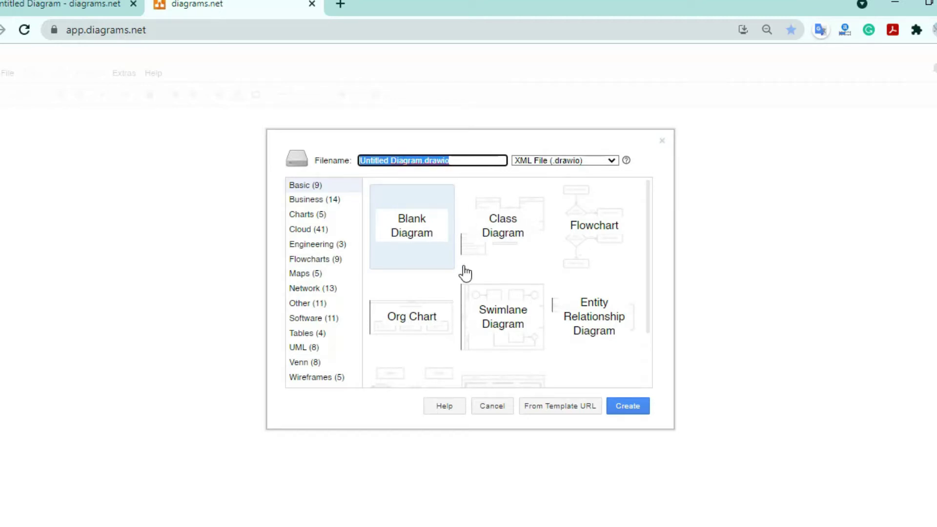
left_click(410, 228)
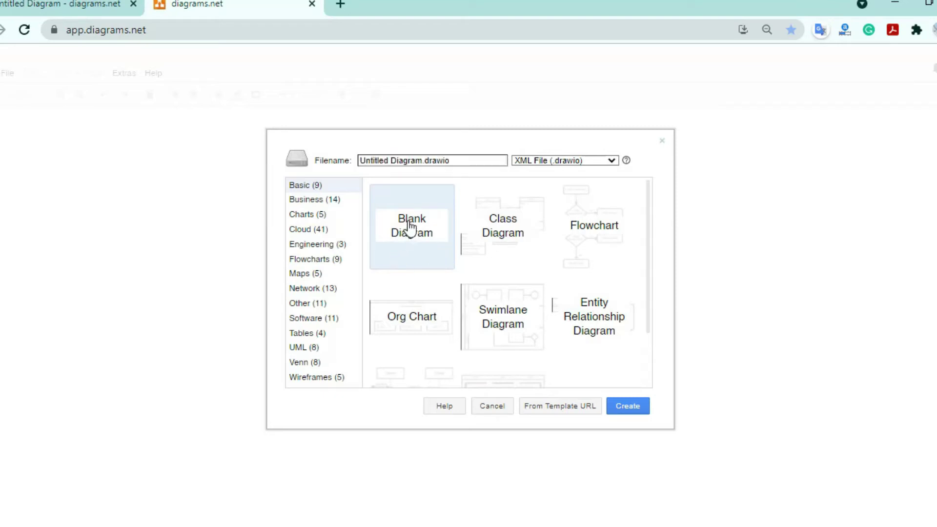
left_click(626, 406)
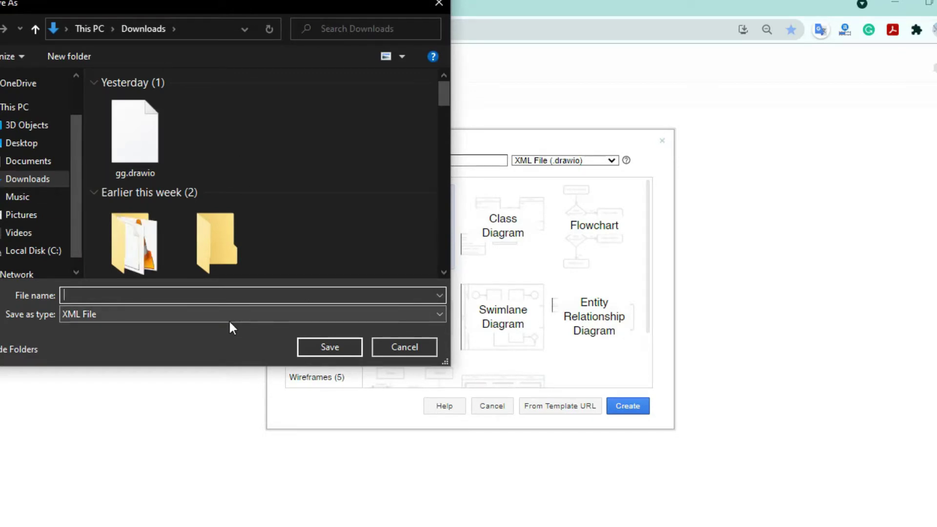
type("ec")
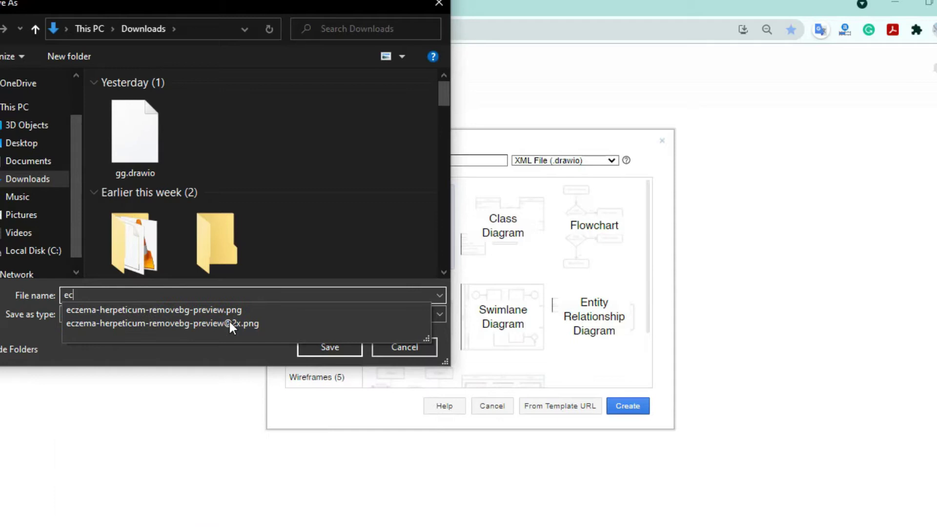
type("ommer e")
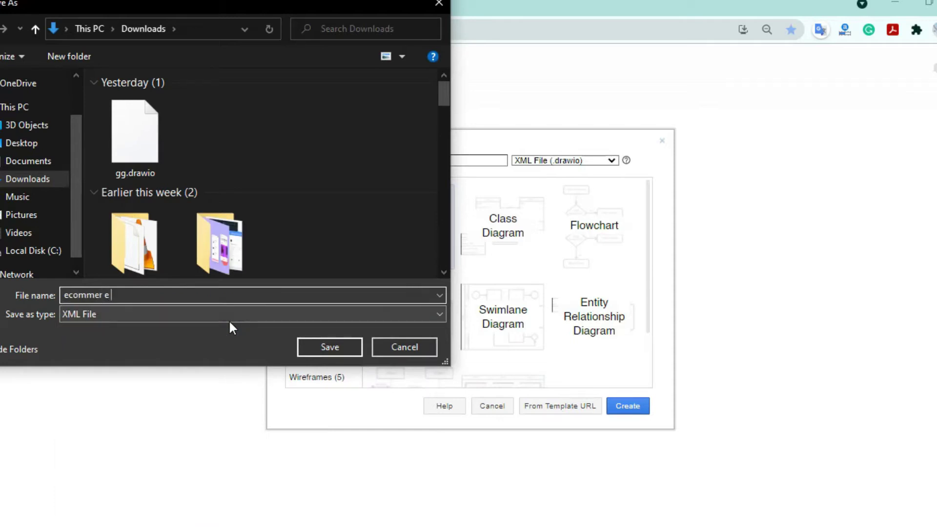
key("BackSpace")
key("BackSpace")
type("c")
type("e flowca")
type("rt")
key("Return")
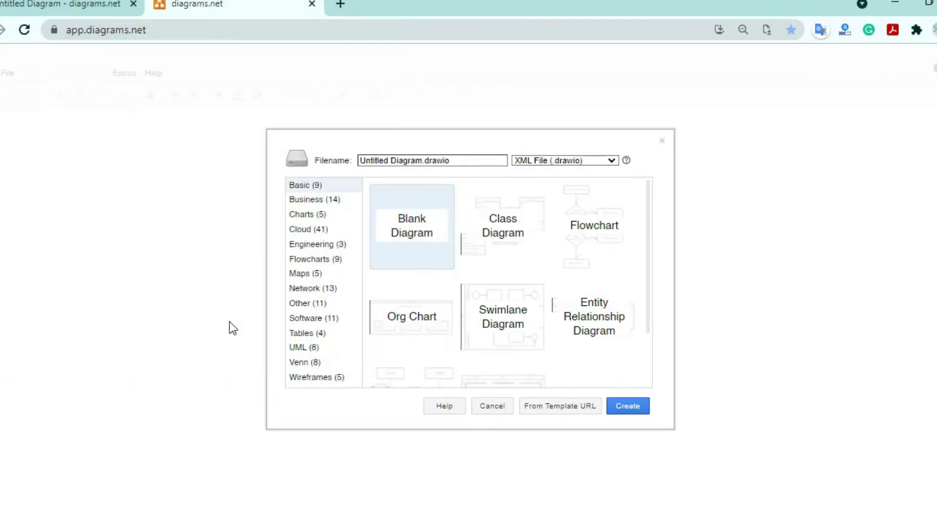
left_click(618, 406)
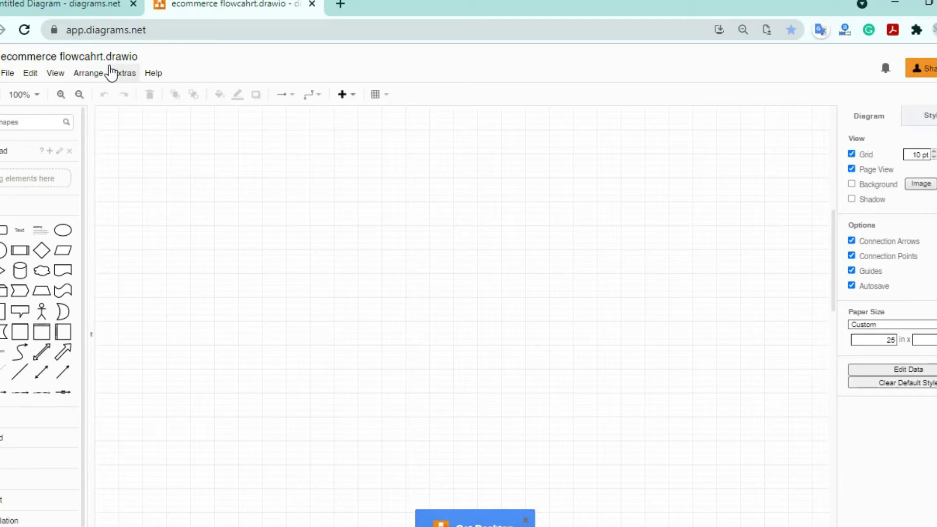
- Save the diagram over the existing "ecommerce flowcahrt.drawio" file in Downloads, confirming the replacement
right_click(84, 59)
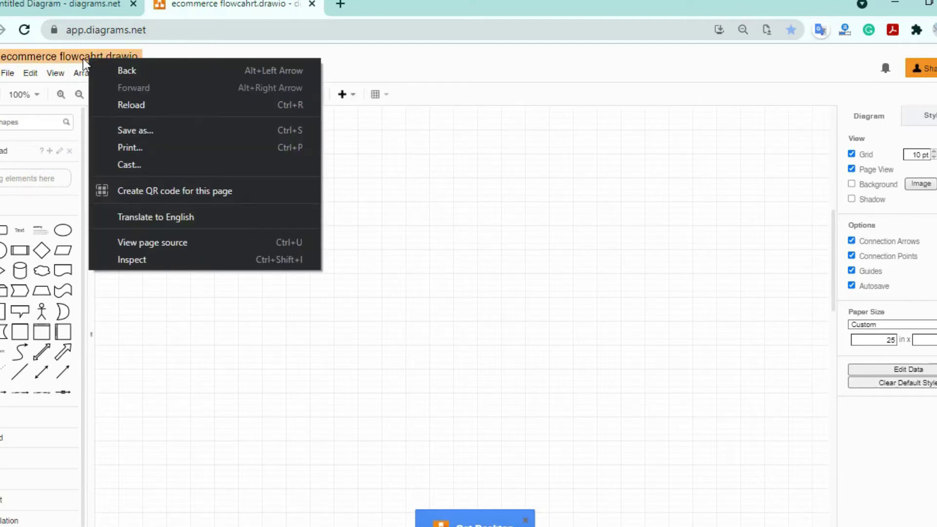
left_click(83, 59)
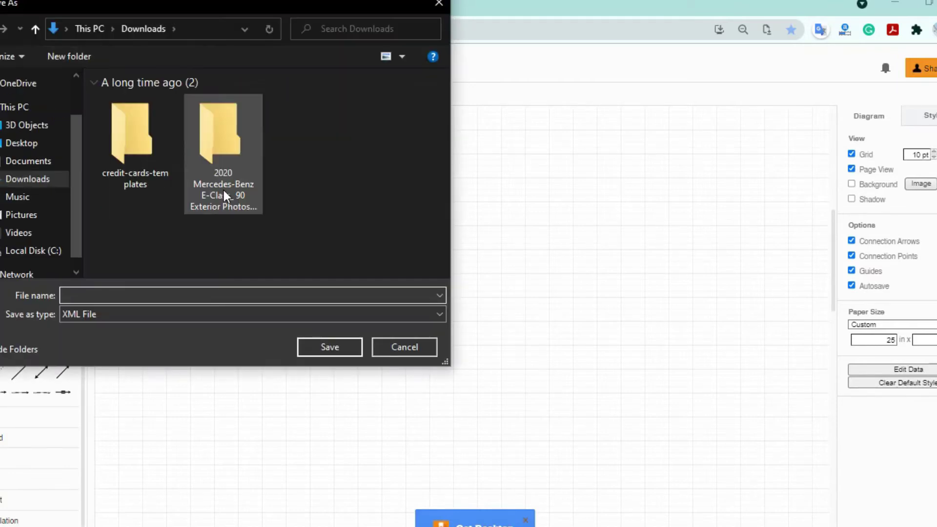
left_click(148, 146)
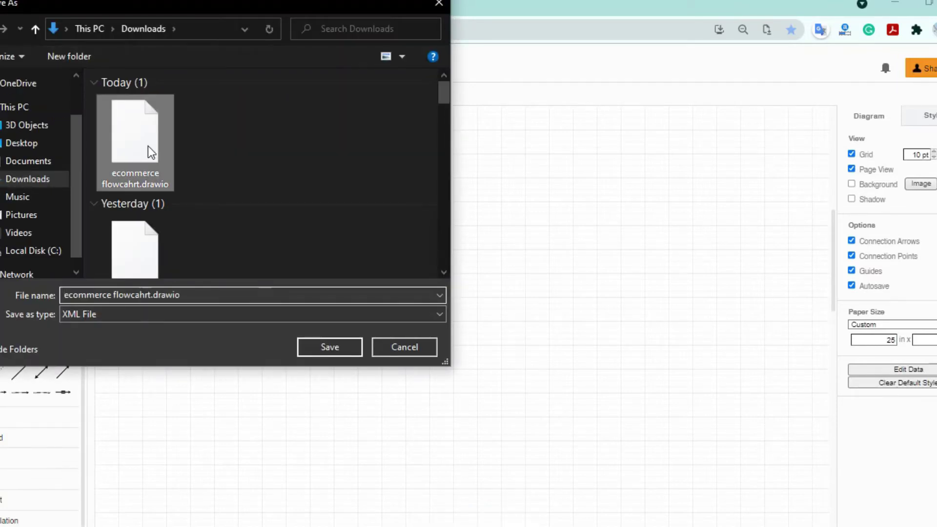
double_click(148, 146)
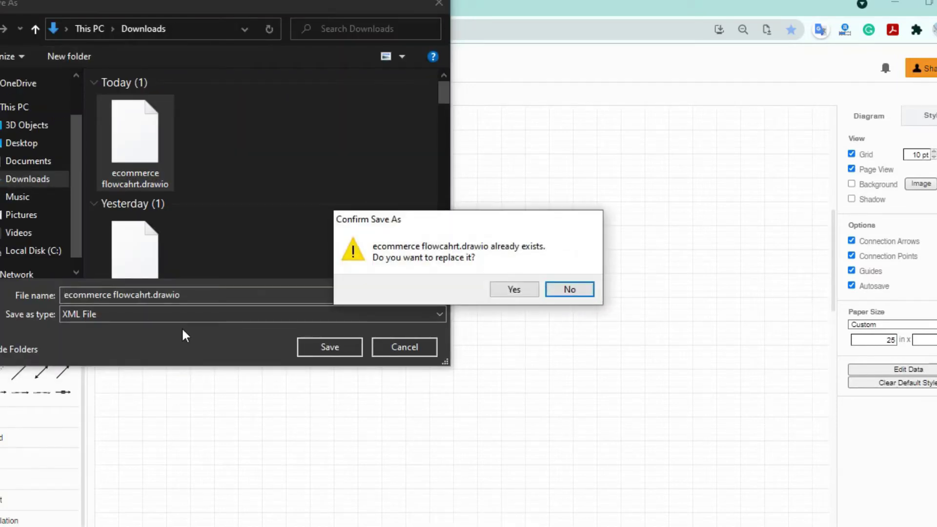
left_click(508, 288)
- Correct the diagram's misspelled file name by saving it as "ecommerce flowchart.drawio" in Downloads
left_click(72, 55)
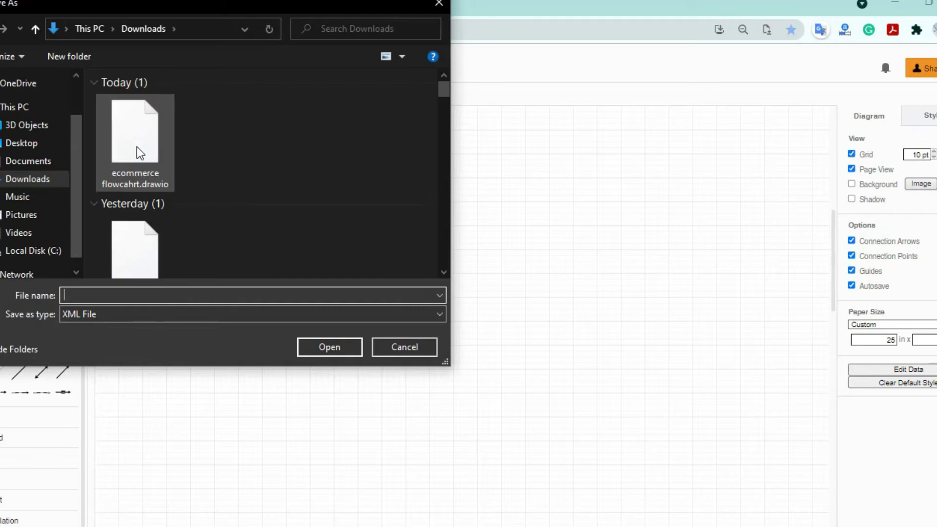
left_click(136, 146)
left_click(146, 295)
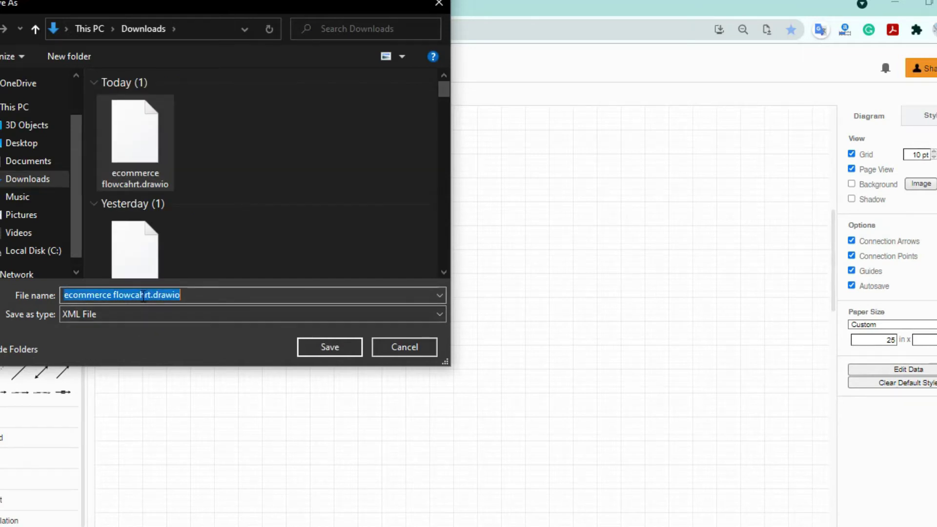
left_click(150, 295)
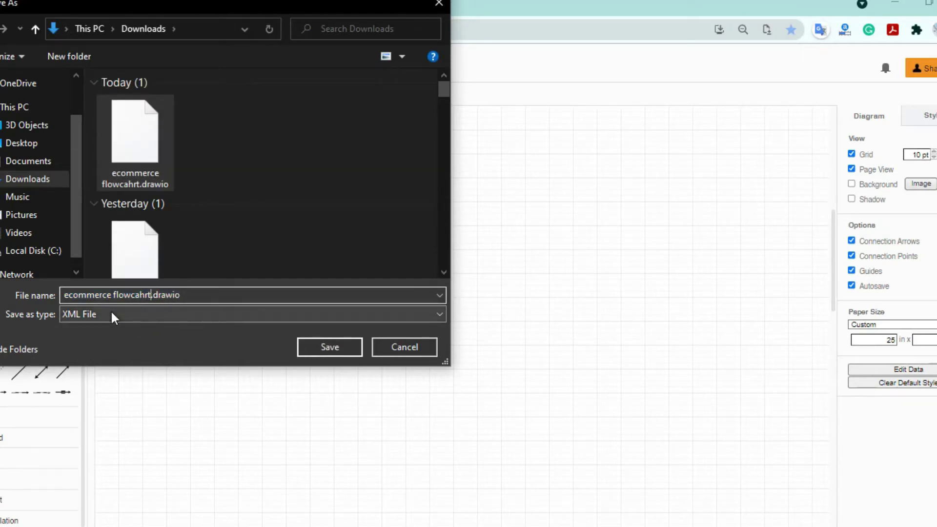
key("BackSpace")
key("BackSpace")
key("BackSpace")
key("BackSpace")
type("hart")
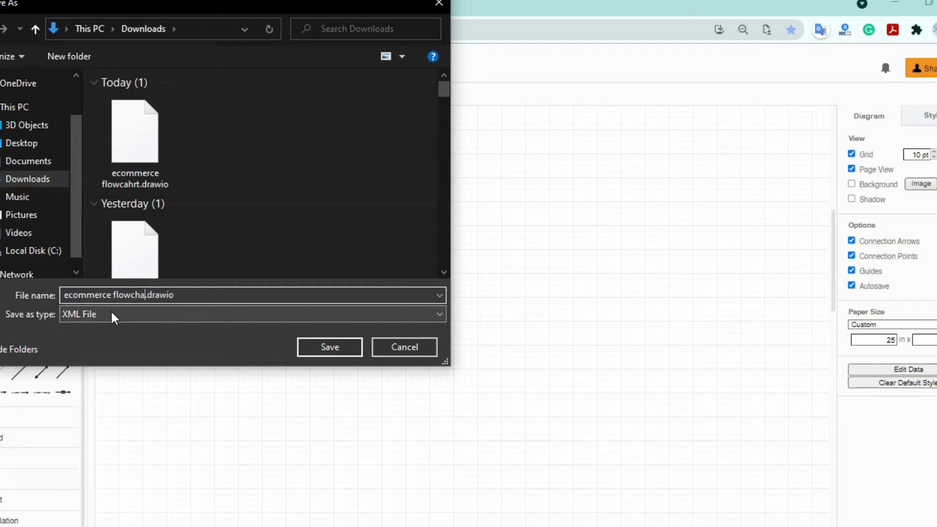
left_click(330, 351)
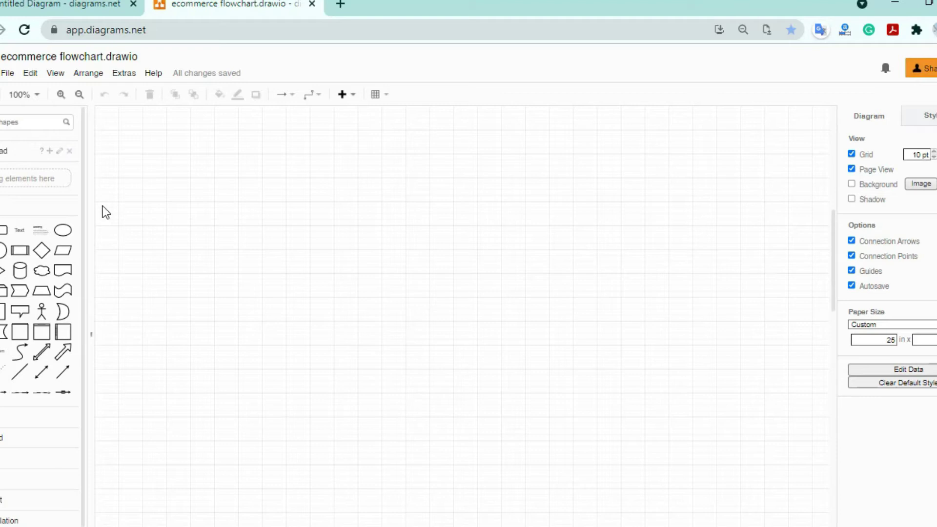
- Add an ellipse to the canvas and label it "start/end"
left_click(64, 229)
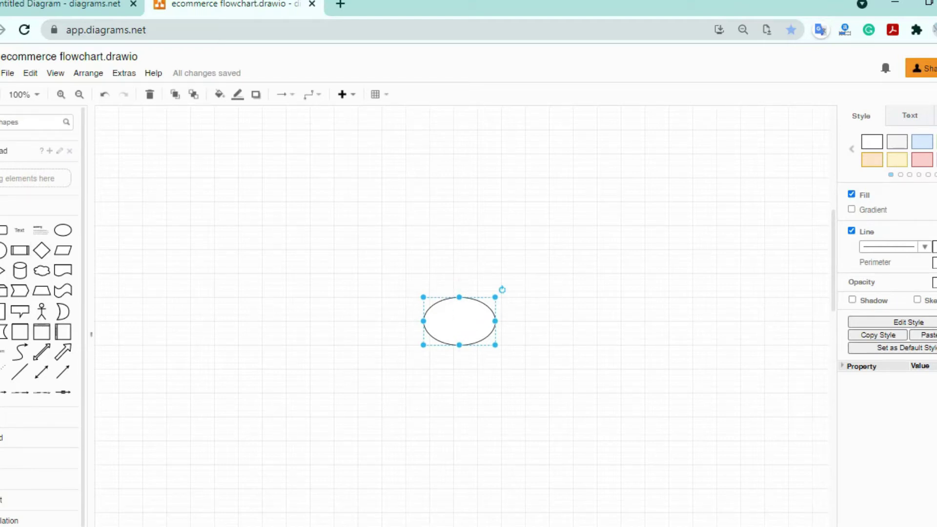
double_click(456, 323)
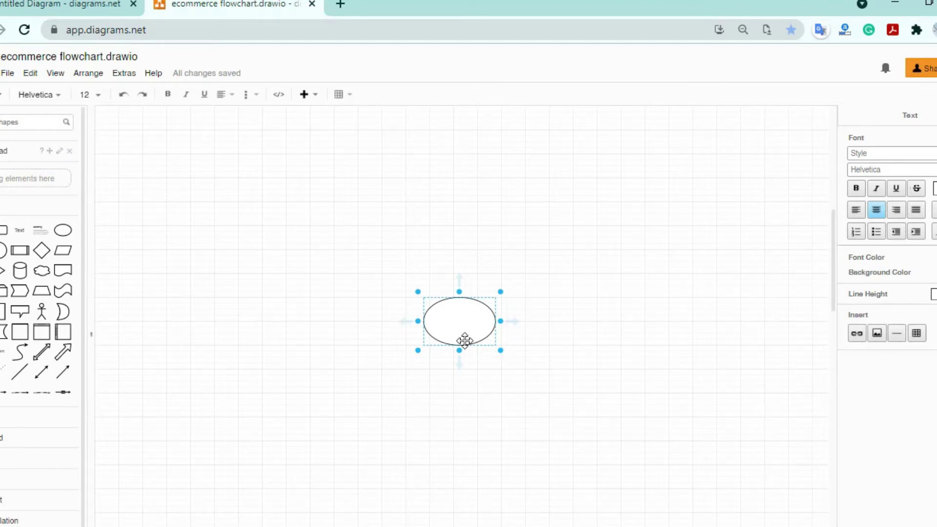
type("ststr/end")
left_click(553, 373)
left_click(449, 325)
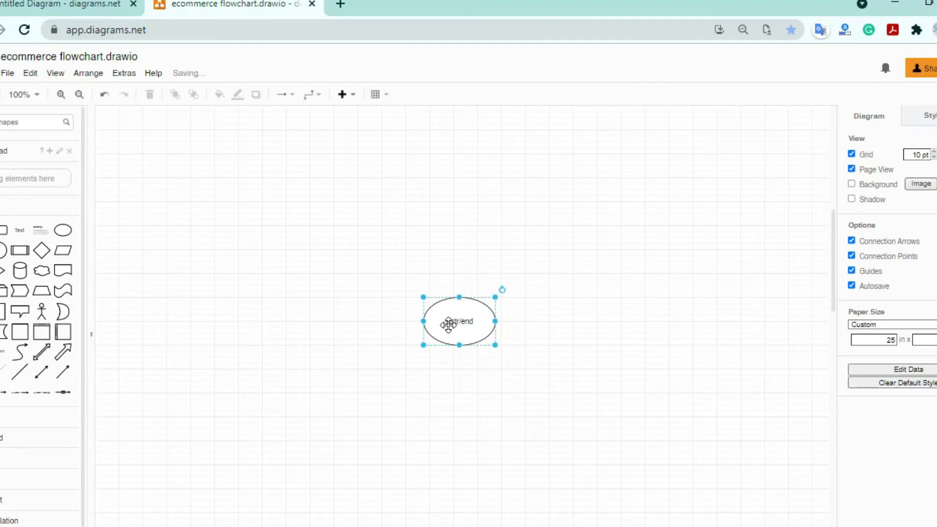
double_click(449, 325)
double_click(451, 324)
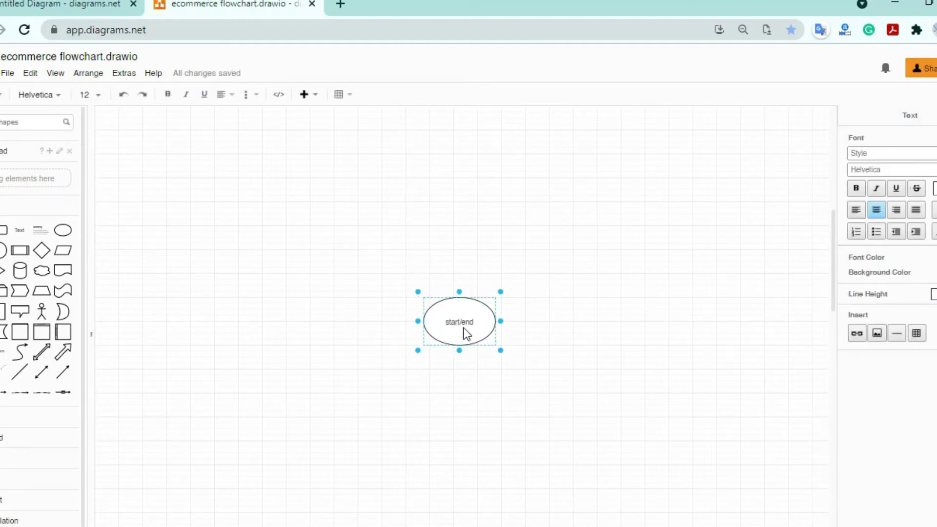
left_click(604, 362)
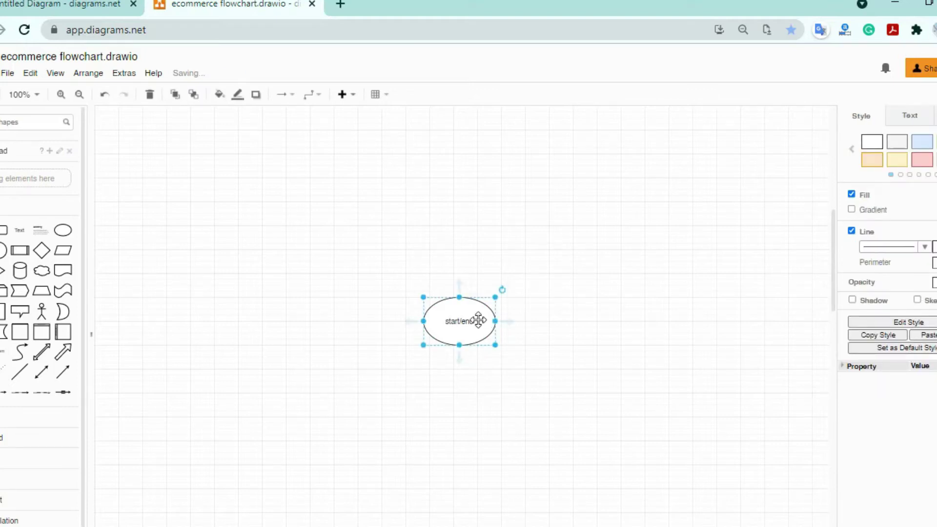
- Move the start/end ellipse up and to the left on the canvas, leaving free space beside it
key("ctrl+plus")
key("ctrl+plus")
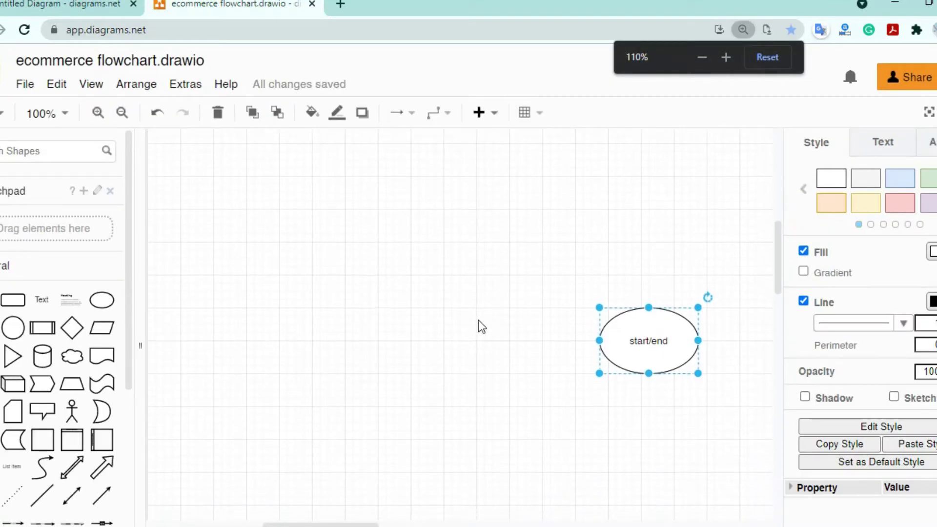
scroll(479, 321, "right", 5)
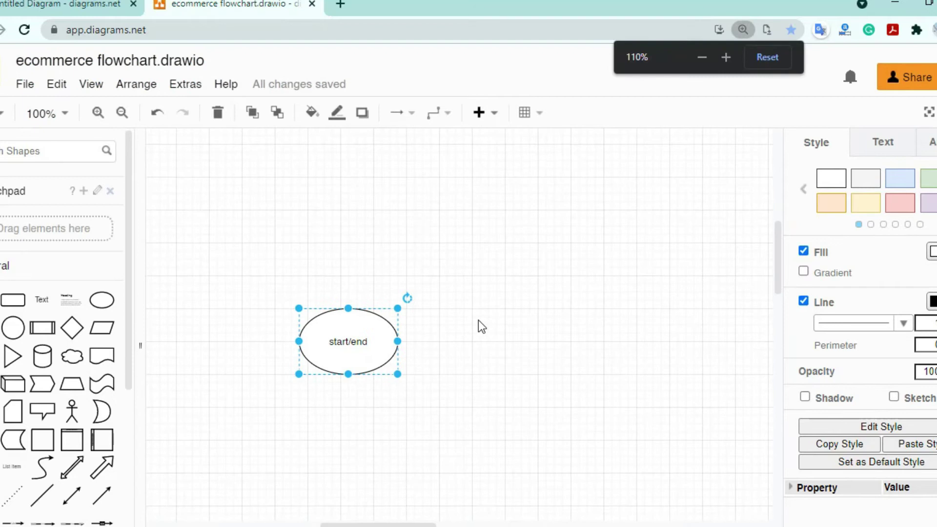
key("ctrl+plus")
scroll(479, 320, "down", 4)
scroll(479, 320, "up", 1)
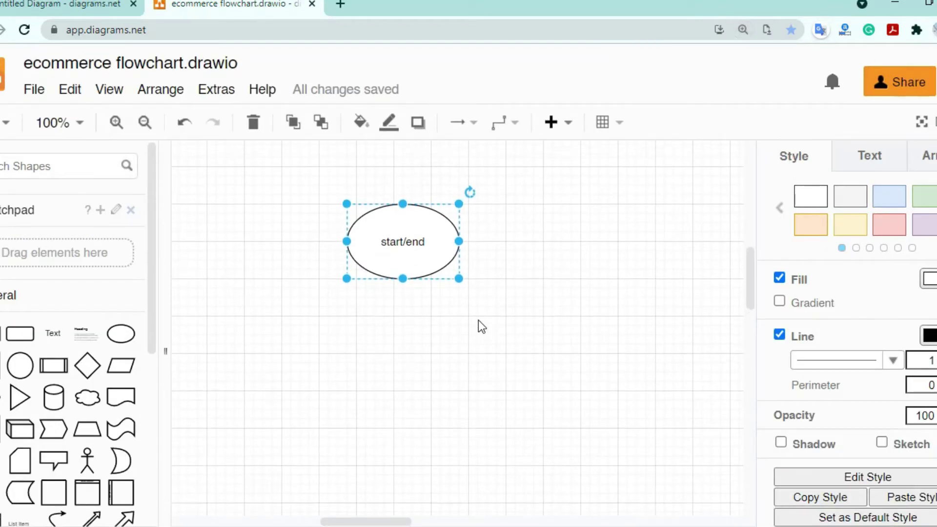
scroll(478, 321, "up", 1)
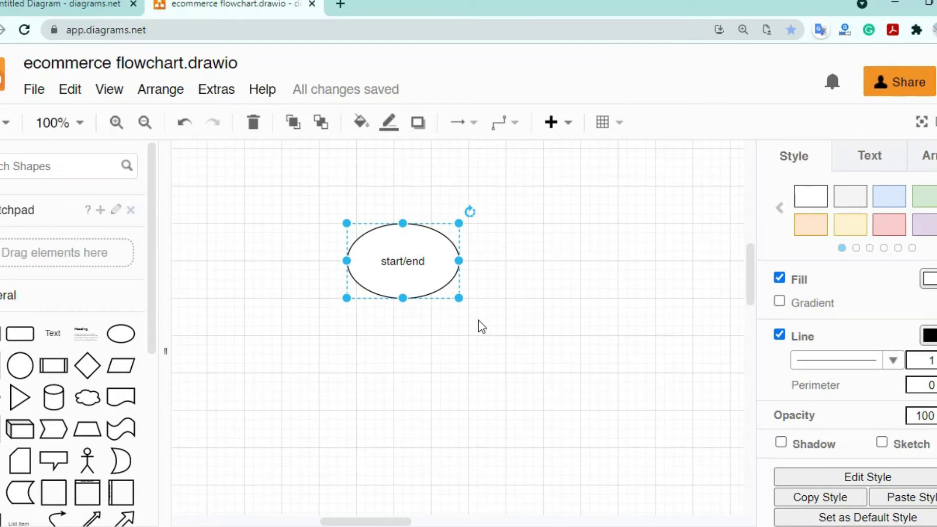
left_click(478, 320)
left_click_drag(441, 285, 366, 310)
key("ctrl+z")
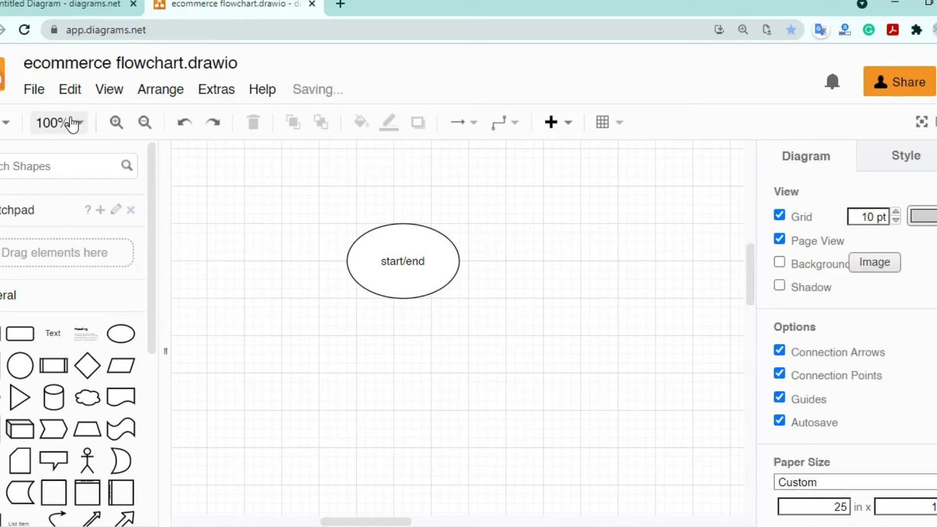
left_click(371, 257)
left_click_drag(370, 257, 265, 218)
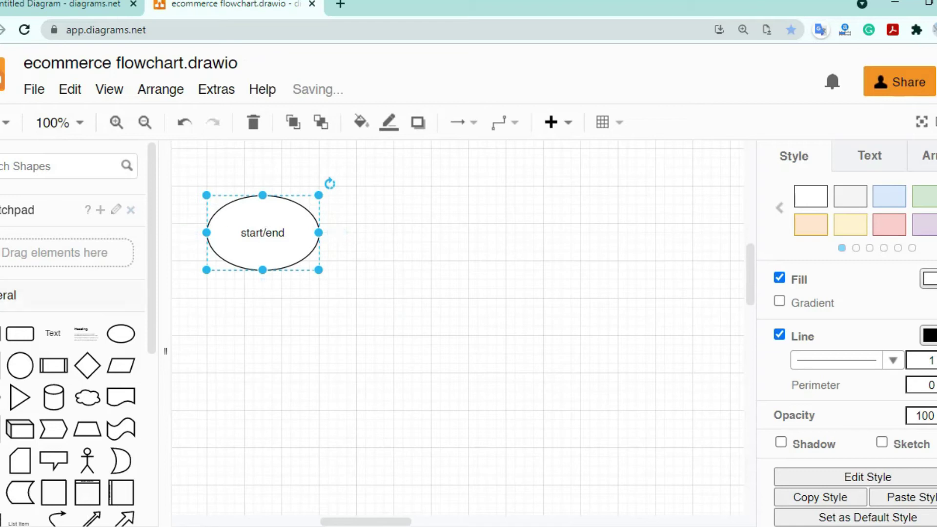
- Add a rectangle to the canvas beside the start/end ellipse, level with it, and label it "Process"
left_click(20, 333)
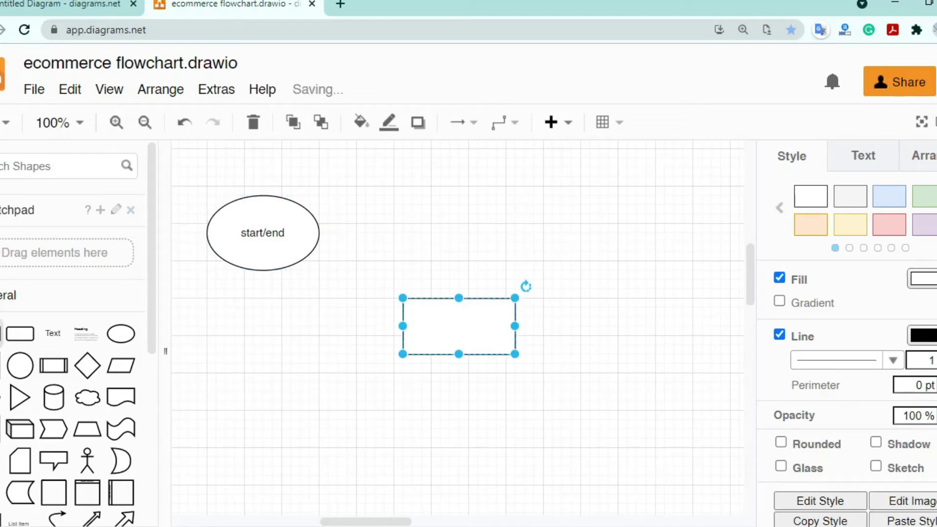
left_click_drag(478, 337, 467, 250)
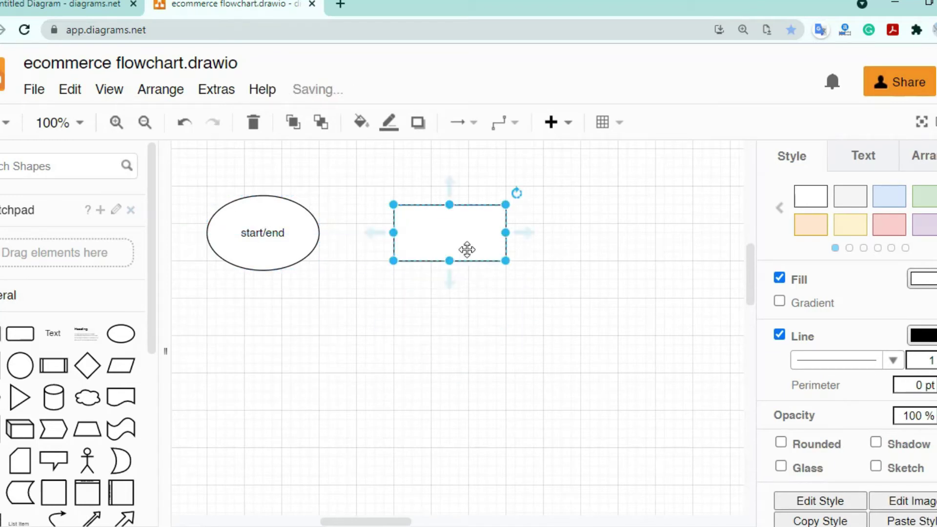
double_click(467, 250)
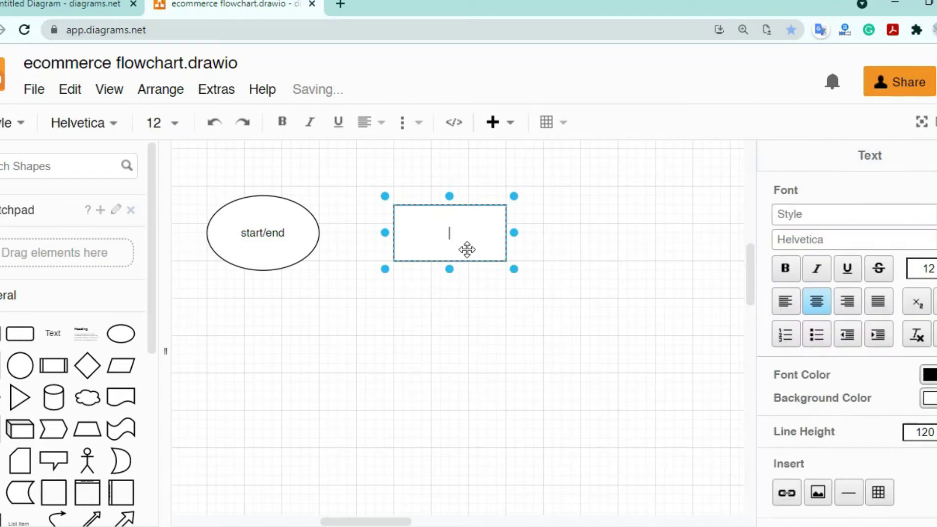
type("P")
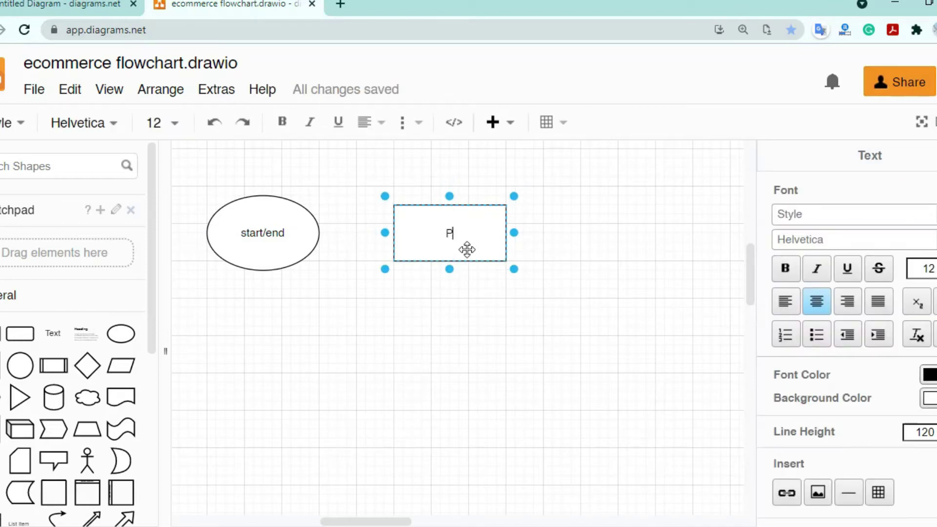
type("rocess")
left_click(525, 320)
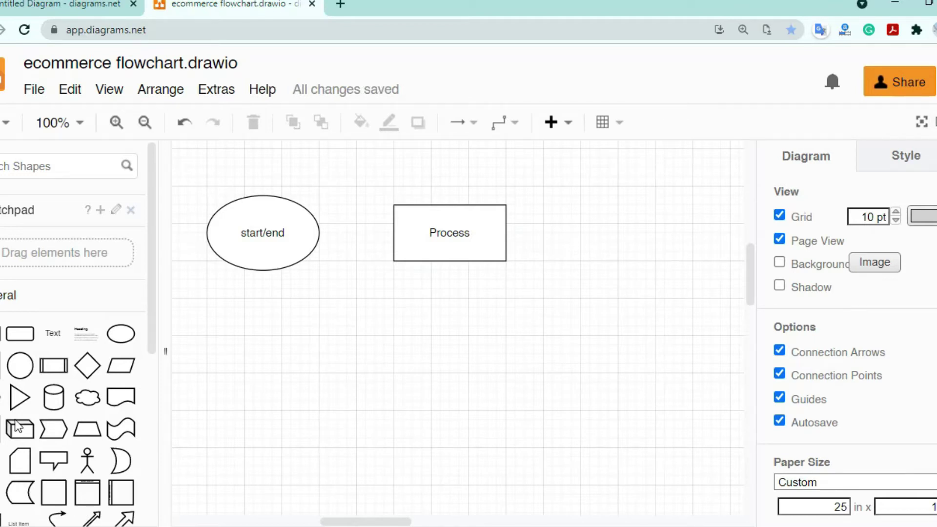
- Add a diamond to the canvas, place it below the start/end ellipse, and label it "yes/no"
left_click(88, 367)
left_click_drag(473, 330, 268, 356)
double_click(256, 350)
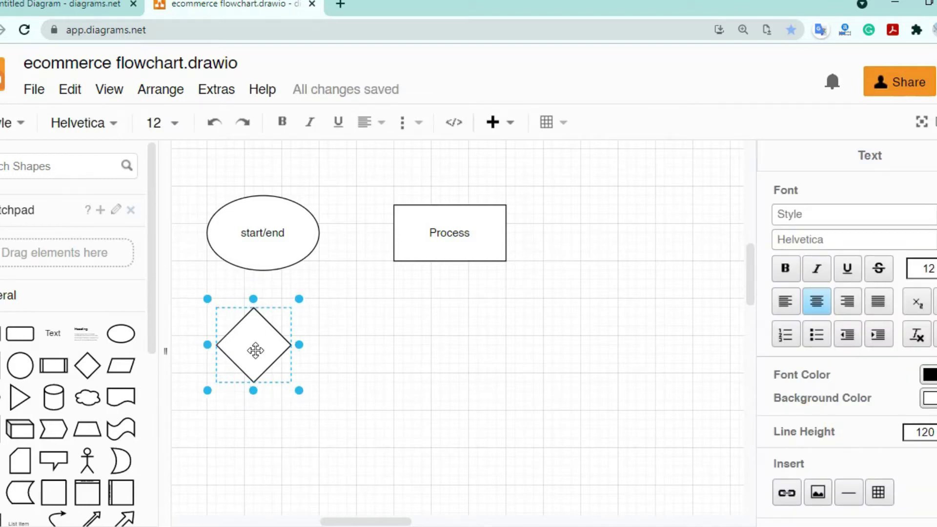
type("yes")
type("nd")
type("o")
left_click(332, 391)
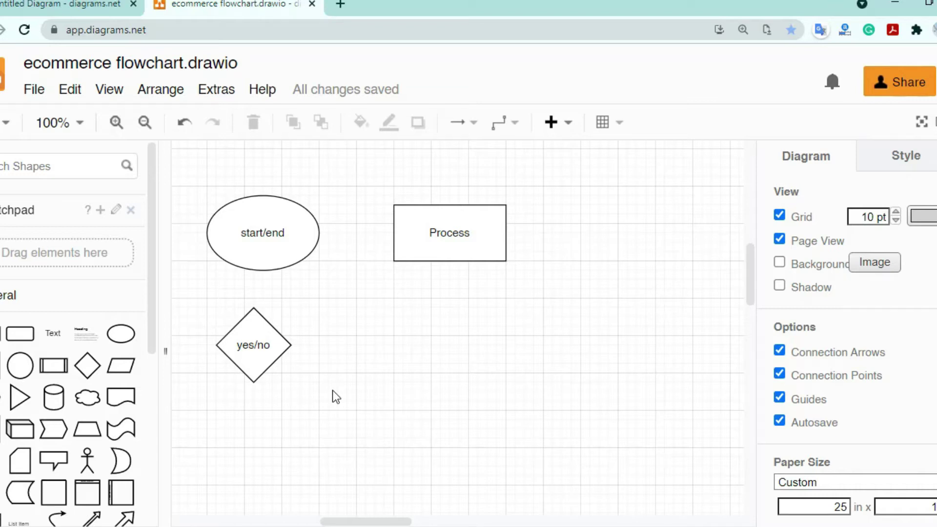
- Enlarge the yes/no diamond slightly, keeping its width and height equal
left_click(271, 343)
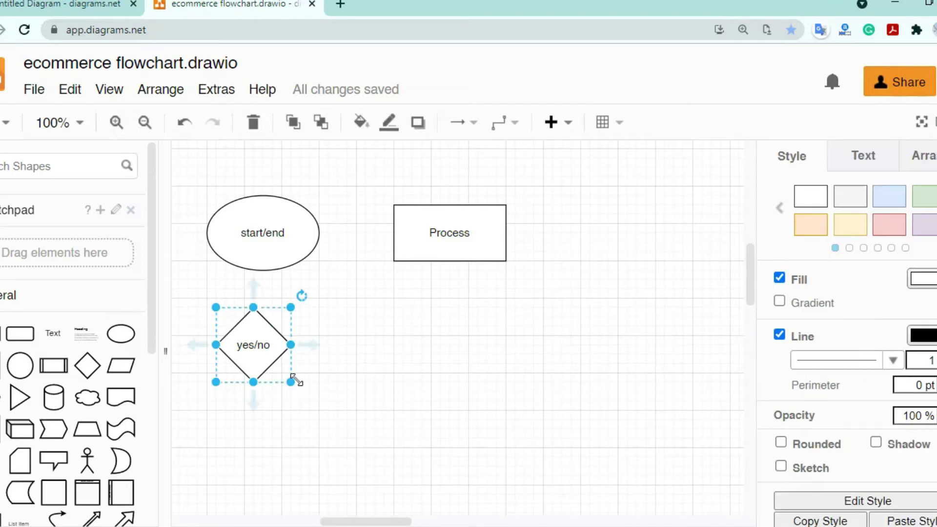
left_click_drag(292, 381, 310, 400)
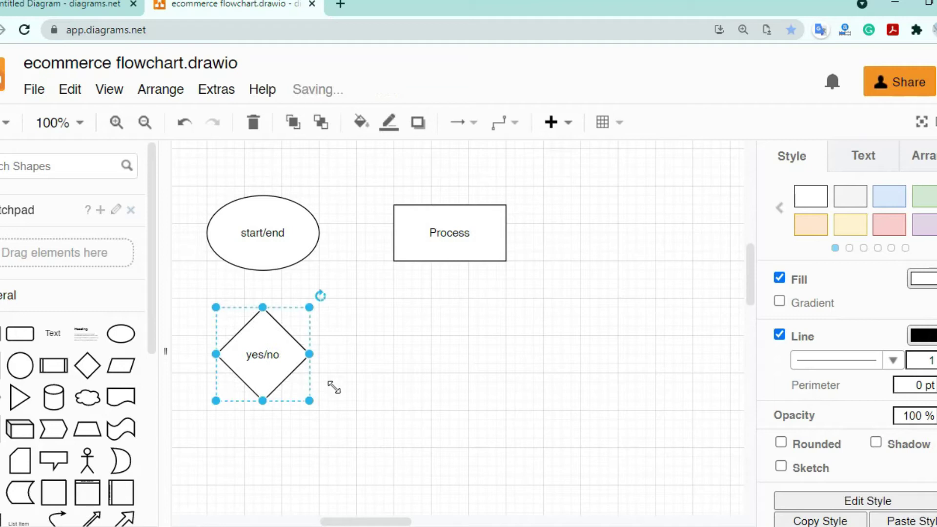
left_click(505, 356)
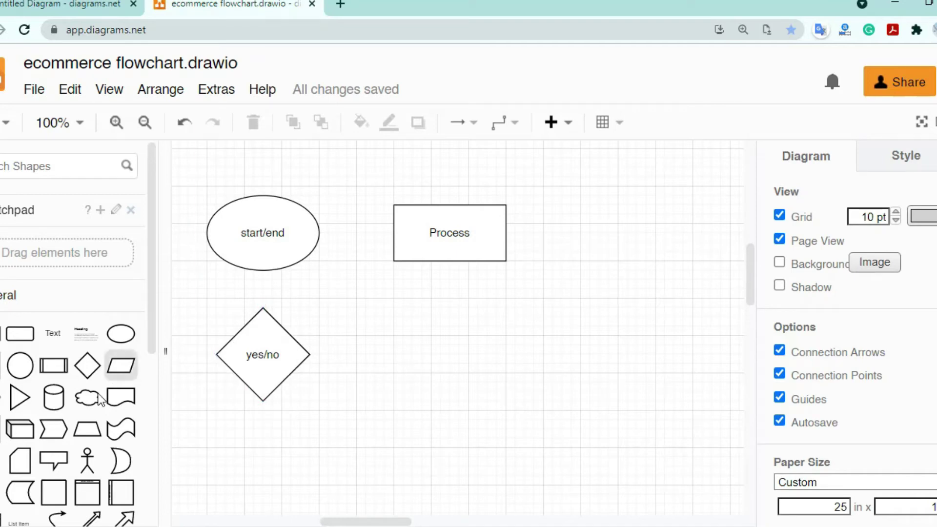
- Add a parallelogram to the canvas below the Process rectangle and label it "input/output"
mouse_move(100, 432)
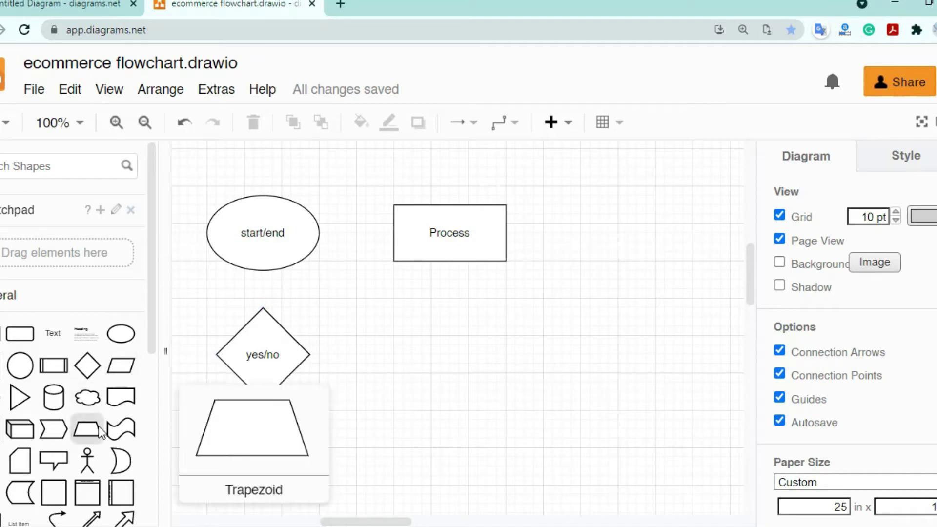
left_click(121, 366)
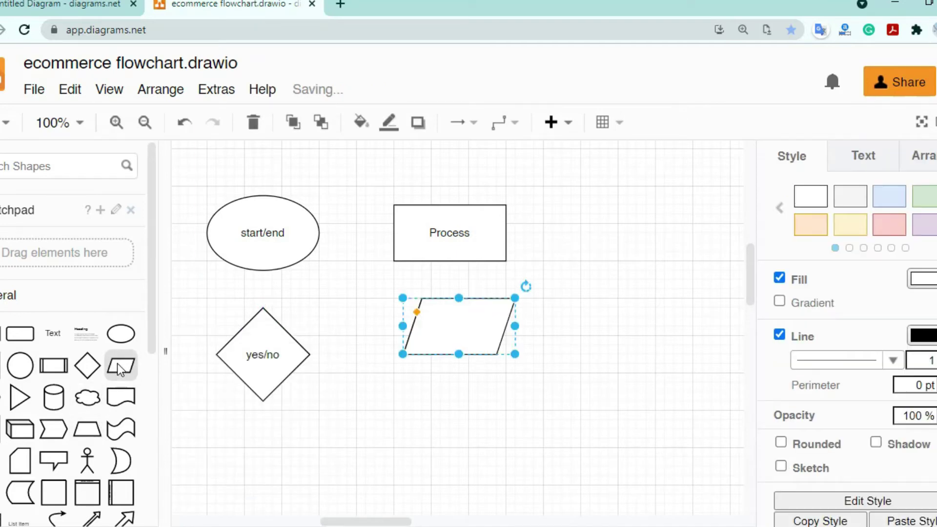
double_click(474, 337)
type("in")
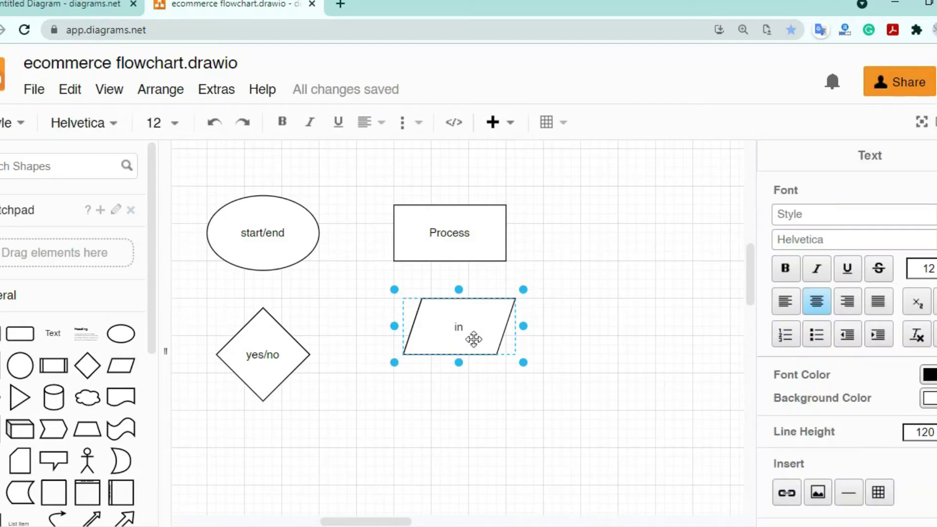
type("put/output")
left_click(533, 394)
left_click(533, 395)
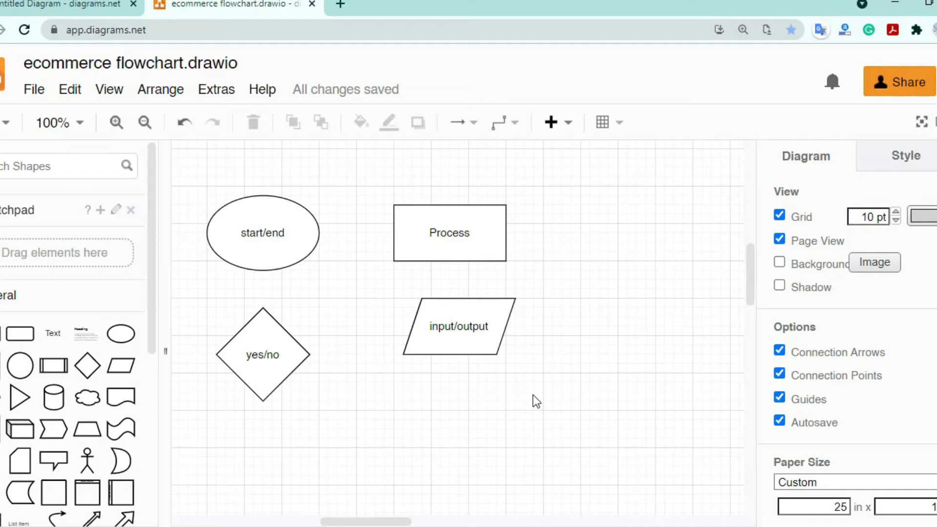
- Add a cylinder to the canvas, place it below the yes/no diamond, and label it "database"
left_click(56, 408)
left_click_drag(473, 326, 344, 495)
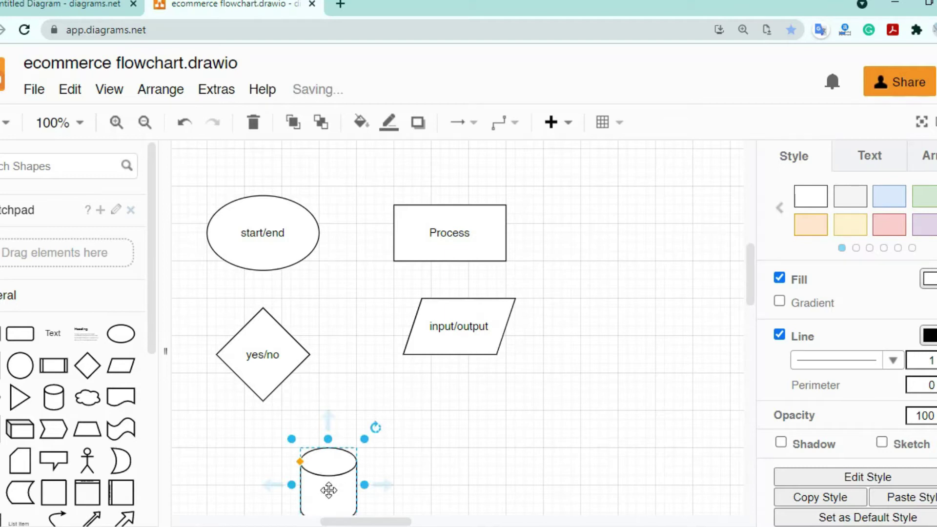
double_click(328, 490)
type("da")
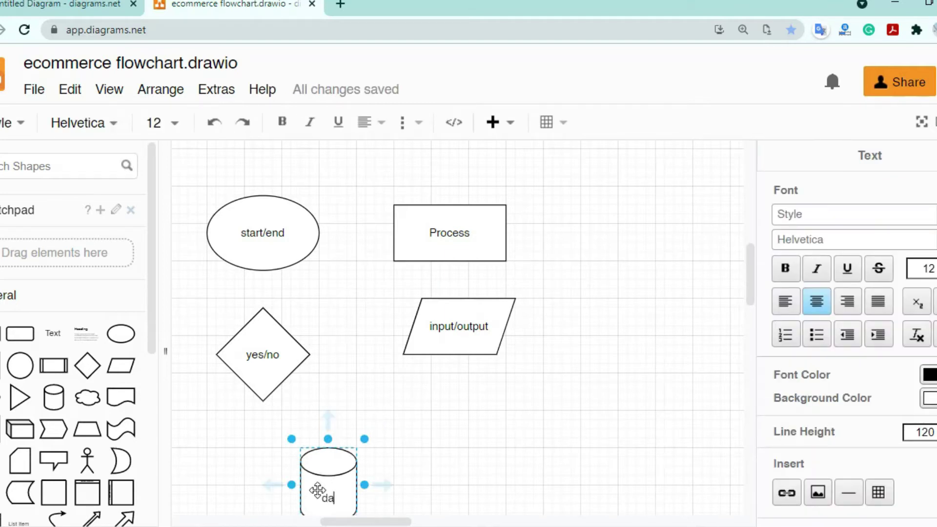
type("tabase")
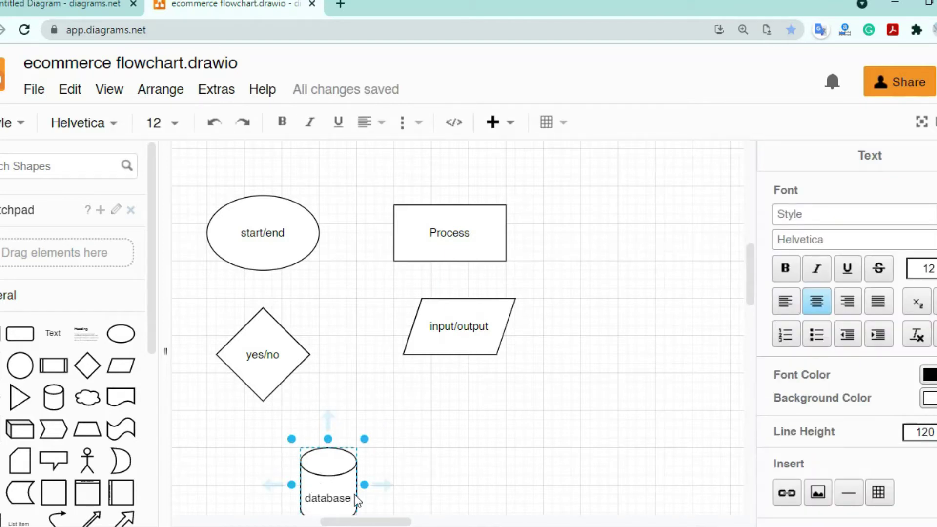
left_click(489, 508)
left_click(489, 508)
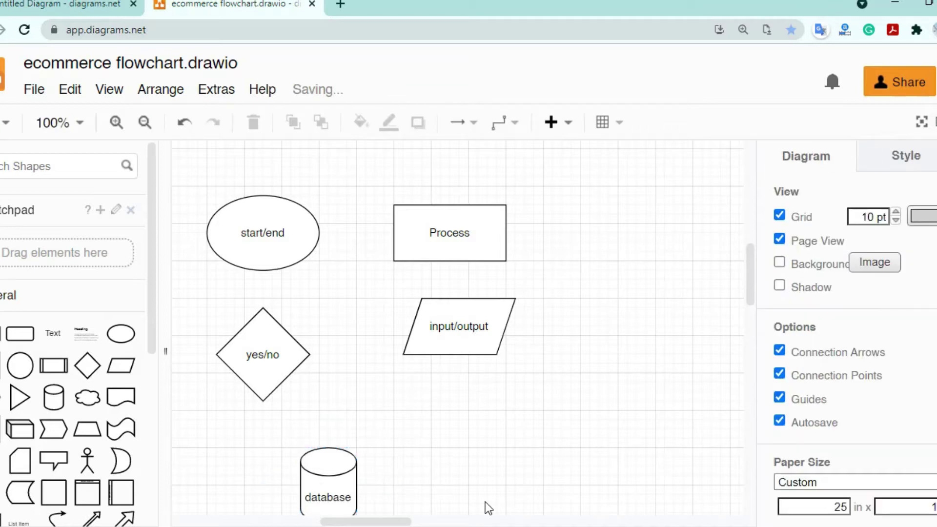
- Add a one-way directional arrow to the canvas and move it into the free space below the input/output parallelogram
mouse_move(94, 371)
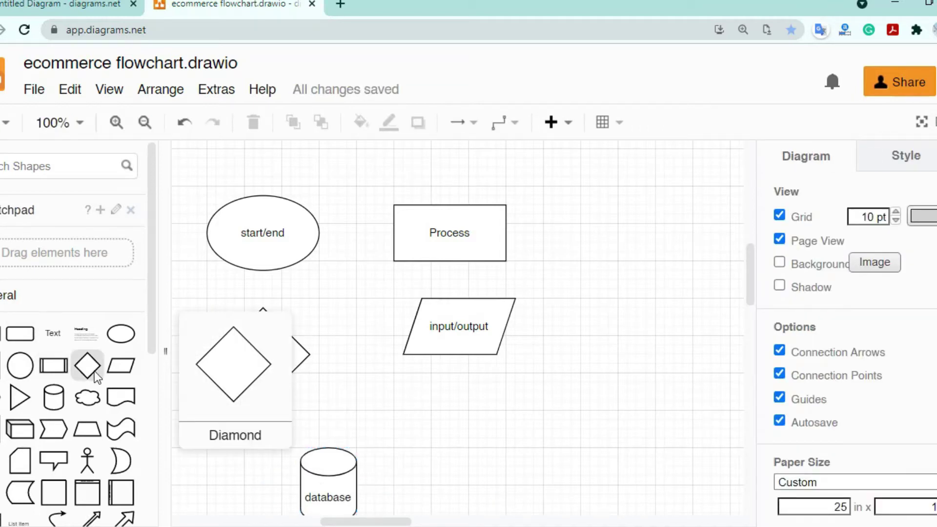
scroll(95, 371, "down", 5)
scroll(95, 371, "up", 4)
scroll(95, 371, "down", 5)
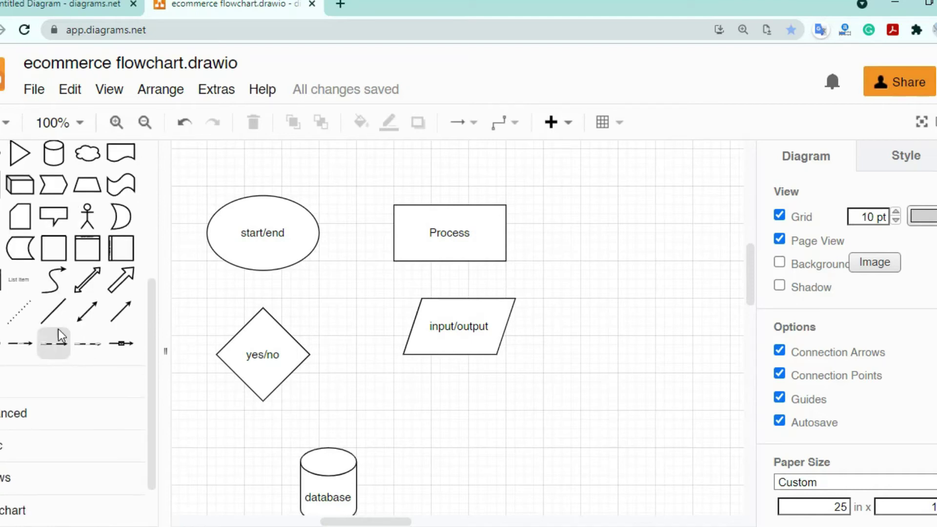
left_click(120, 310)
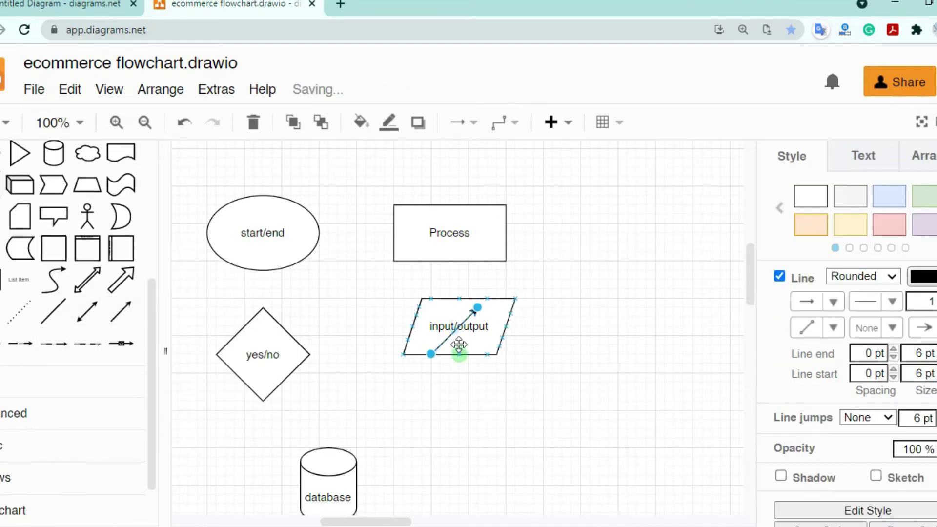
left_click(429, 391)
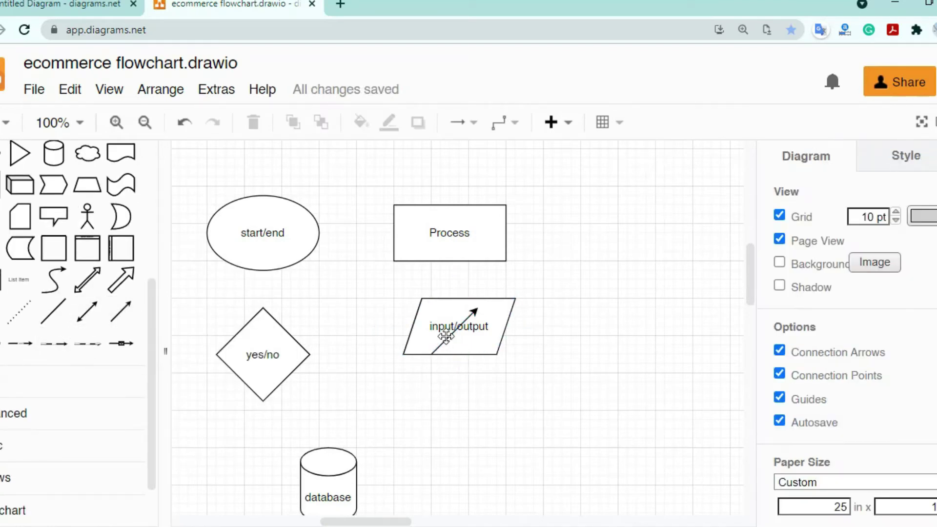
left_click_drag(446, 336, 456, 454)
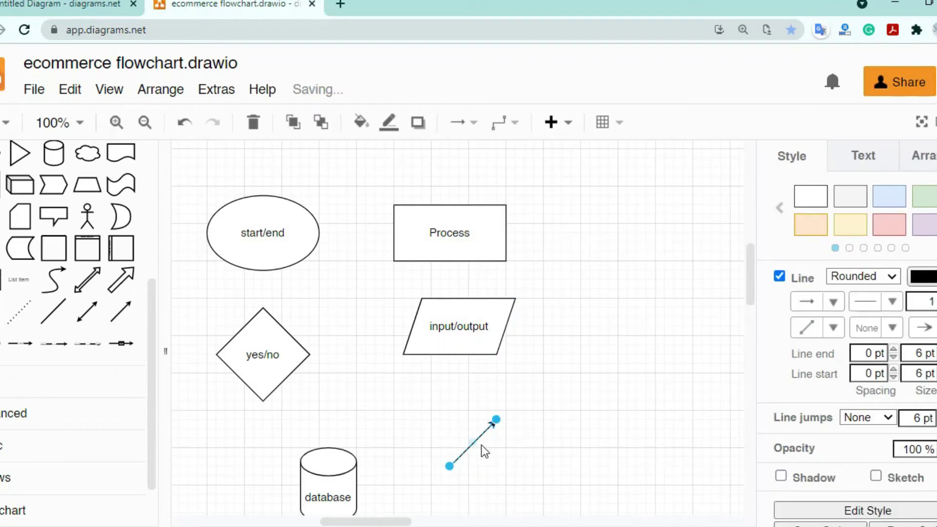
left_click(487, 459)
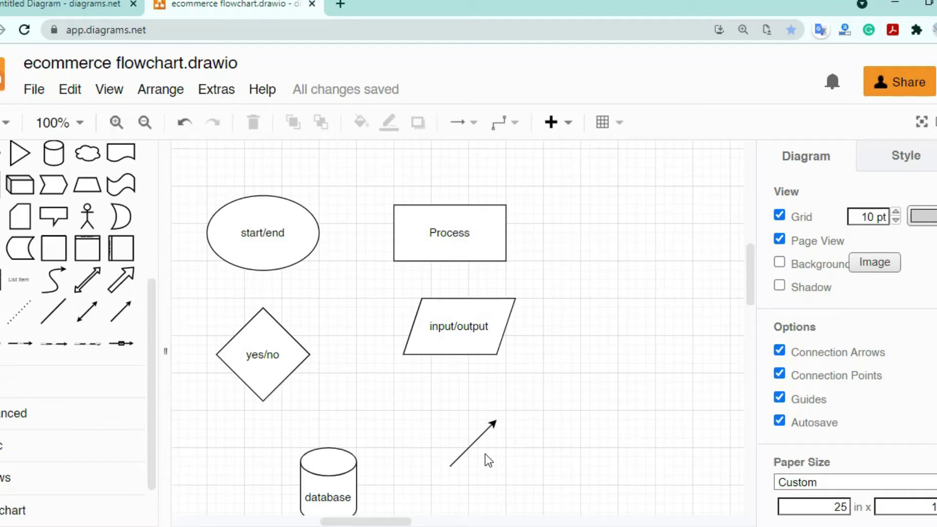
- Move the database cylinder up closer to the yes/no diamond and shift the arrow slightly up and toward the cylinder
left_click_drag(355, 483, 354, 436)
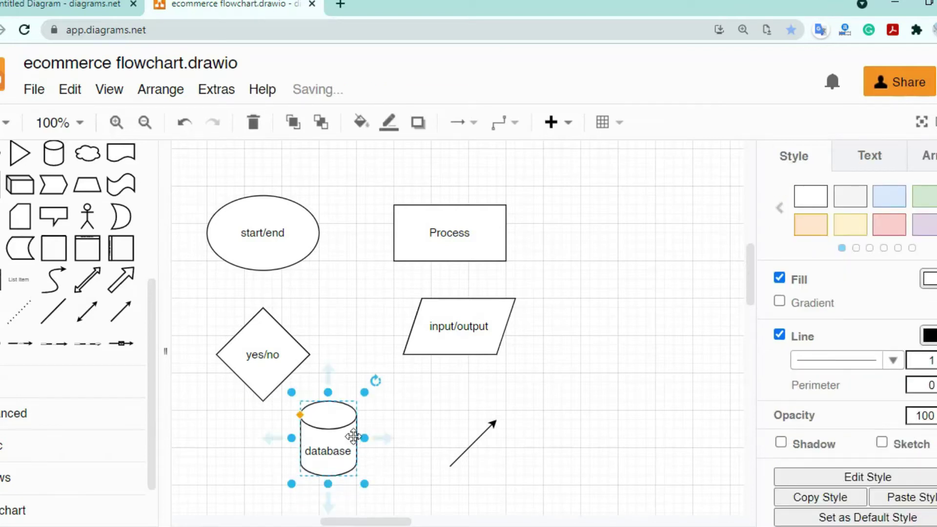
left_click_drag(477, 440, 453, 431)
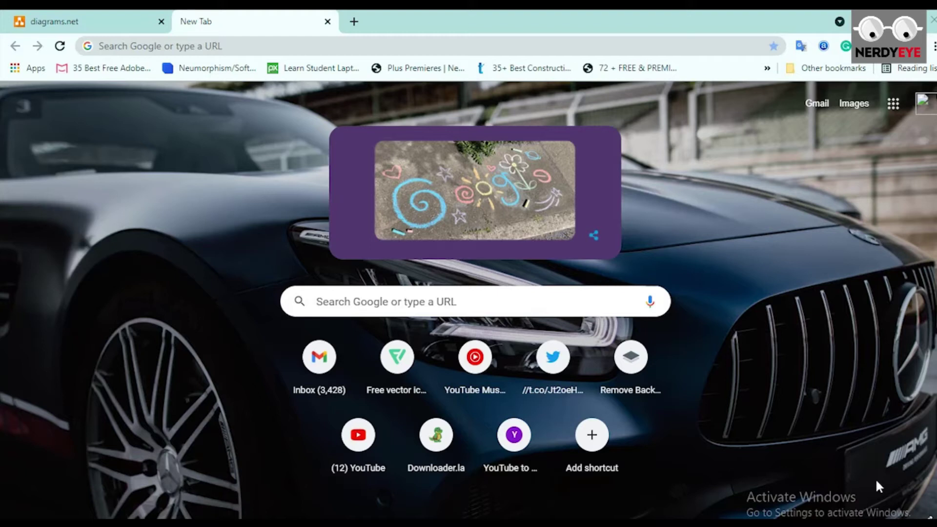
- Open app.diagrams.net in the empty second browser tab
left_click(96, 21)
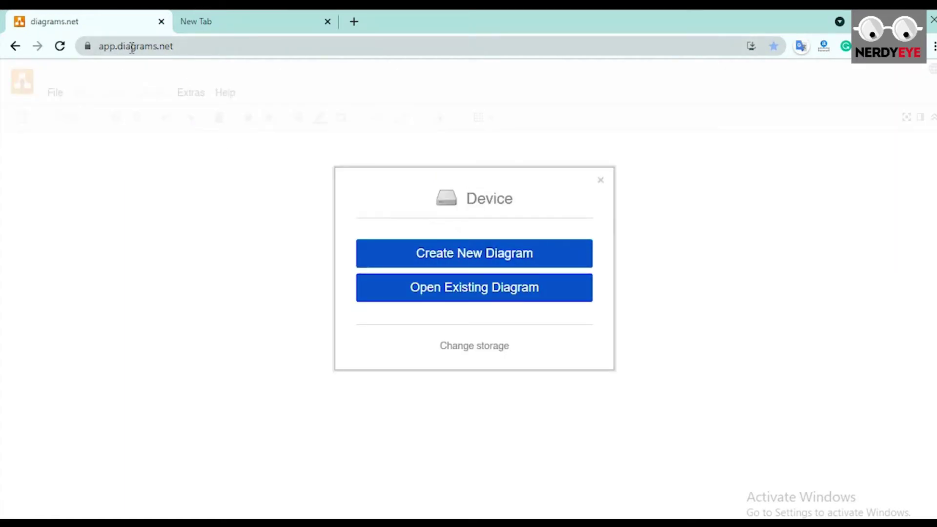
left_click(245, 17)
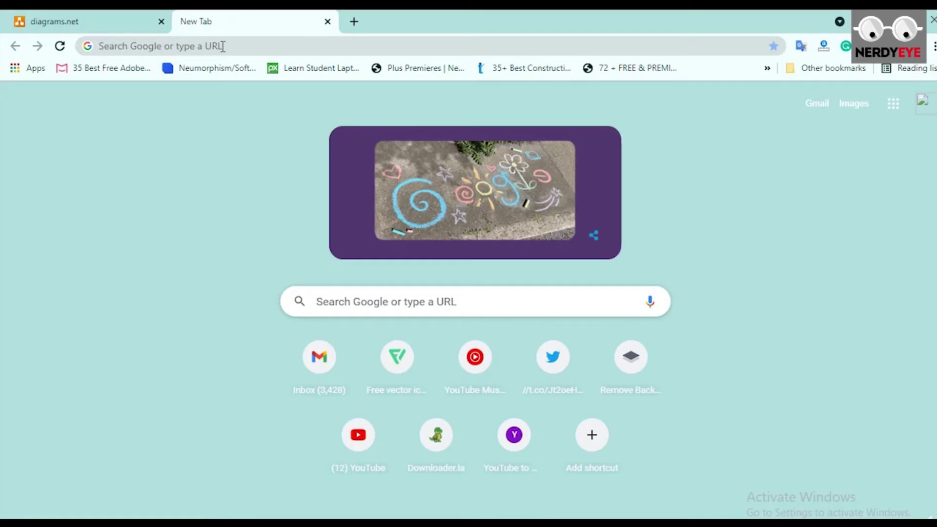
left_click(222, 47)
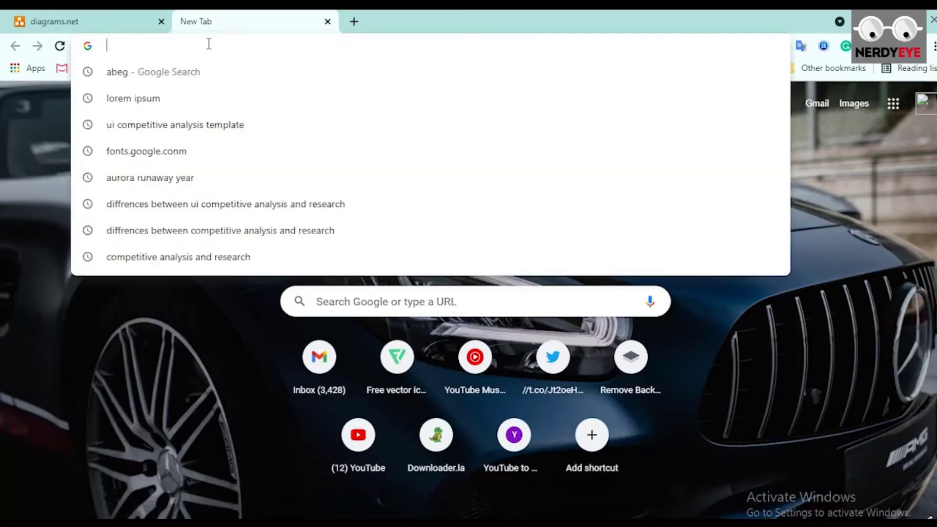
type("app.diagrams.net")
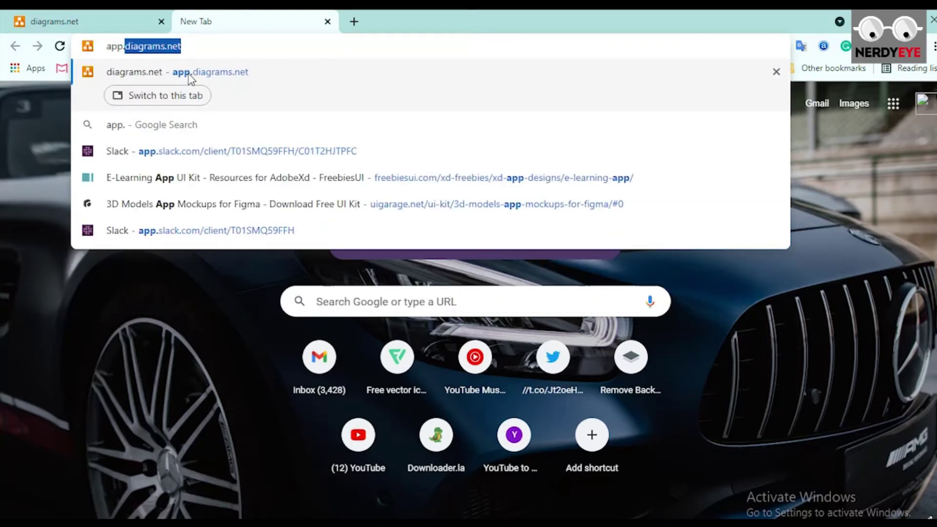
left_click(253, 80)
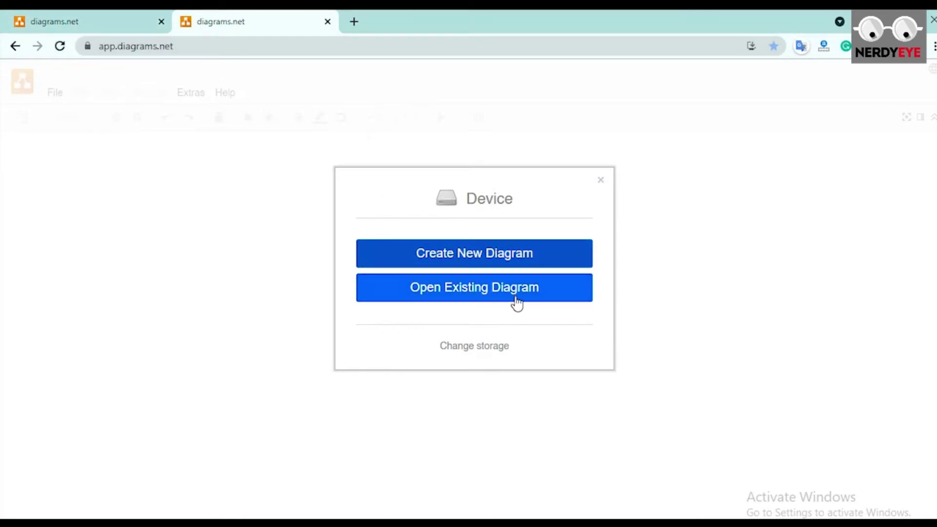
- Create a new diagram on the device with the filename "ecommerce flowchart" in the XML File format
left_click(454, 259)
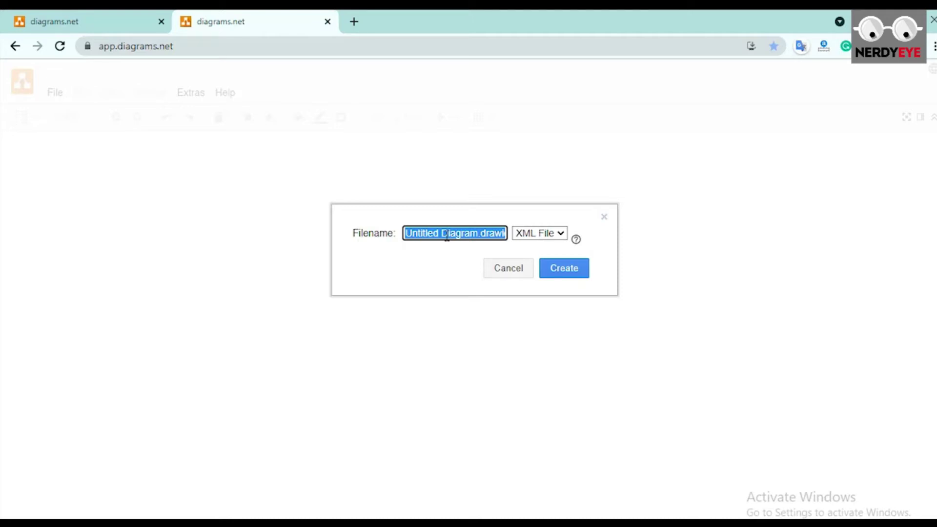
type("ecommerce flowchart")
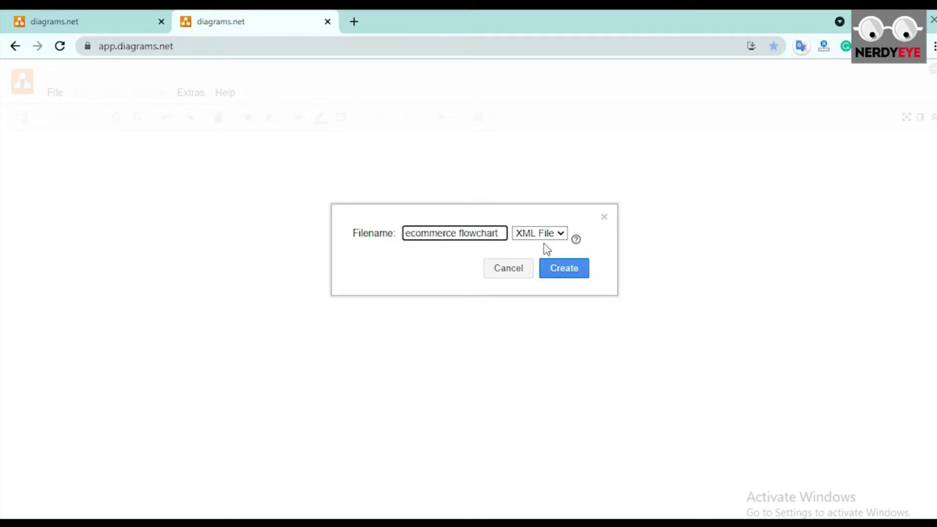
left_click(566, 278)
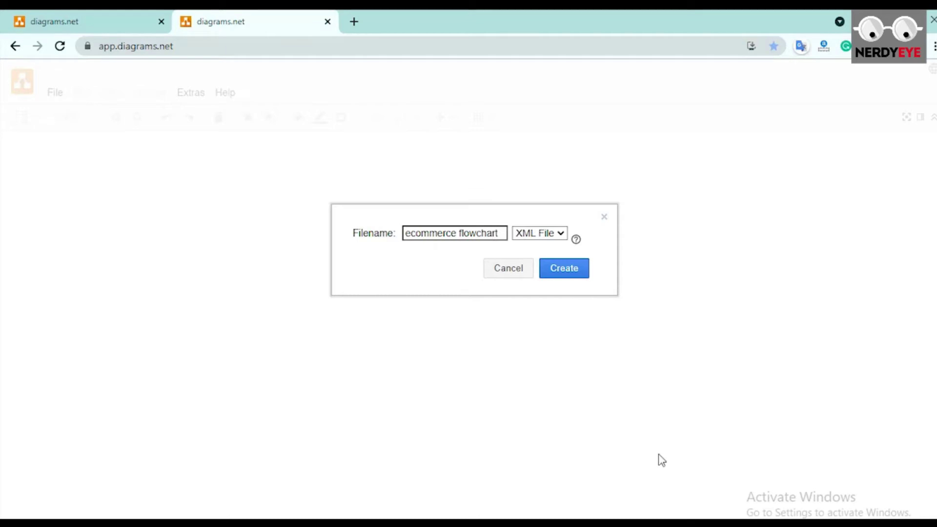
left_click(560, 274)
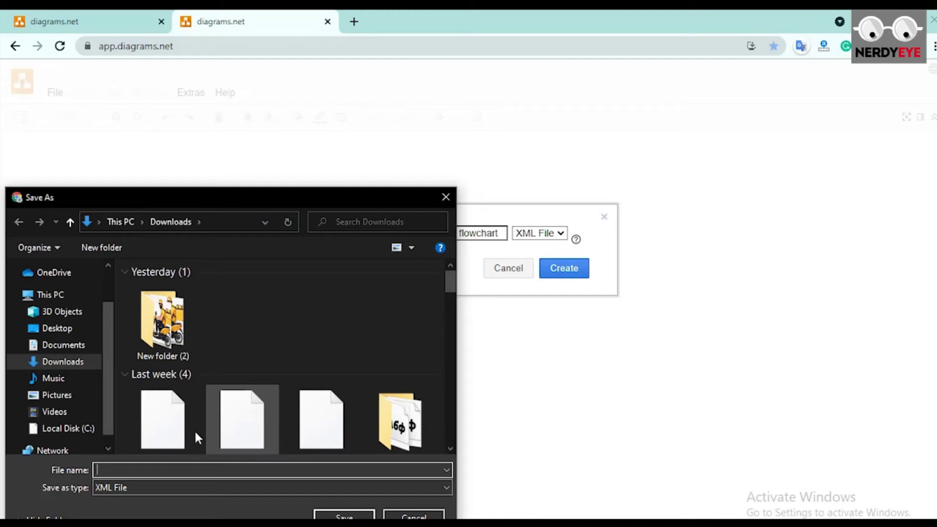
- Save the new diagram in the Downloads folder under the name "ecommerce flowchart1"
type("eco")
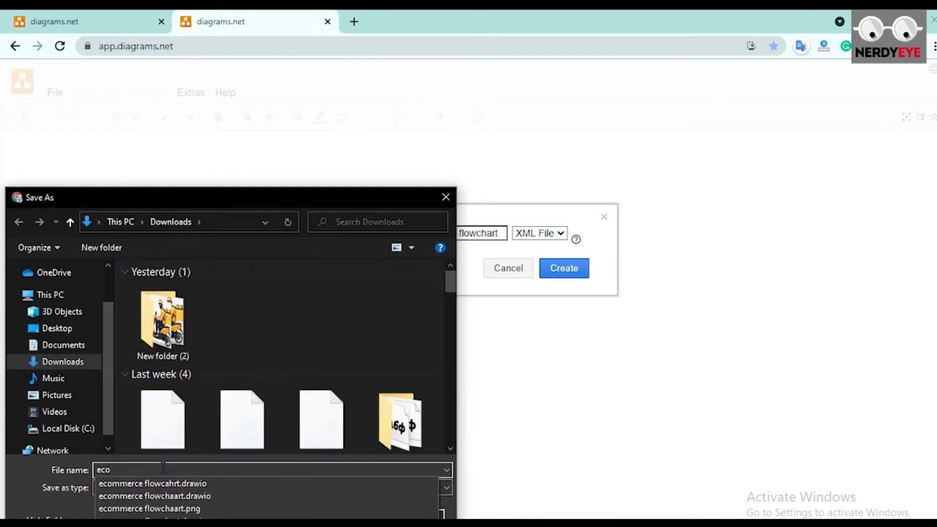
type("mmerc flowchart")
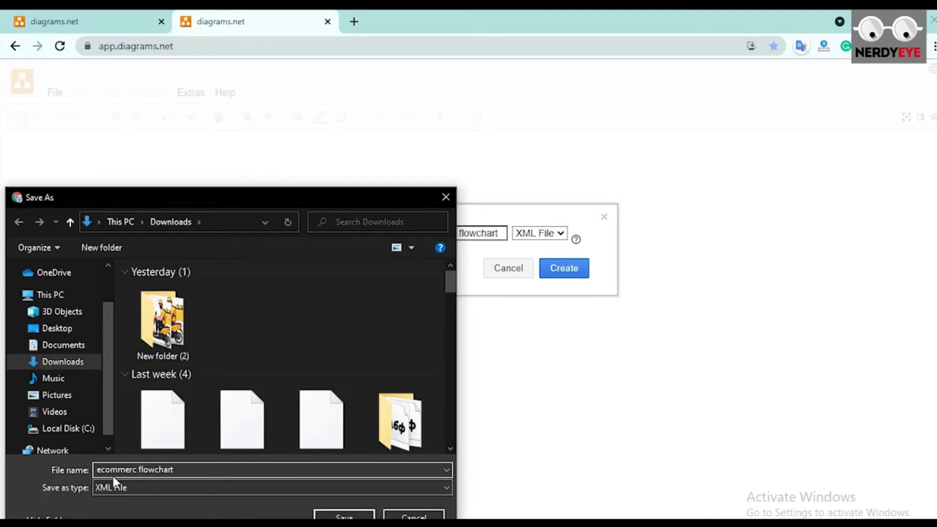
key("BackSpace")
key("BackSpace")
type("rce")
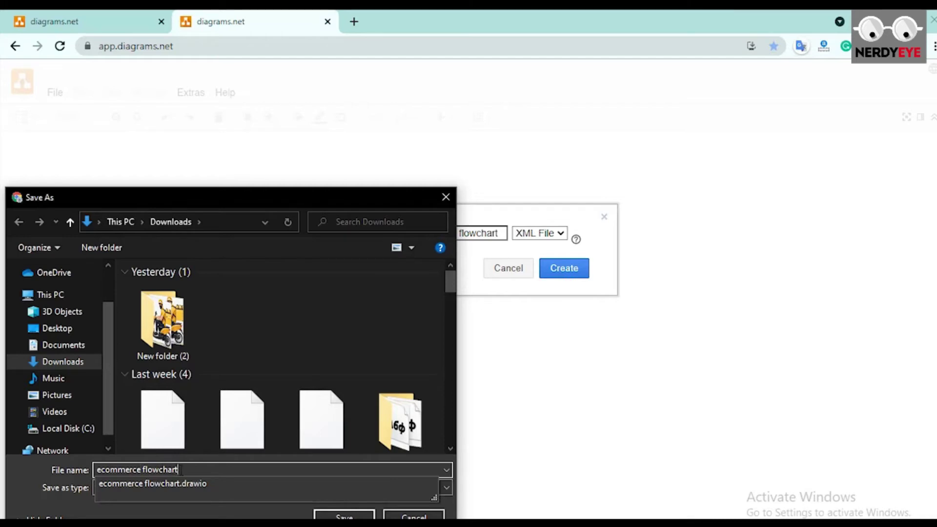
left_click(196, 470)
type("1")
left_click(336, 516)
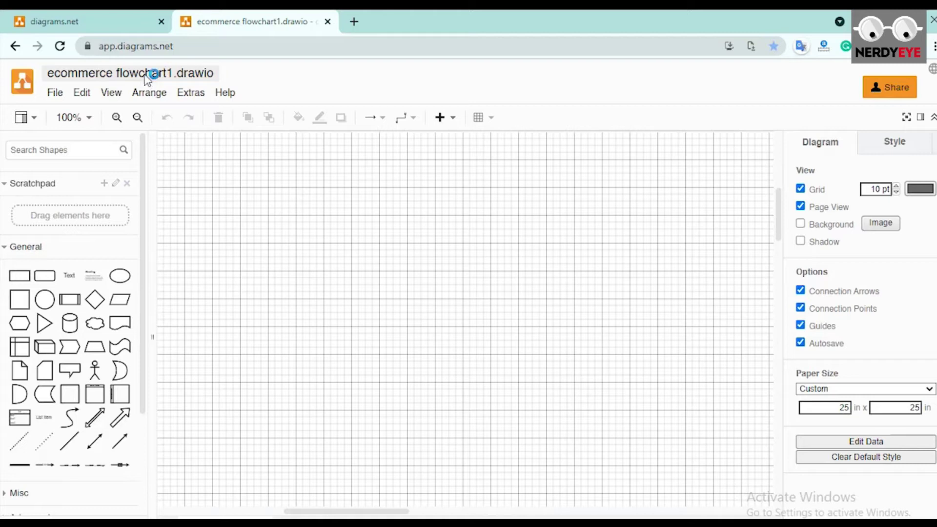
left_click(165, 75)
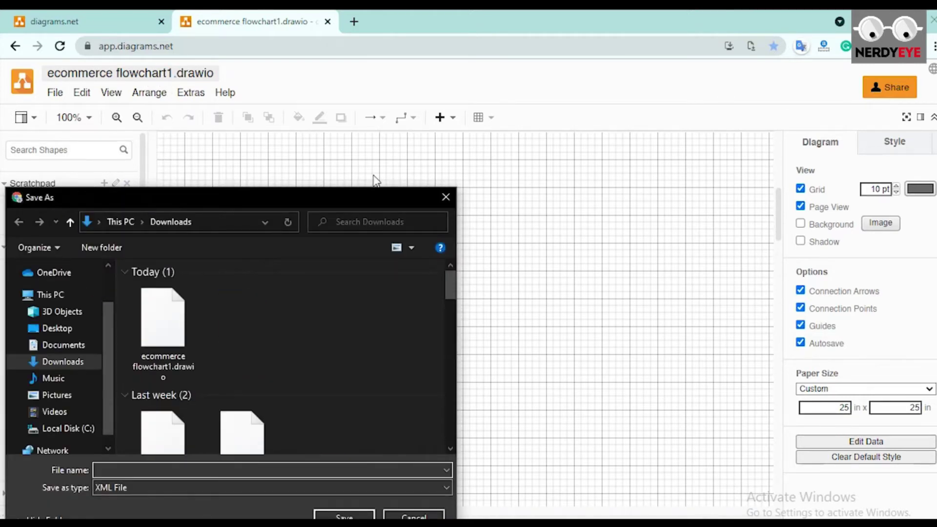
left_click(446, 196)
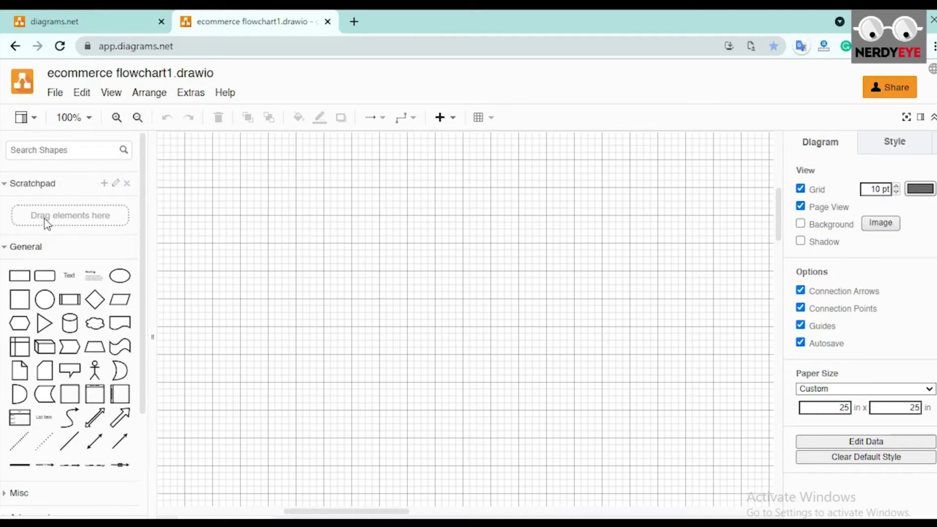
- Switch from the General shapes to the Flowchart shapes and add an ellipse to the canvas
left_click(22, 249)
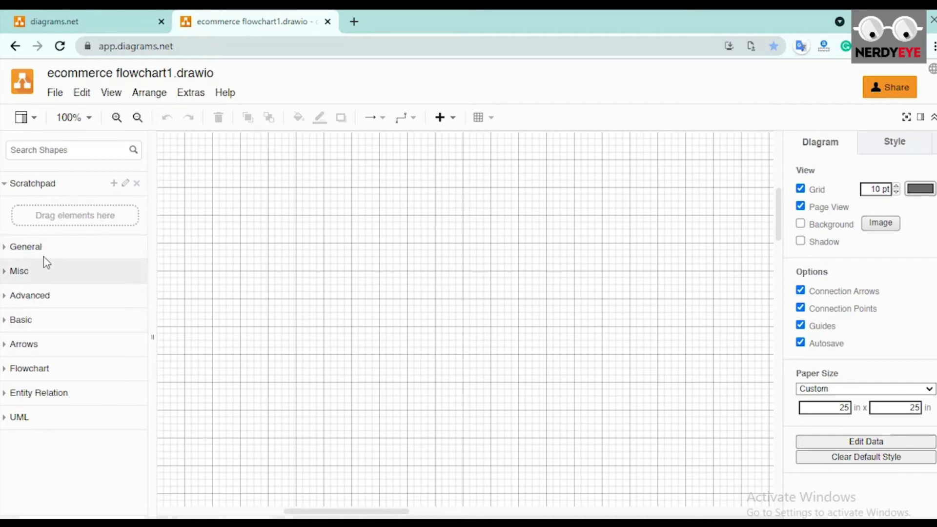
left_click(6, 377)
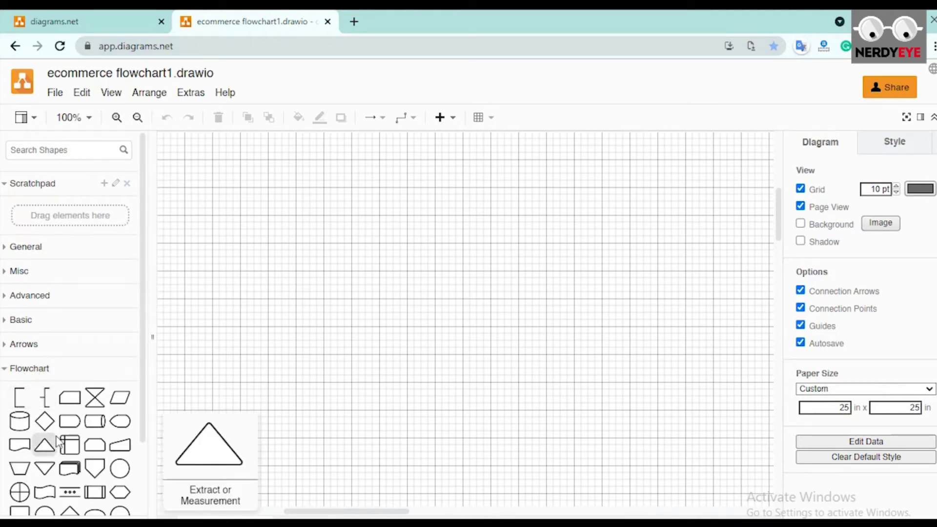
scroll(58, 442, "down", 3)
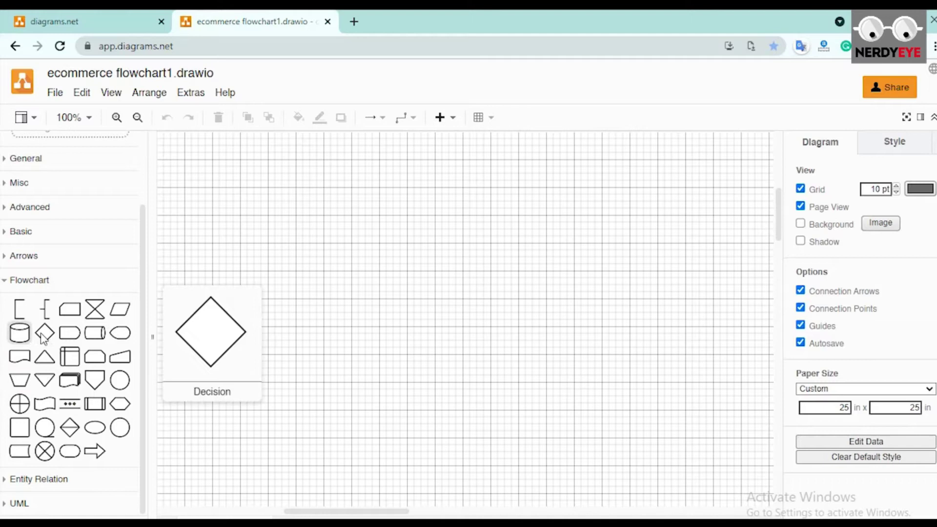
left_click(96, 429)
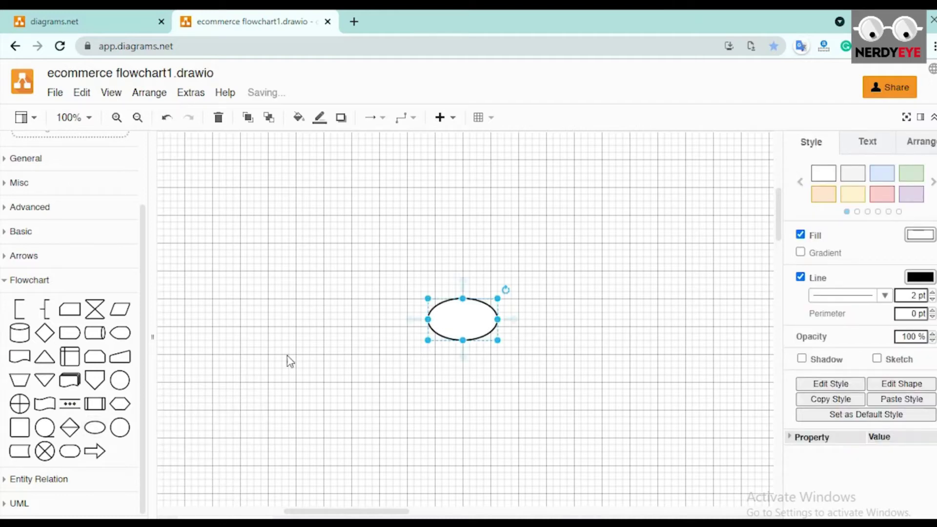
left_click(95, 404, "shift")
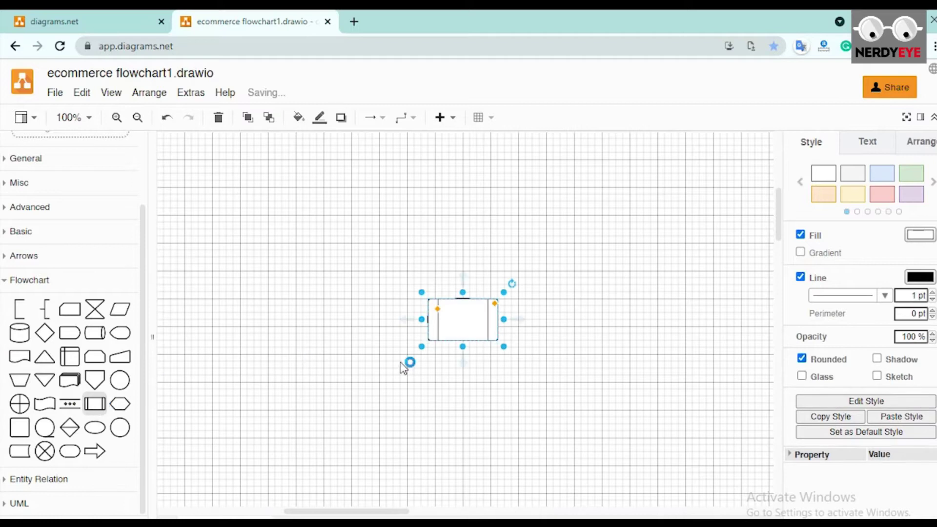
left_click_drag(442, 325, 464, 307)
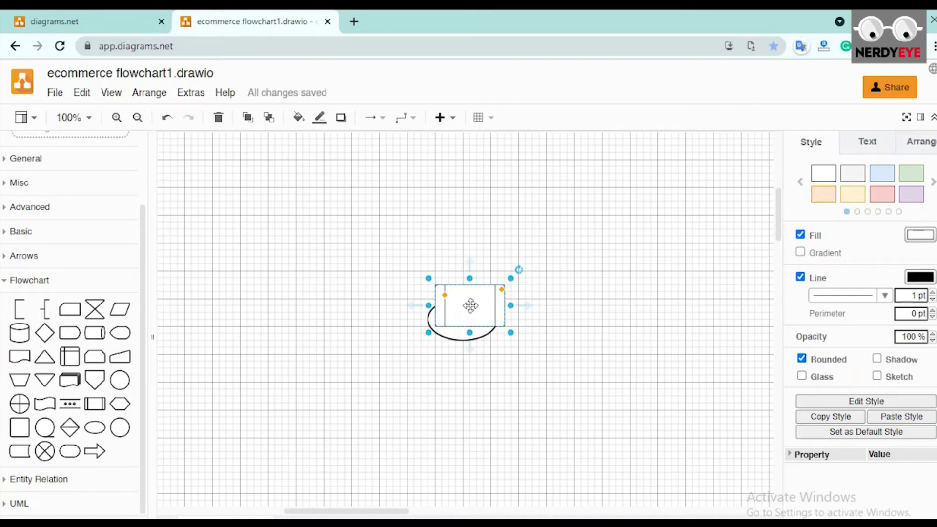
left_click_drag(473, 304, 353, 312)
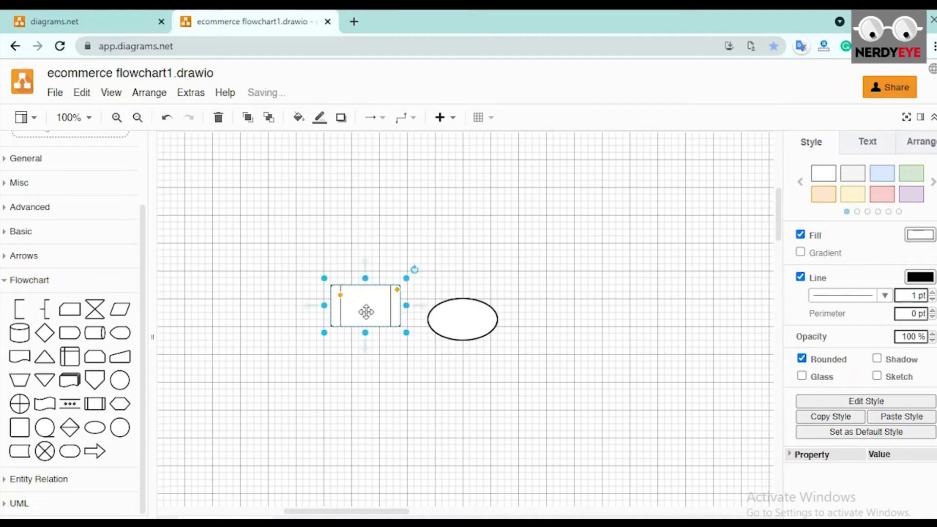
mouse_move(361, 265)
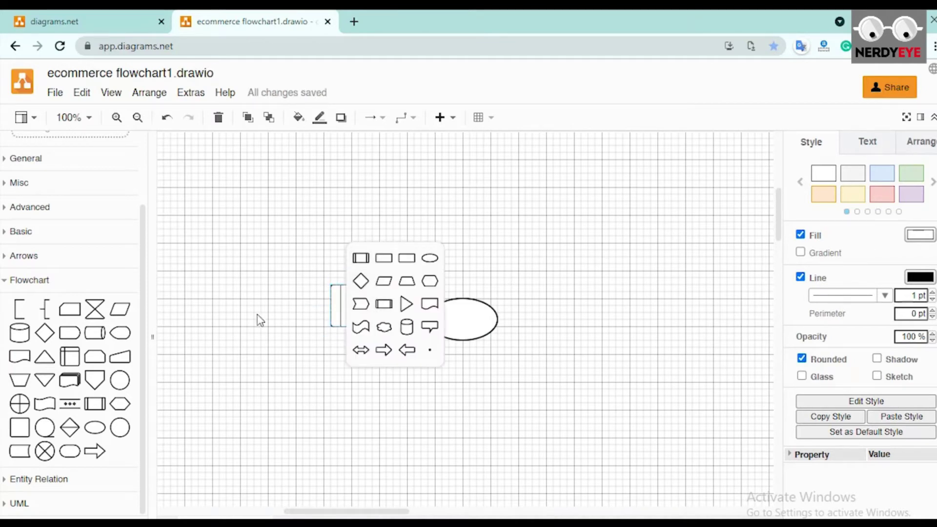
left_click(278, 320)
left_click(360, 309)
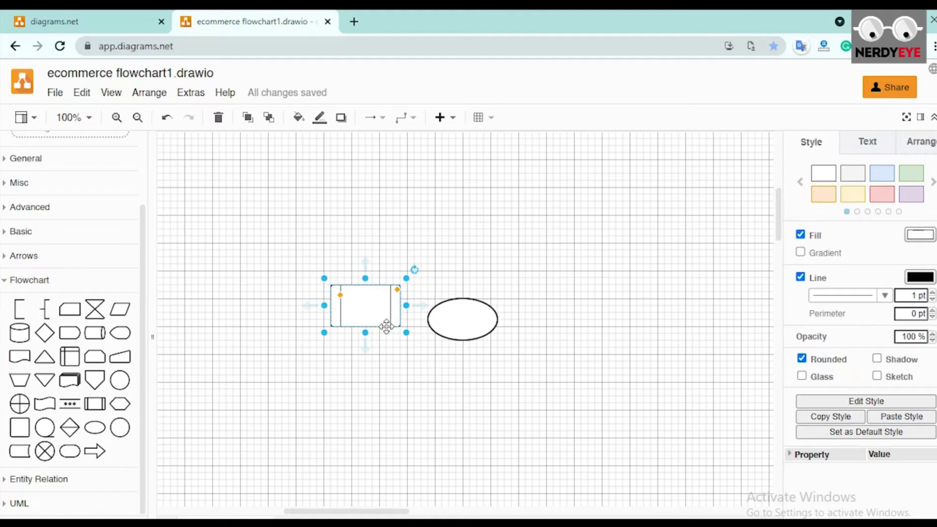
key("Delete")
- Move the ellipse to the upper middle of the visible canvas and label it "Start/End"
left_click_drag(482, 323, 496, 233)
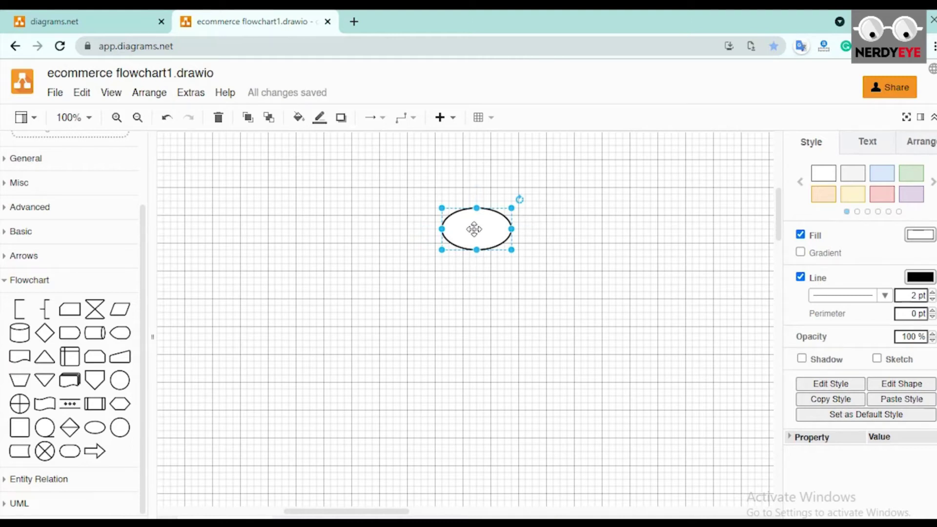
double_click(474, 229)
key("Escape")
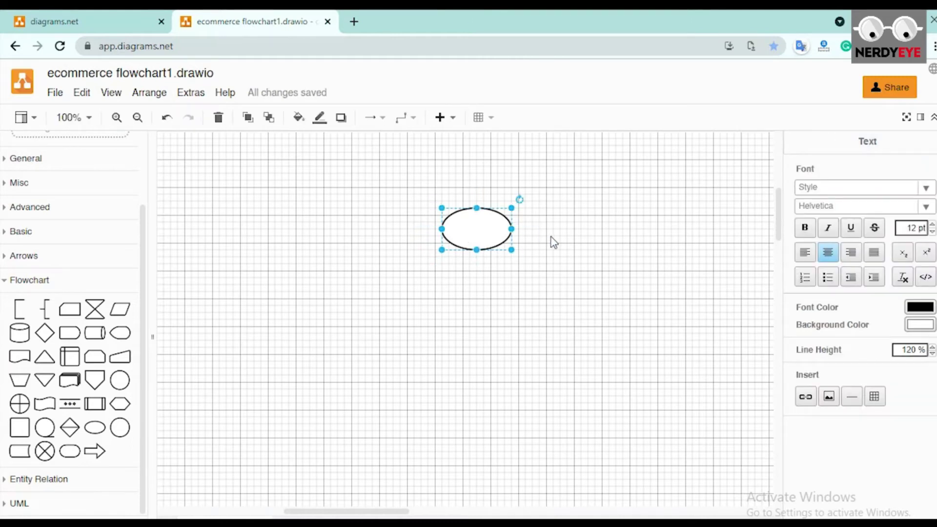
left_click(553, 243)
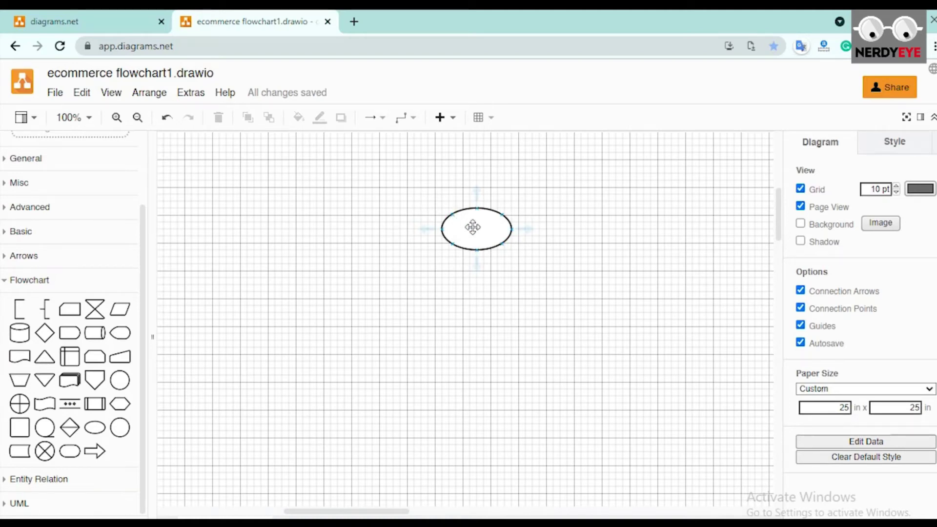
double_click(473, 227)
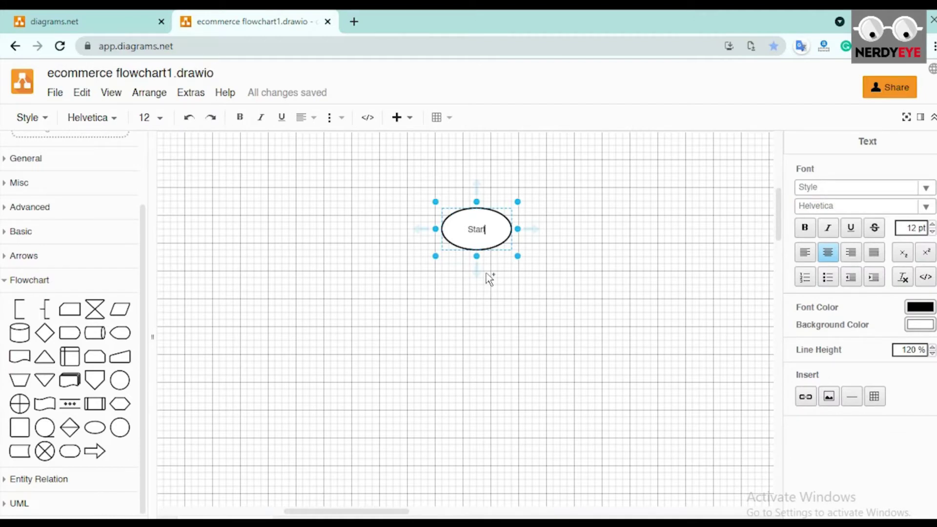
type("Start/End")
left_click(562, 324)
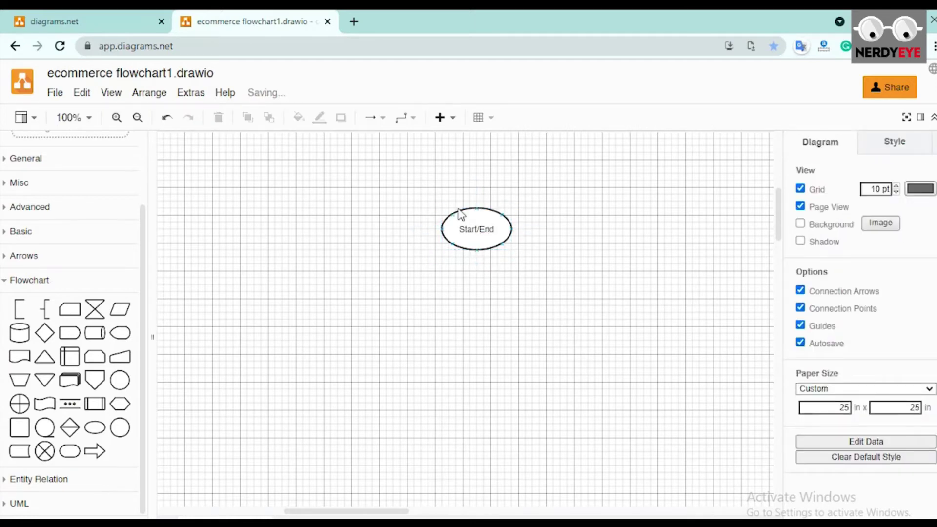
left_click_drag(470, 230, 476, 209)
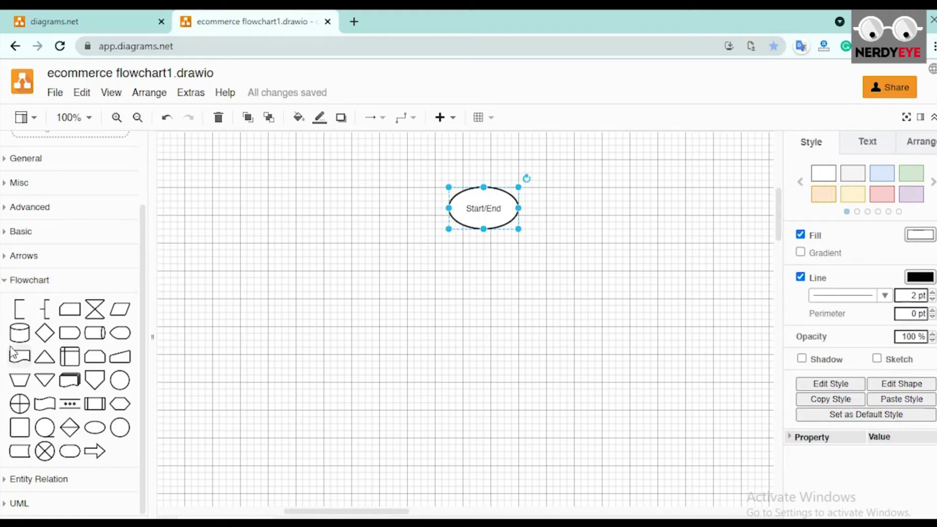
- Add a decision diamond centred below the Start/End ellipse and label it "Decision"
left_click(46, 339)
left_click_drag(473, 314, 494, 291)
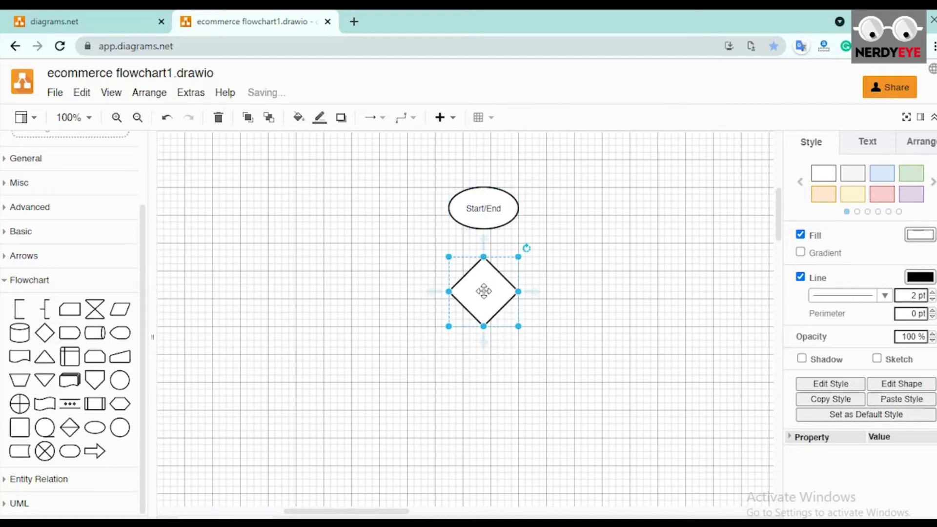
double_click(462, 294)
type("De")
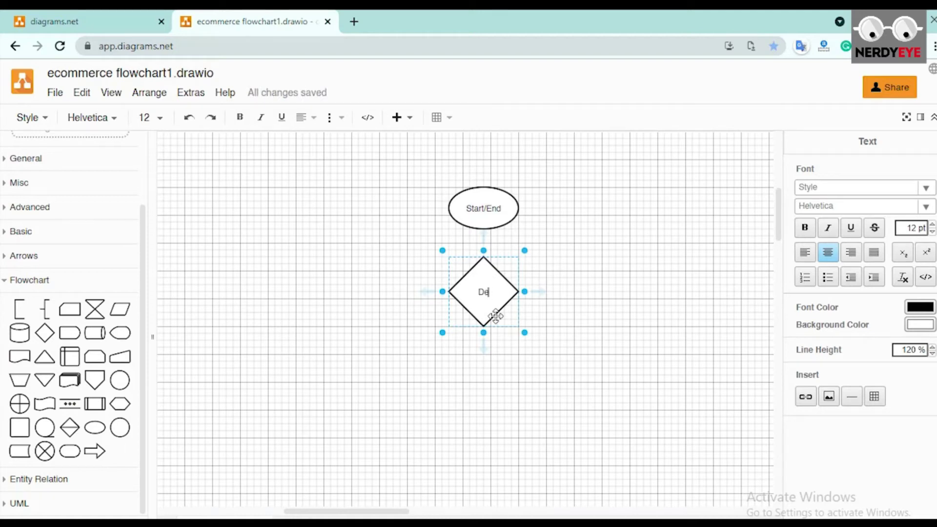
type("cision")
left_click(646, 344)
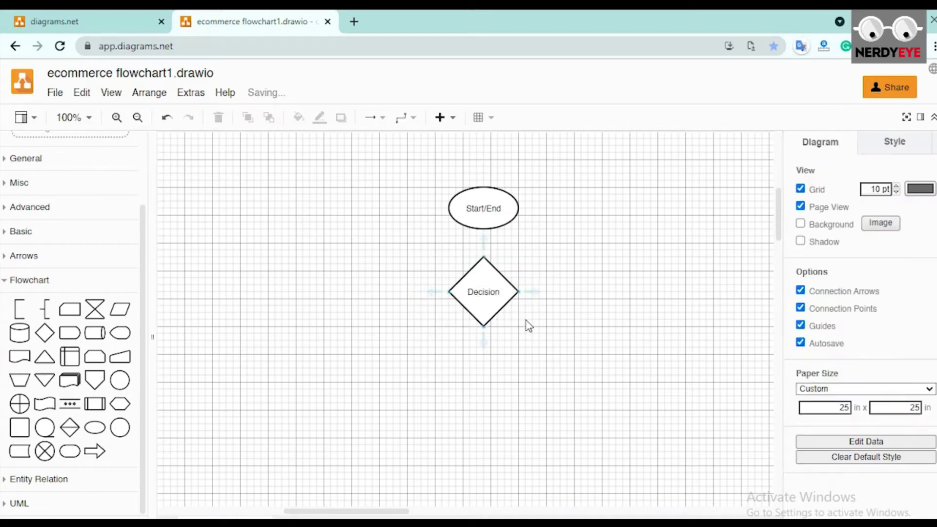
- Move the Decision diamond to the right of the Start/End ellipse, level with it
left_click(504, 275)
left_click_drag(487, 289, 484, 282)
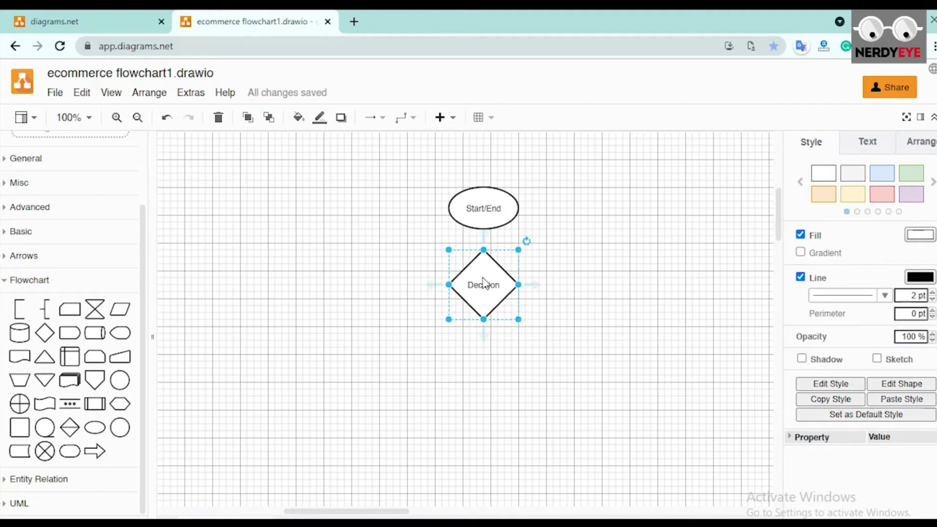
left_click_drag(484, 283, 606, 204)
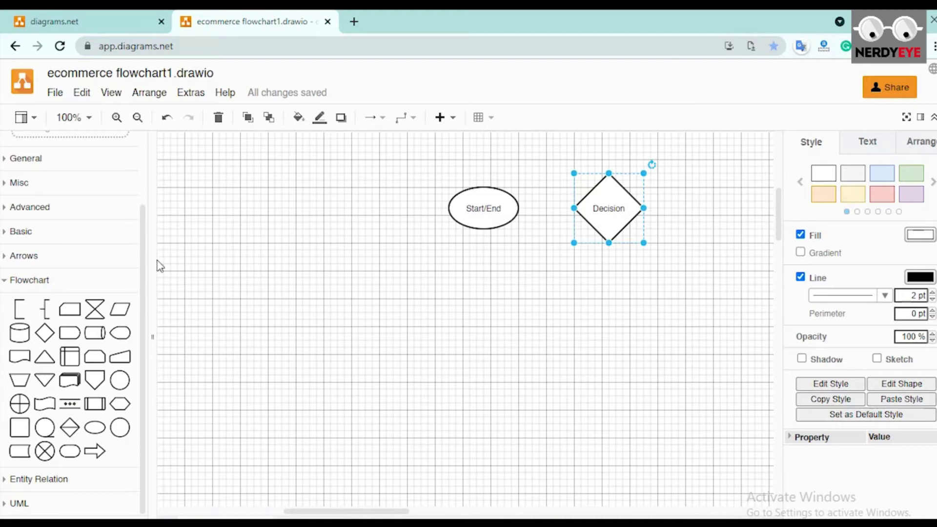
- Add a database cylinder from the Flowchart shapes, enlarge it and place it below and to the left of the Start/End ellipse
mouse_move(114, 436)
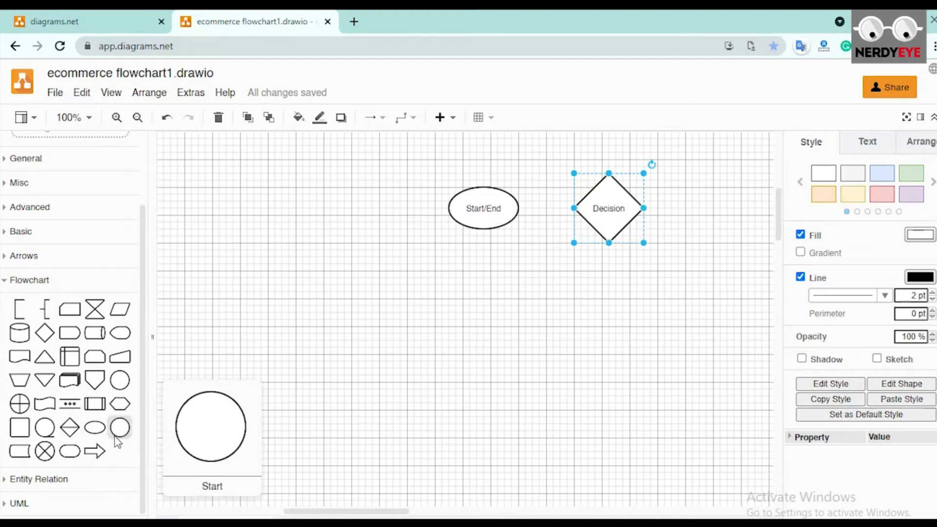
mouse_move(93, 390)
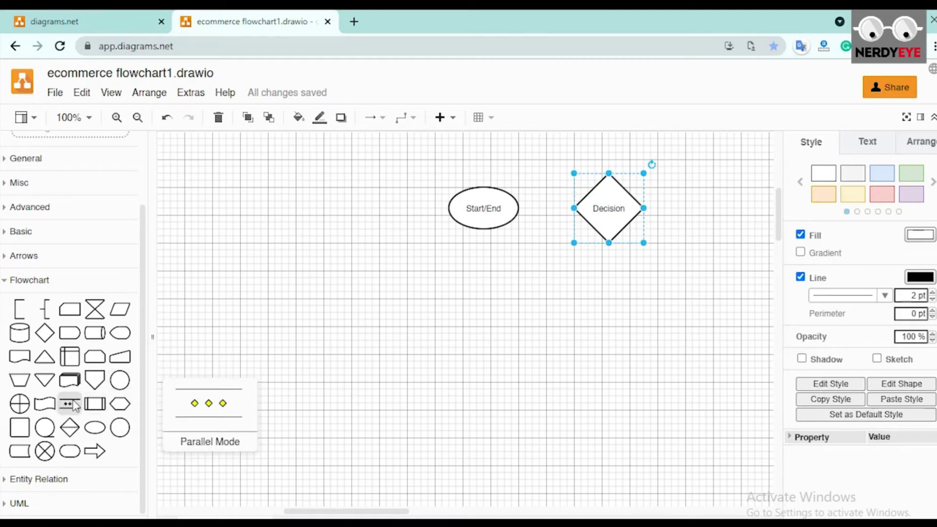
left_click(21, 339)
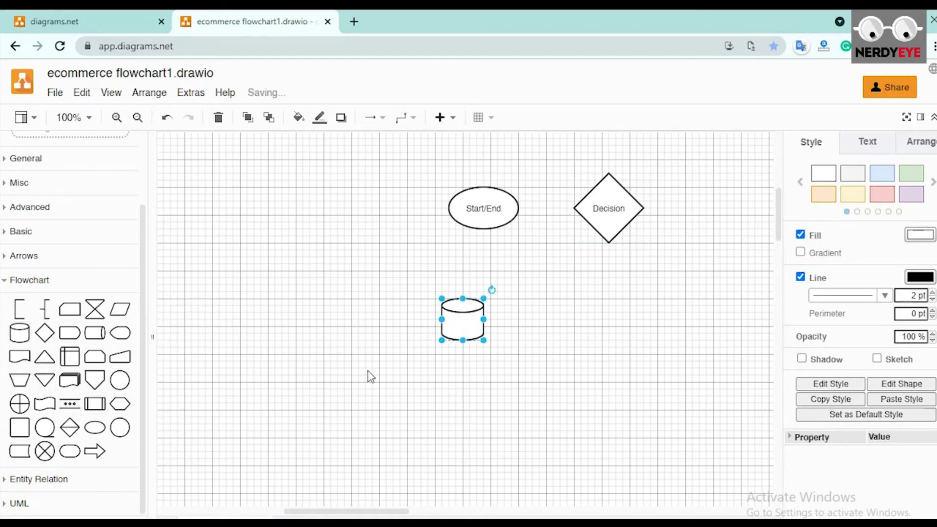
left_click_drag(450, 328, 389, 317)
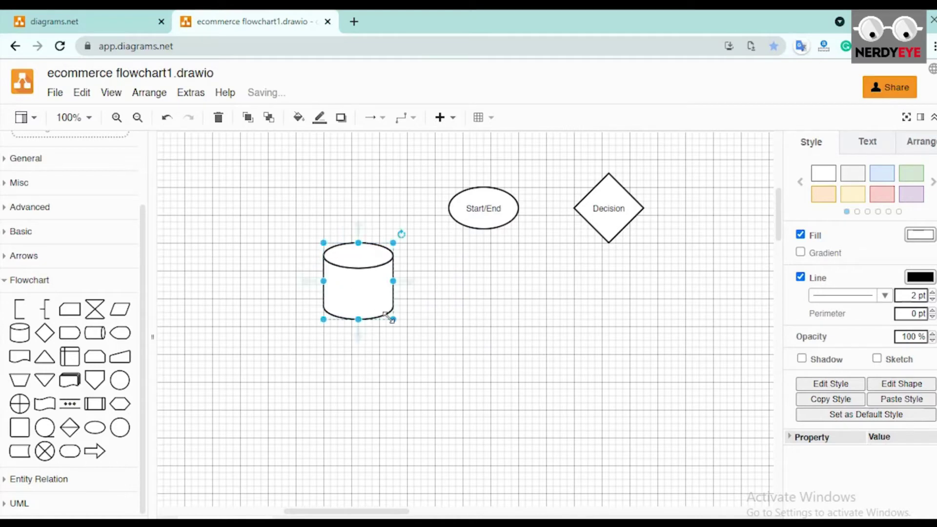
- Label the cylinder "Database" and move it up to the left of the Start/End ellipse
double_click(358, 293)
type("D")
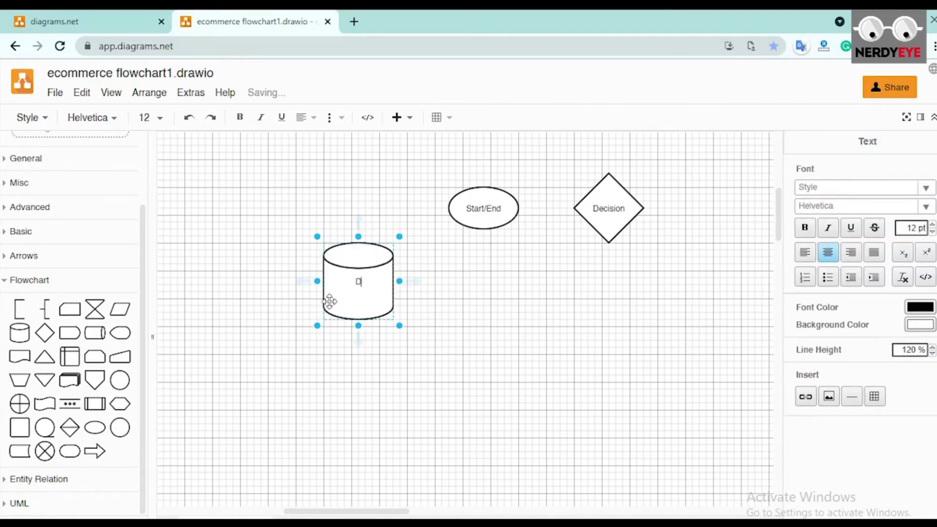
type("atabas")
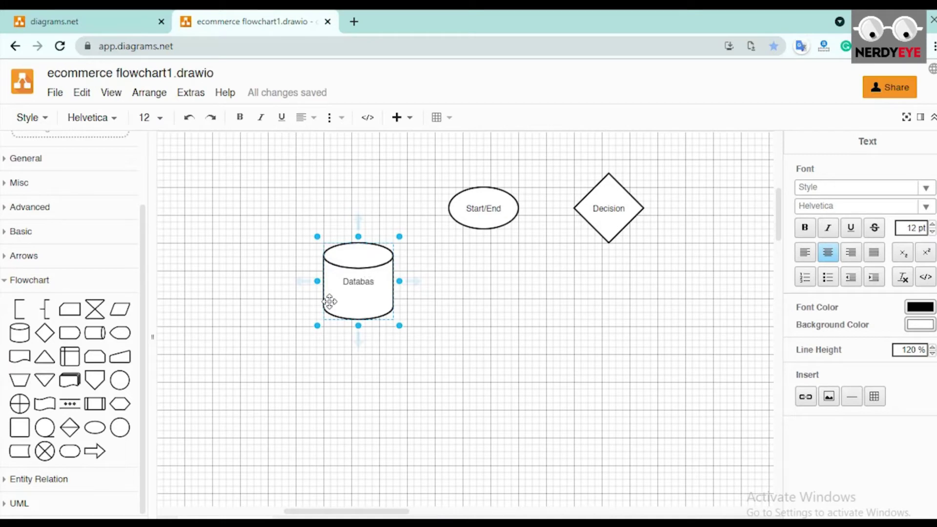
type("e")
left_click(485, 384)
left_click(354, 306)
left_click_drag(354, 305, 333, 264)
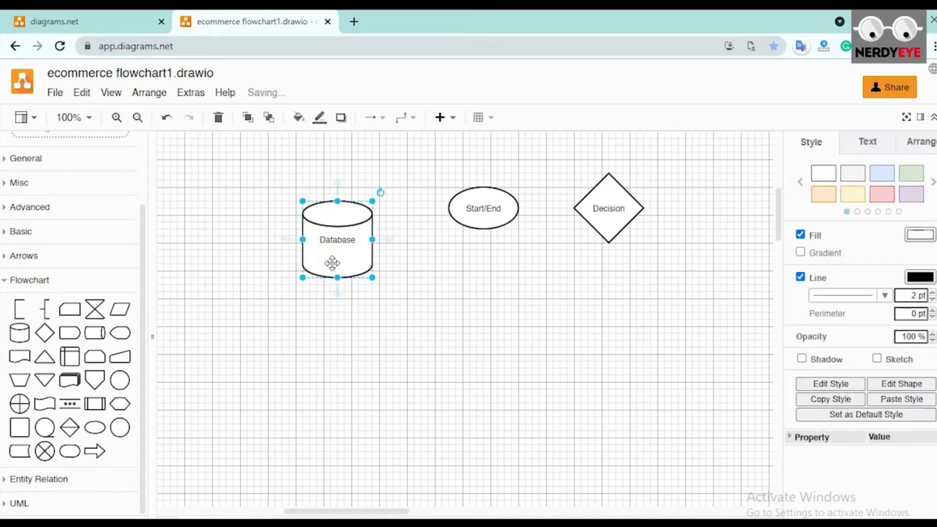
- Add a widened parallelogram labelled "input/output" and move it below the Database cylinder
left_click(128, 317)
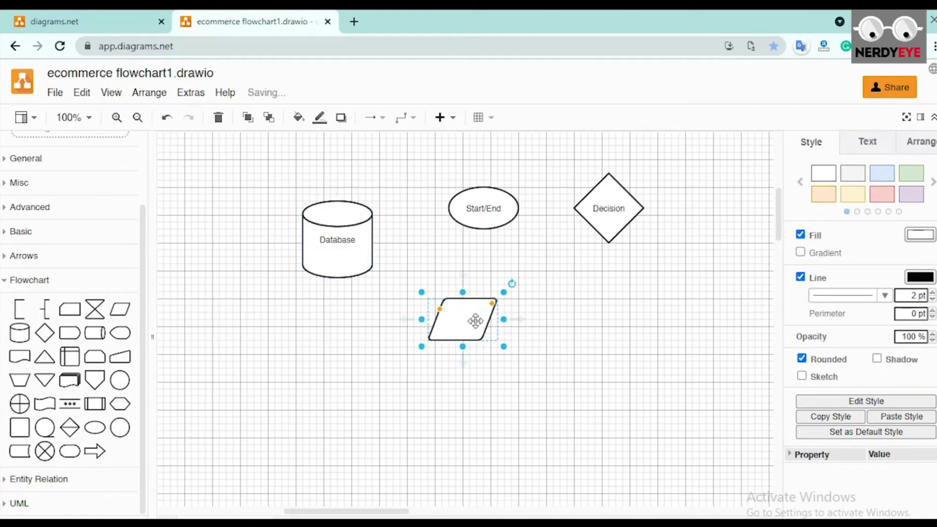
left_click_drag(503, 319, 594, 319)
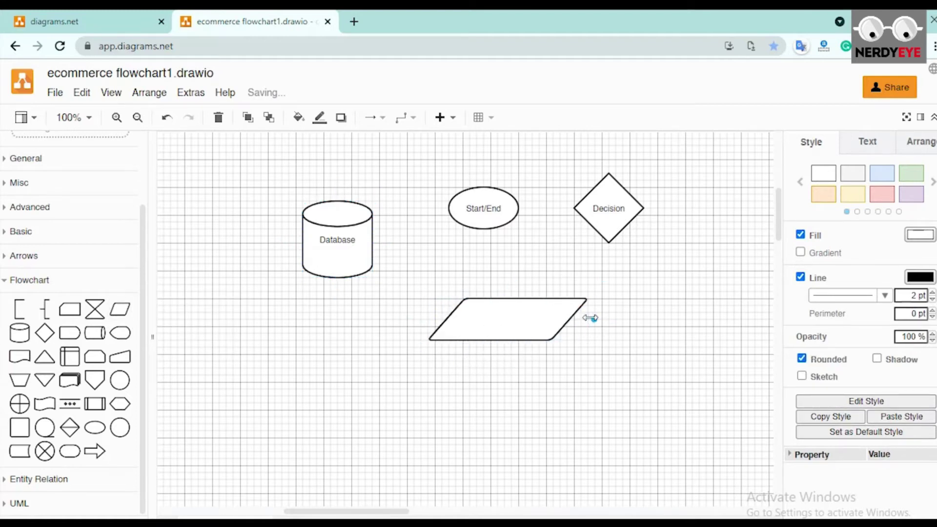
double_click(506, 320)
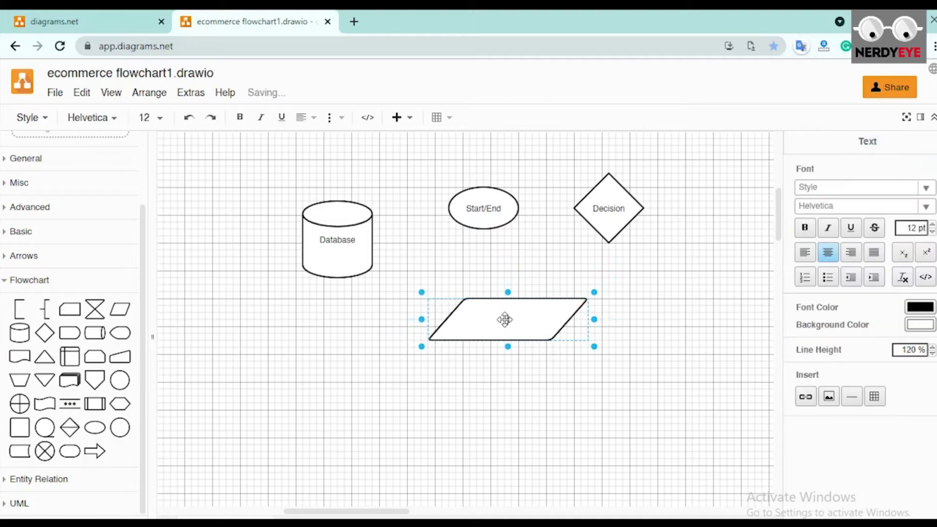
type("input/o")
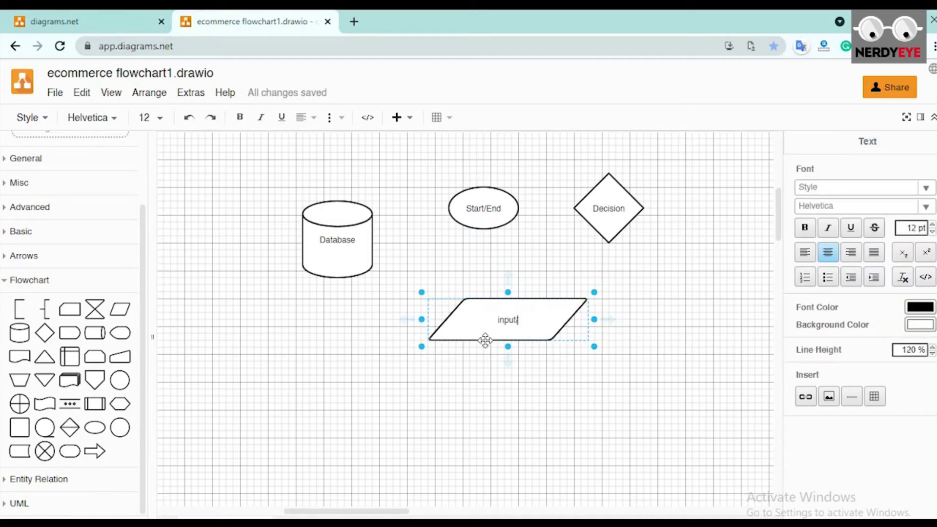
type("utput")
left_click(489, 390)
left_click_drag(508, 322, 331, 360)
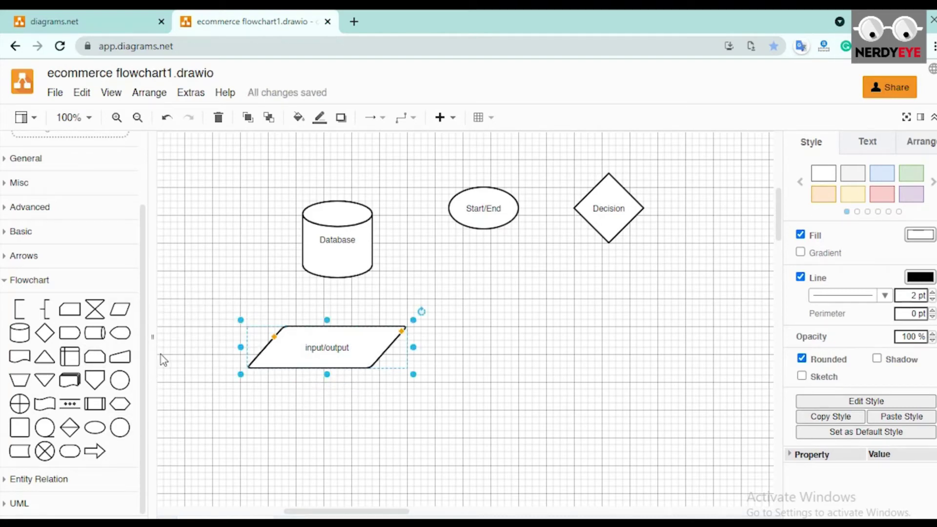
- Add an enlarged process rectangle to the right of the input/output parallelogram and label it "Process"
left_click(28, 430)
left_click_drag(476, 322, 605, 340)
double_click(547, 345)
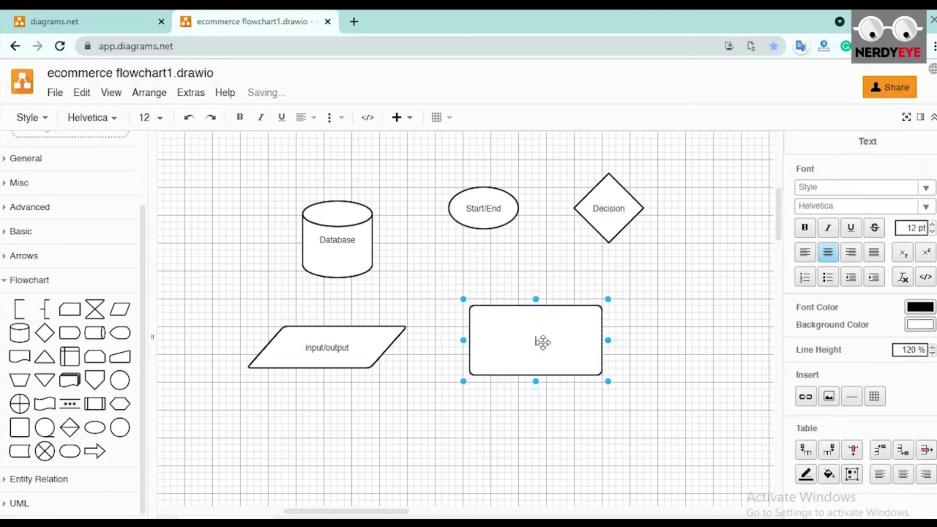
type("Pro")
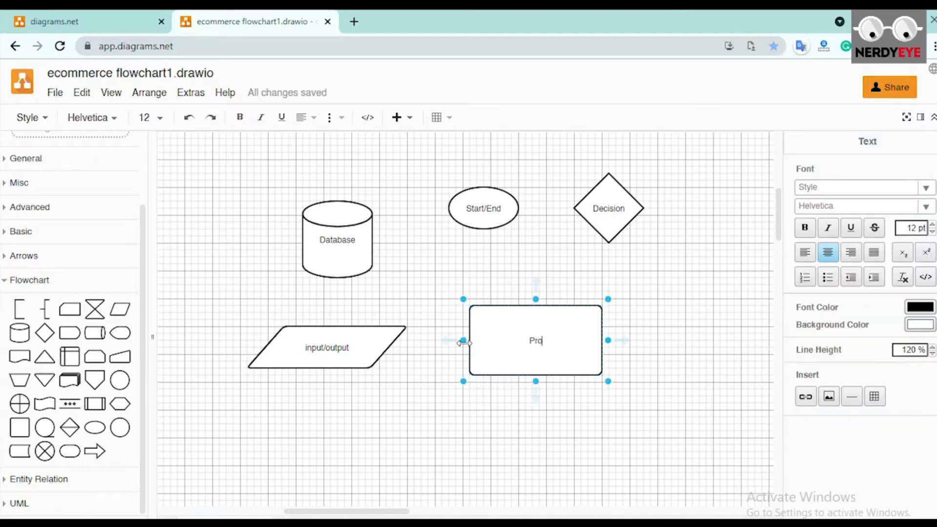
type("cess")
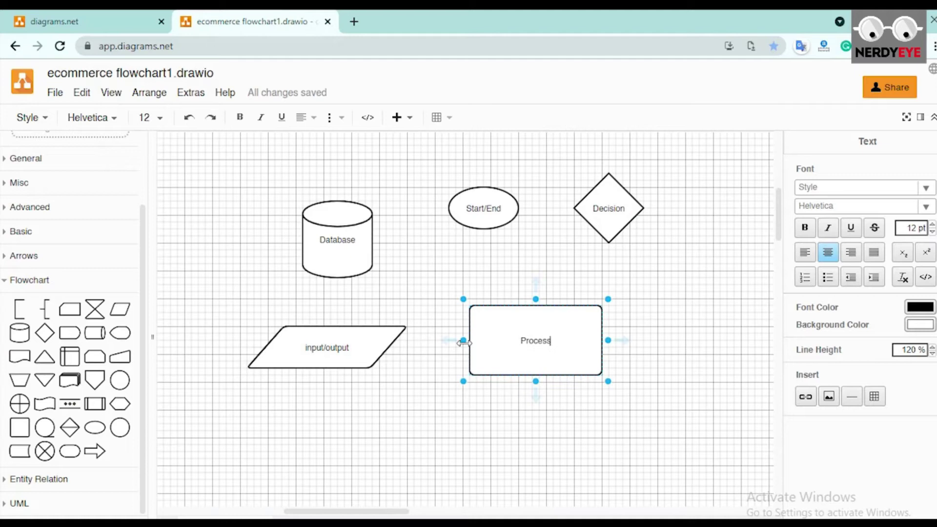
left_click(716, 358)
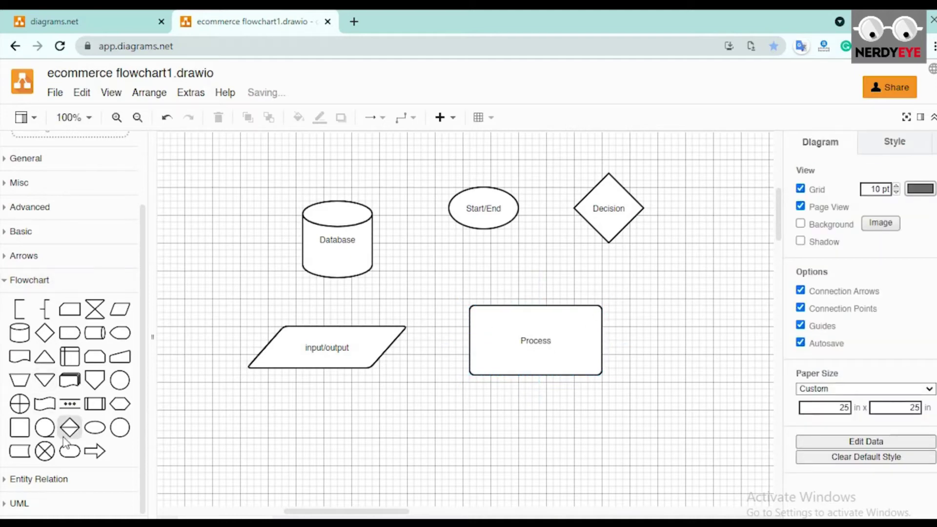
- Switch from the Flowchart shapes to the General shapes and add a long directional connector below the input/output and Process shapes
left_click(6, 282)
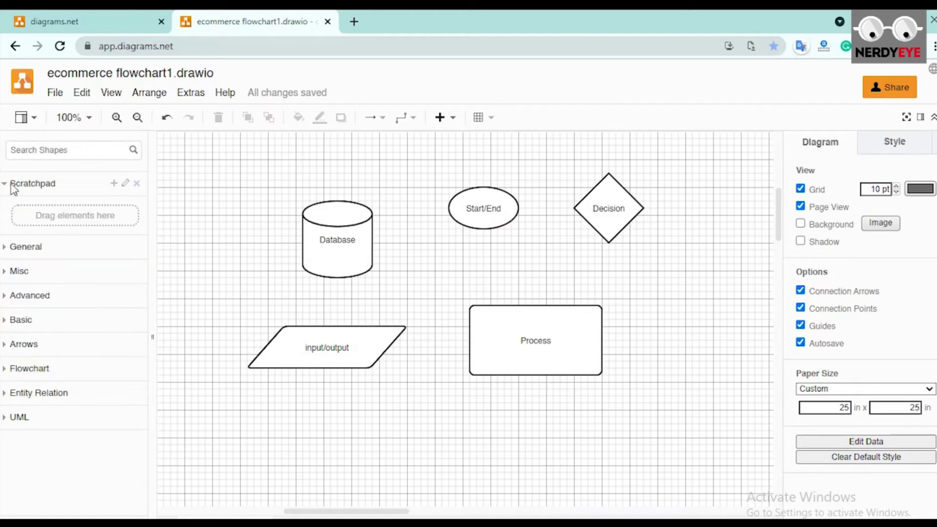
left_click(6, 246)
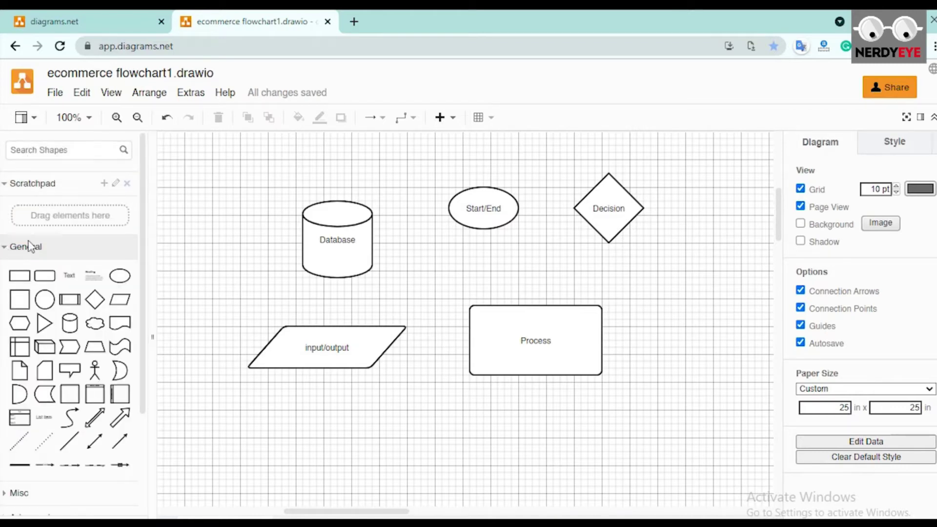
left_click(120, 443)
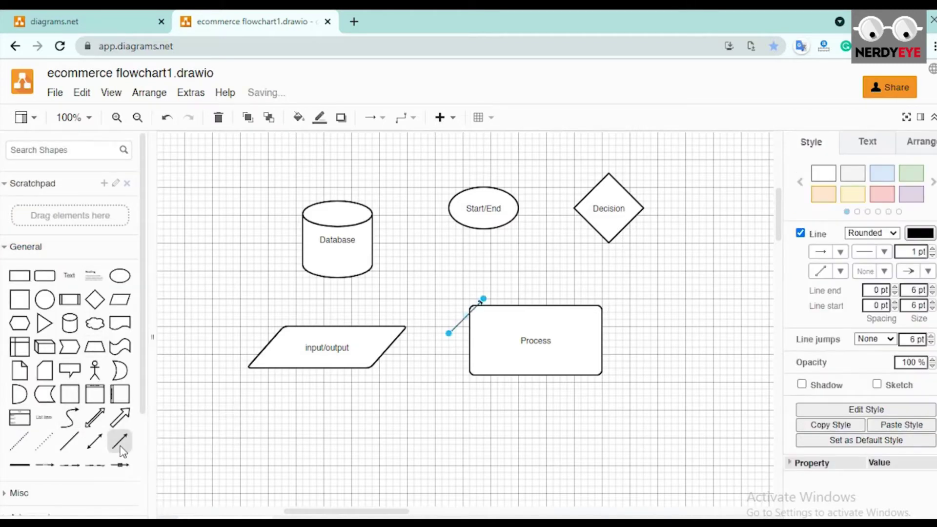
left_click(461, 310)
left_click_drag(461, 318, 573, 411)
left_click(500, 457)
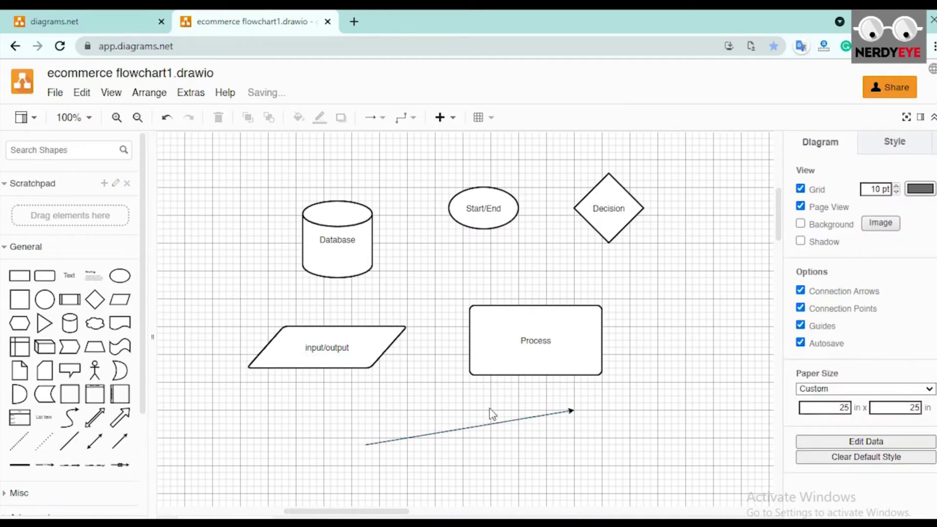
- Replace the connector's default text with the label "Directional arrow"
double_click(457, 428)
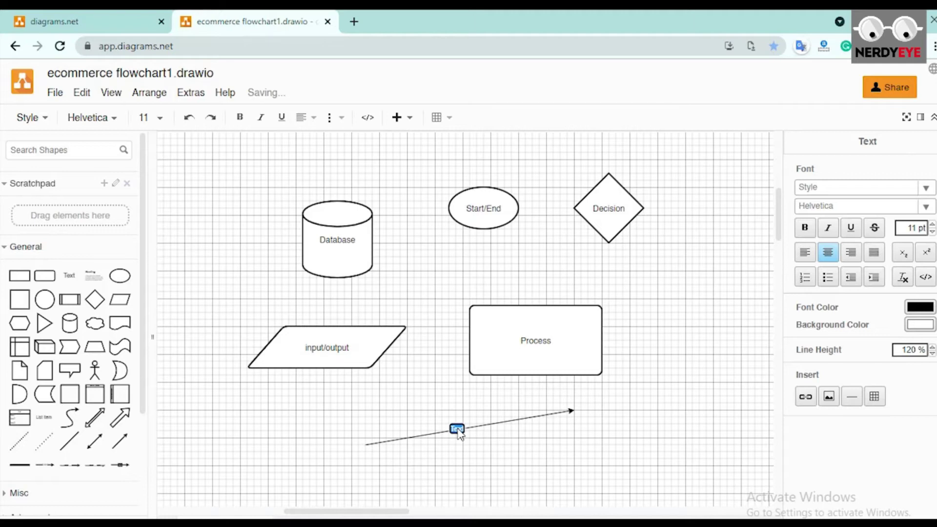
key("BackSpace")
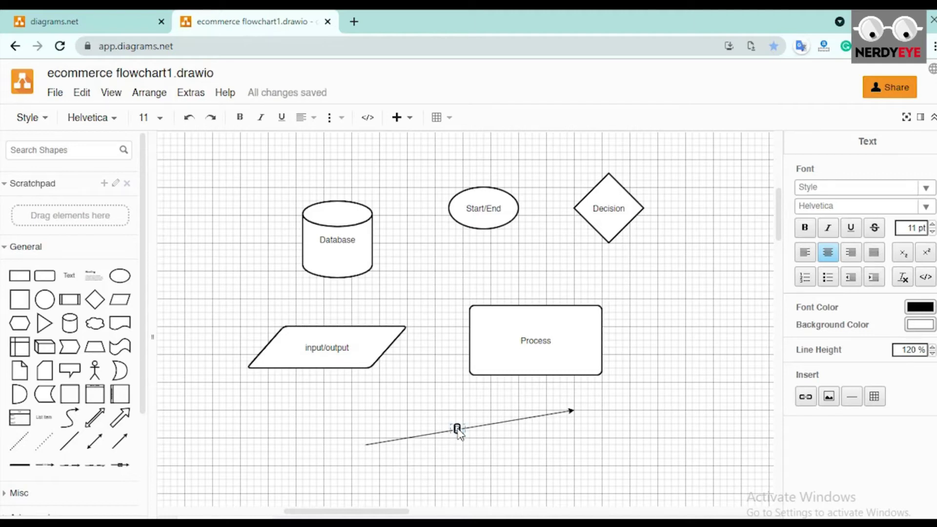
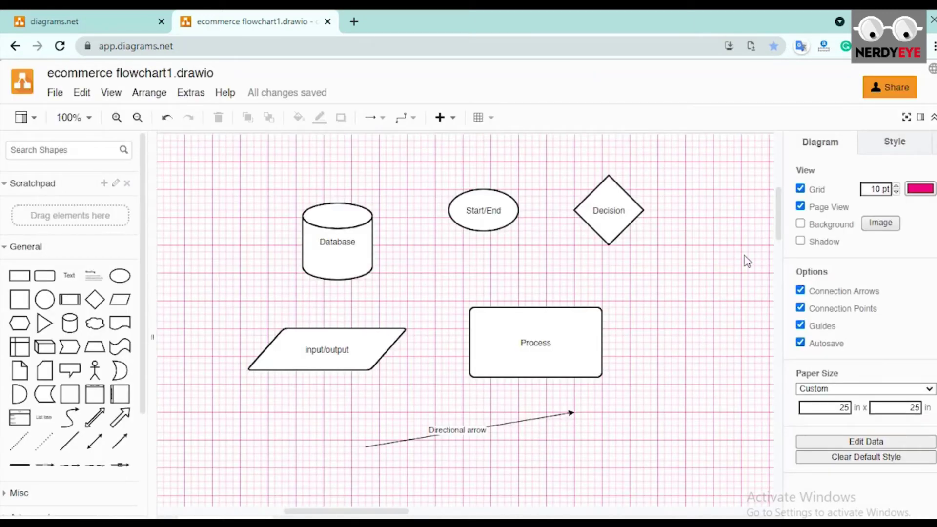
- Reduce the diagram's grid size to 1 pt
double_click(877, 189)
left_click(895, 196)
left_click(896, 195)
left_click(896, 195)
left_click(895, 195)
left_click(895, 195)
left_click(895, 195)
left_click(896, 195)
double_click(896, 195)
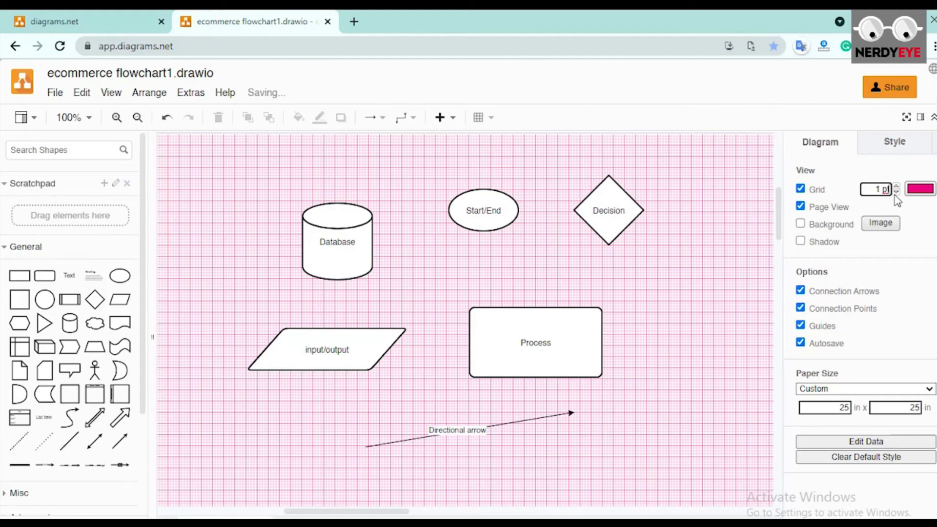
- Increase the diagram's grid size to 10 pt
left_click(896, 187)
left_click(897, 187)
left_click(897, 186)
left_click(897, 186)
left_click(896, 186)
left_click(896, 186)
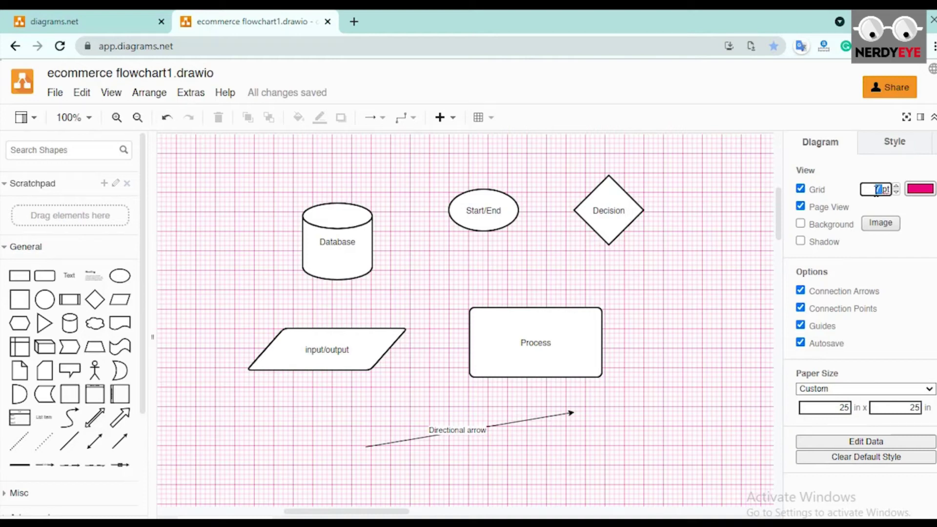
key("Return")
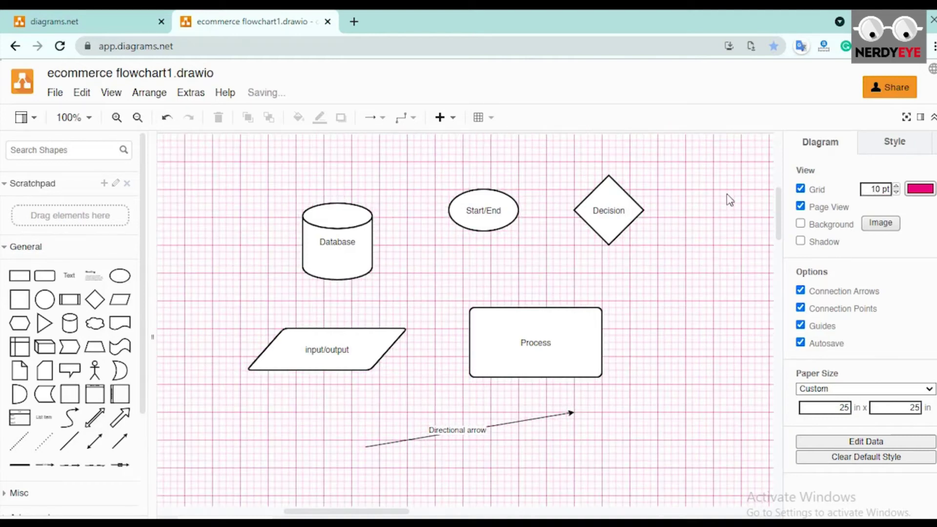
- Change the grid colour to the dark grey 666666
left_click(925, 193)
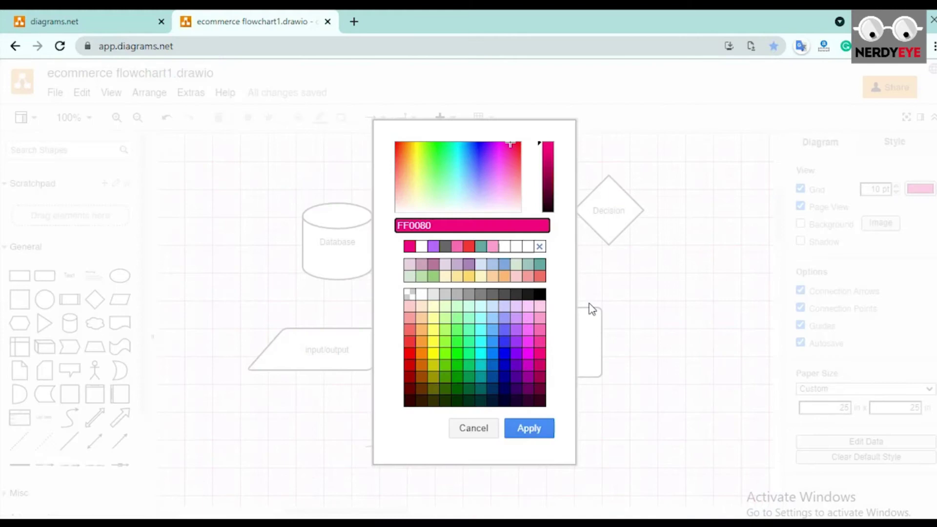
left_click(446, 246)
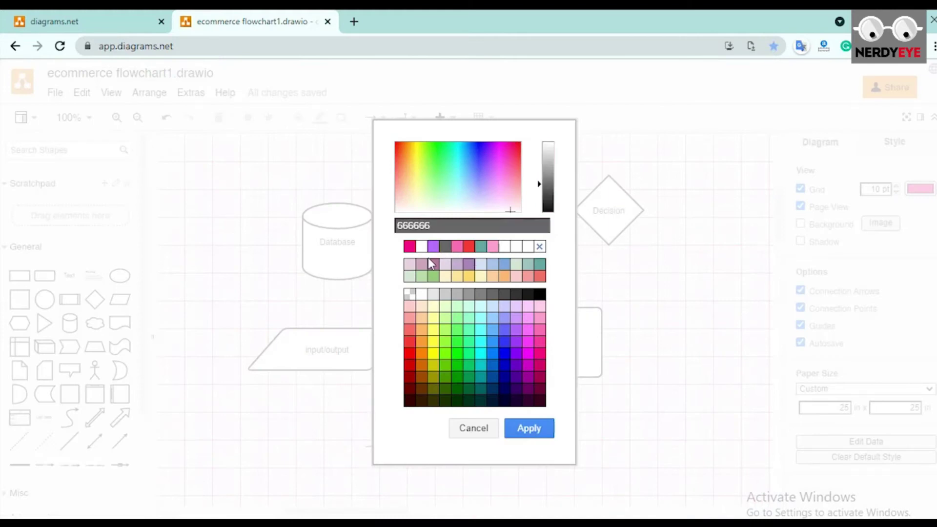
left_click(526, 433)
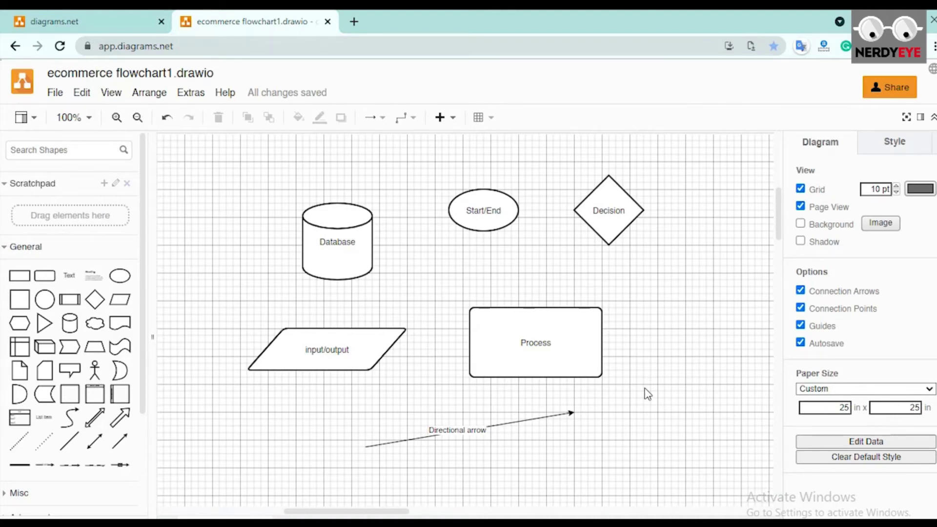
- Add an ellipse from the General shapes on the empty canvas area below the sample symbols and label it "Start"
scroll(647, 394, "down", 5)
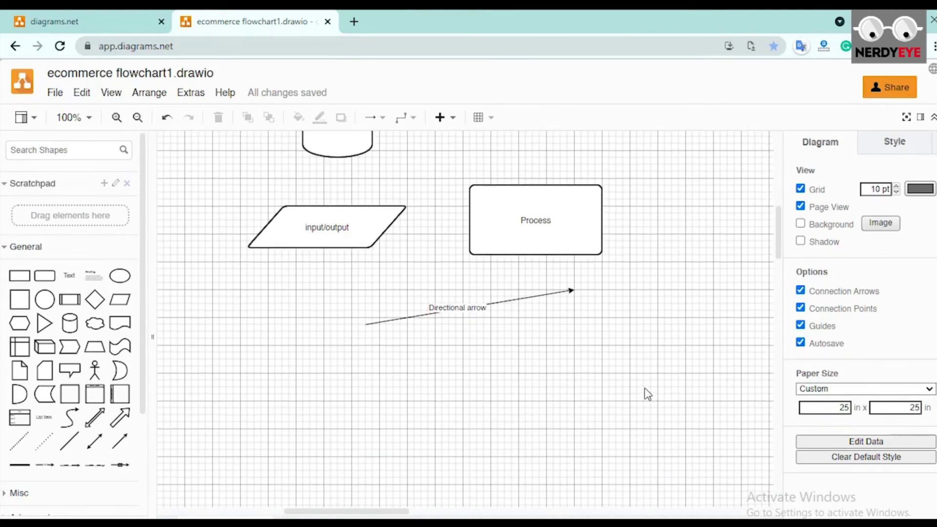
scroll(648, 394, "down", 6)
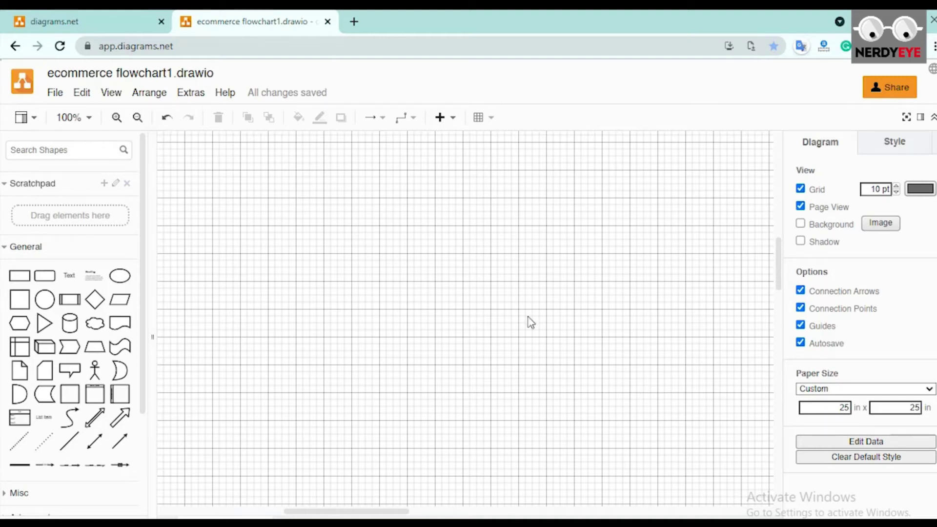
left_click(120, 276)
left_click_drag(460, 335, 456, 272)
double_click(456, 253)
type("S")
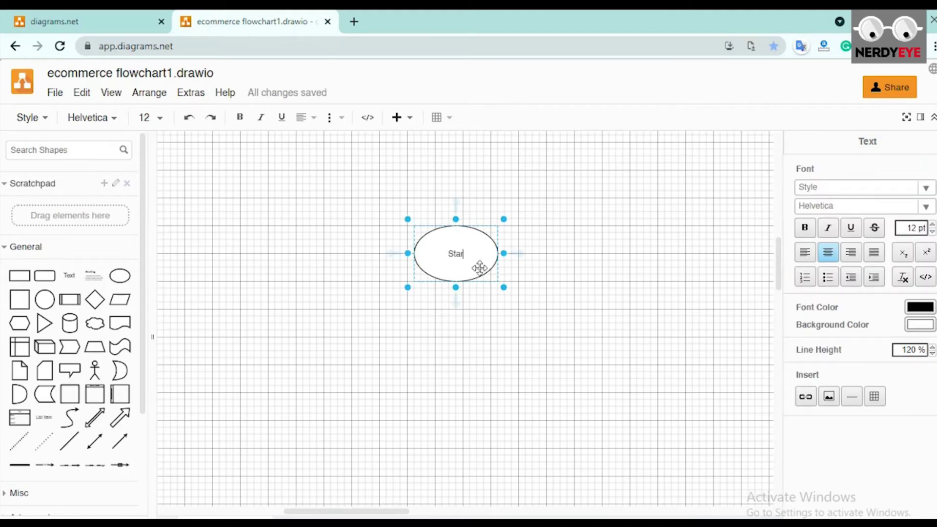
type("tart")
left_click(549, 298)
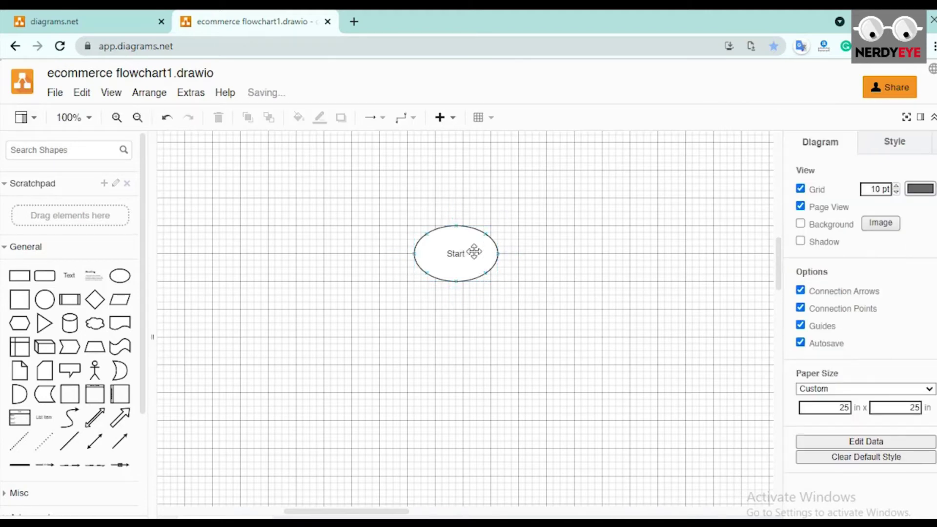
- Move the Start ellipse to the upper middle of the visible canvas and relabel it "Home"
left_click_drag(471, 251, 483, 180)
left_click(613, 308)
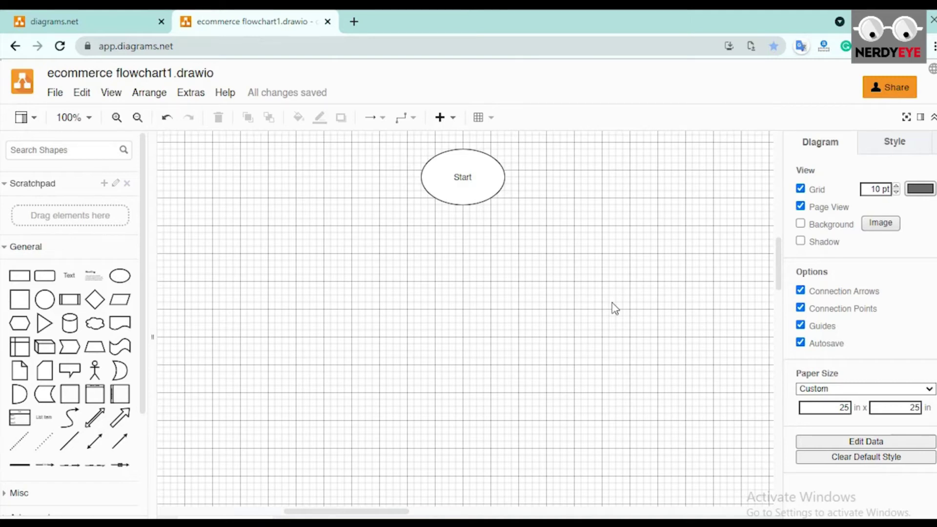
double_click(464, 180)
type("Home")
left_click(577, 231)
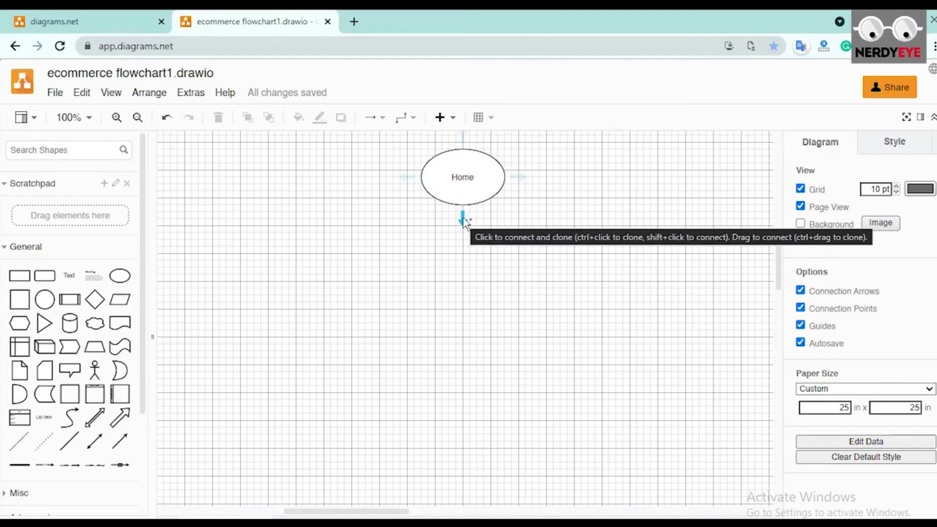
mouse_move(463, 219)
scroll(491, 291, "down", 3)
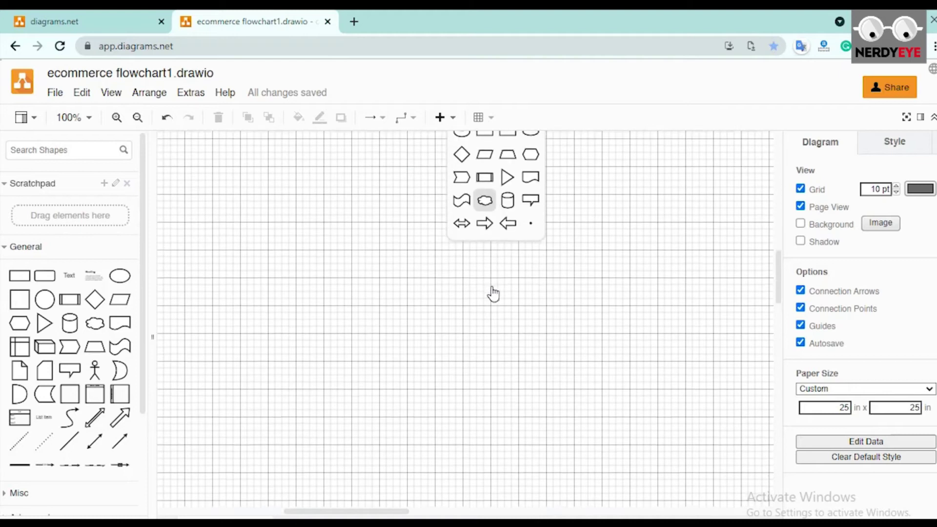
scroll(493, 293, "up", 4)
left_click(487, 315)
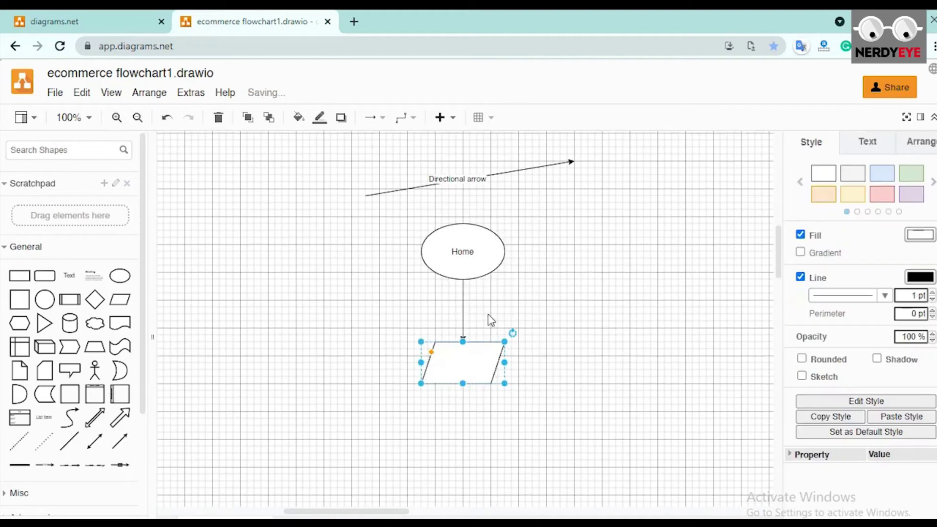
left_click(516, 314)
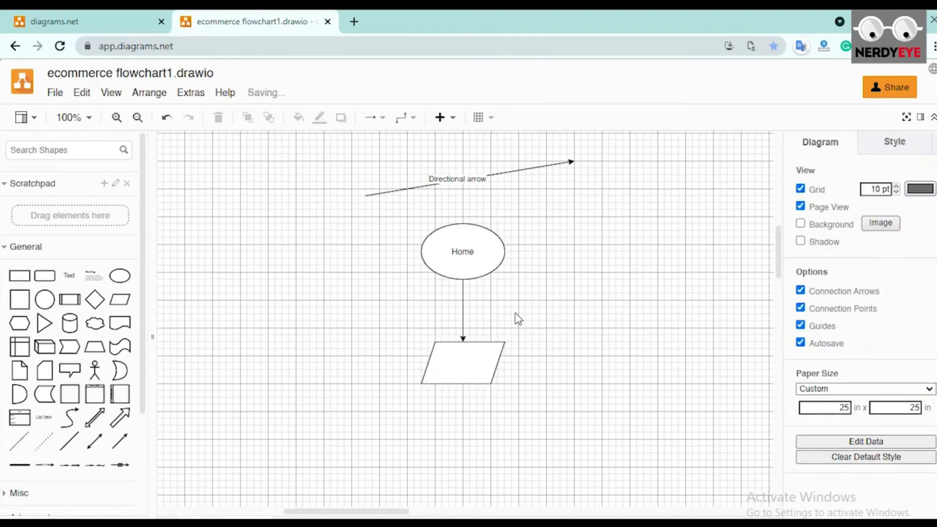
key("ctrl+z")
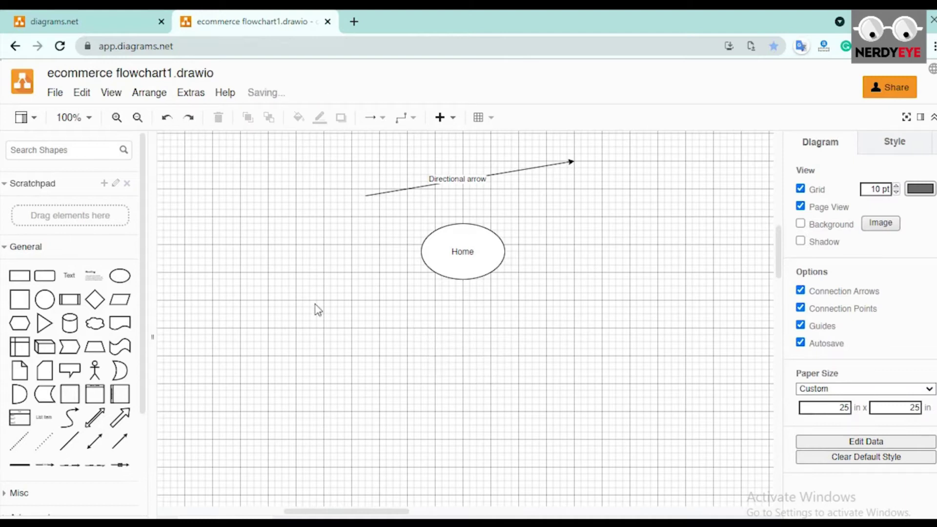
- Add a connected rectangle below the Home ellipse and move it up closer to Home
left_click(463, 282)
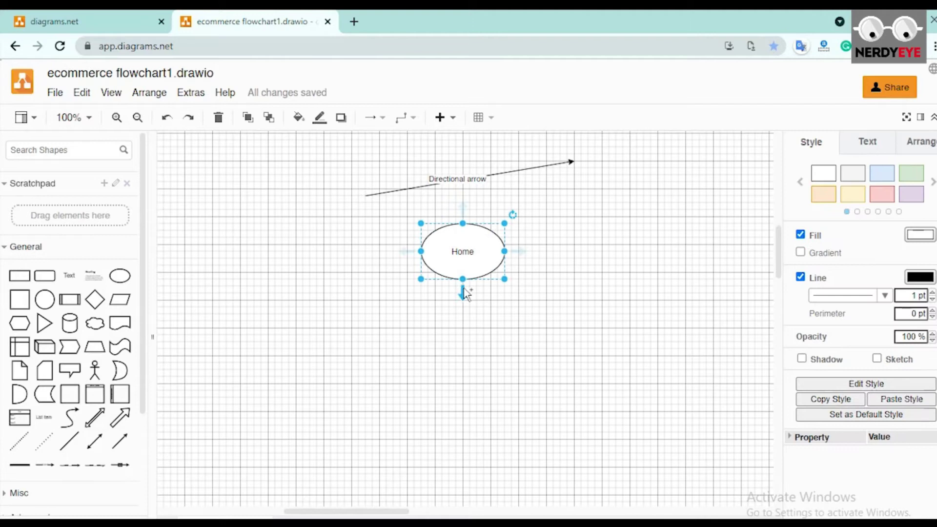
left_click(467, 296)
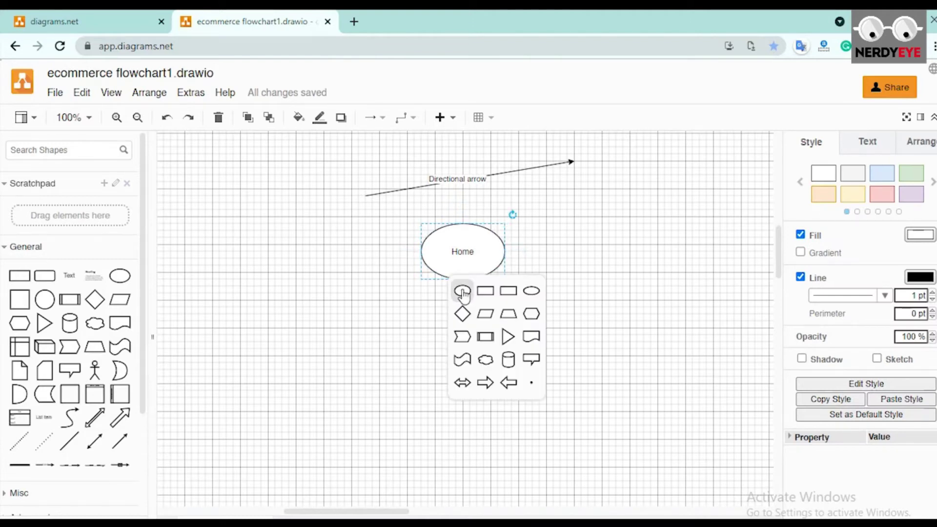
left_click(494, 298)
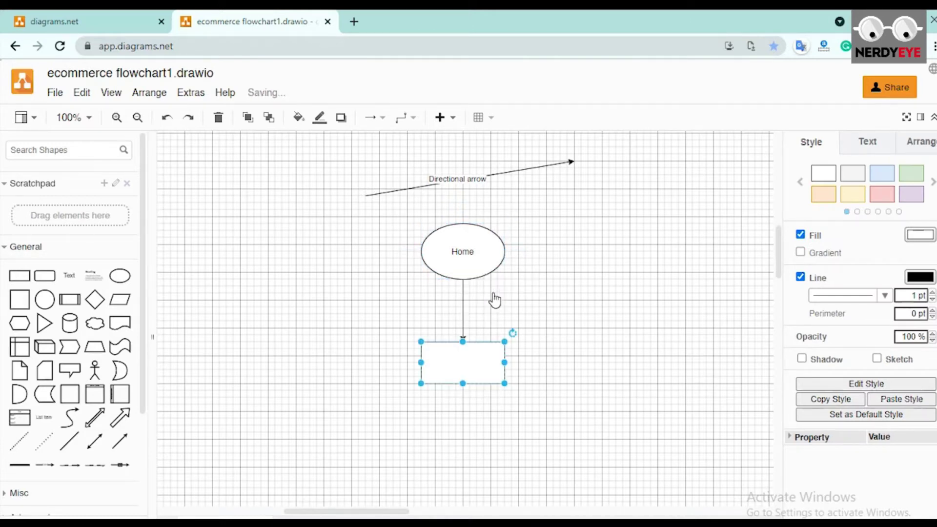
left_click(607, 377)
left_click_drag(458, 367, 459, 332)
left_click(583, 307)
left_click(475, 329)
- Label the rectangle below Home "All Product page"
double_click(448, 324)
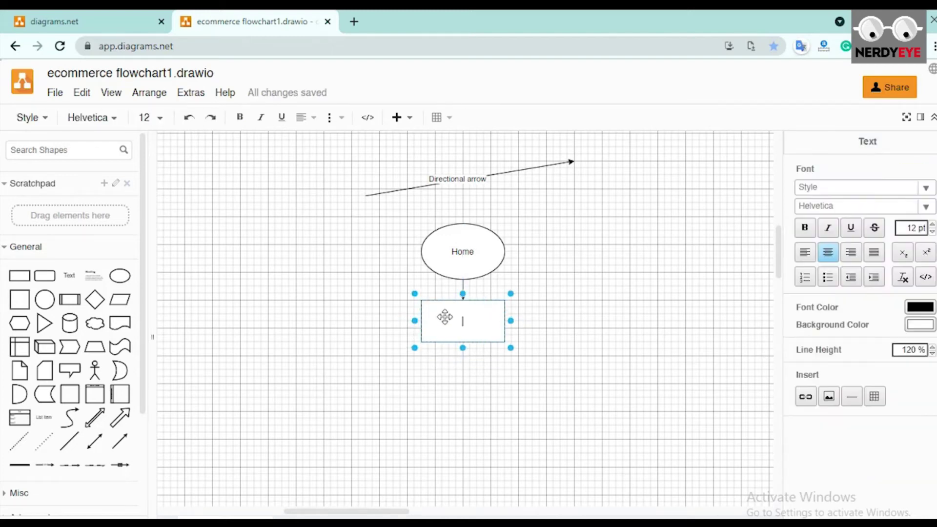
type("All Prod")
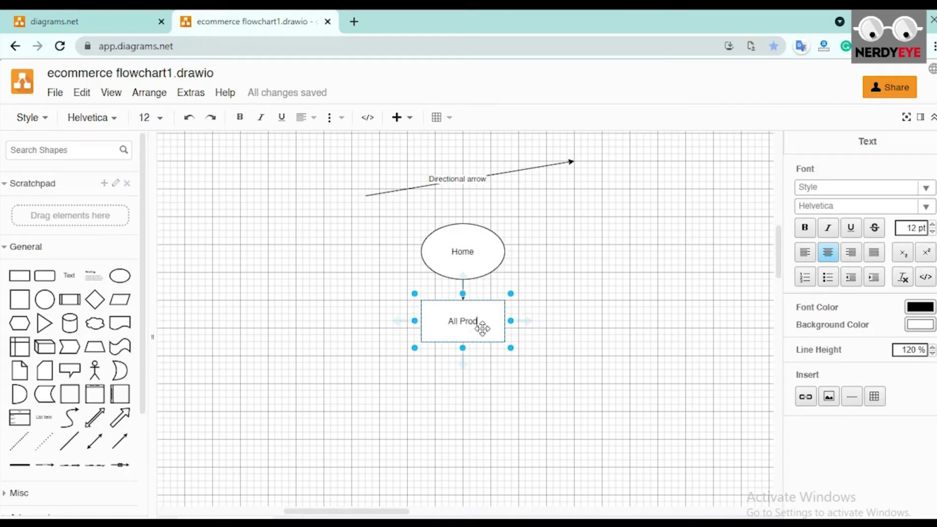
type("uct page")
left_click(581, 353)
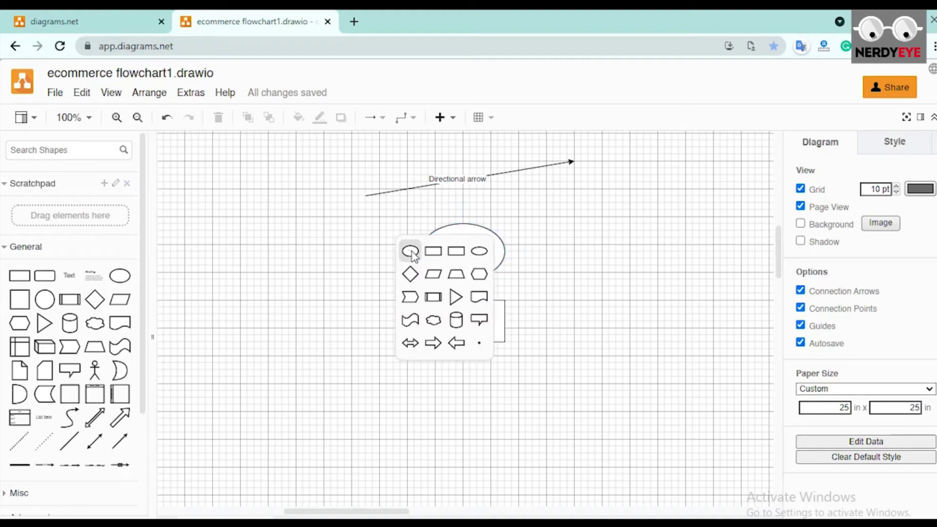
- Add a connected rectangle on the left side of Home, align it beside All Product page and label it "Categories"
left_click(433, 251)
left_click_drag(316, 249, 320, 322)
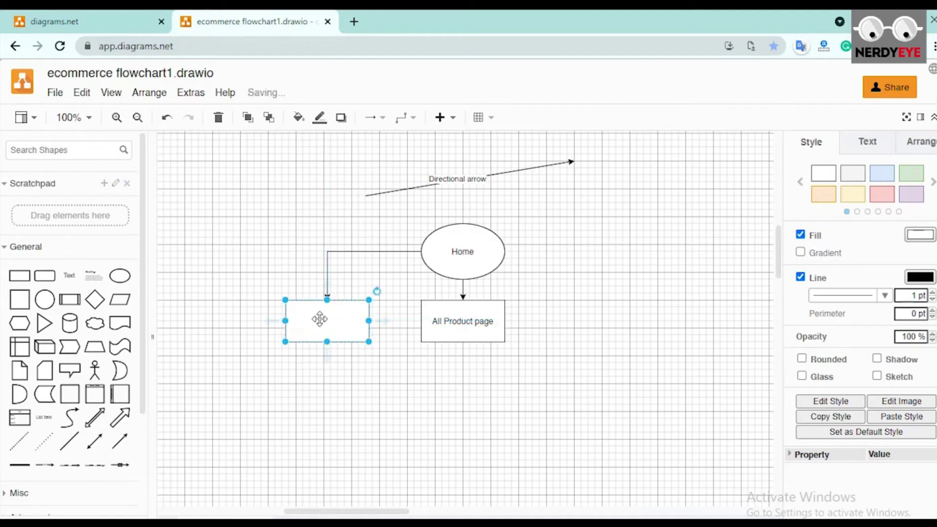
double_click(321, 322)
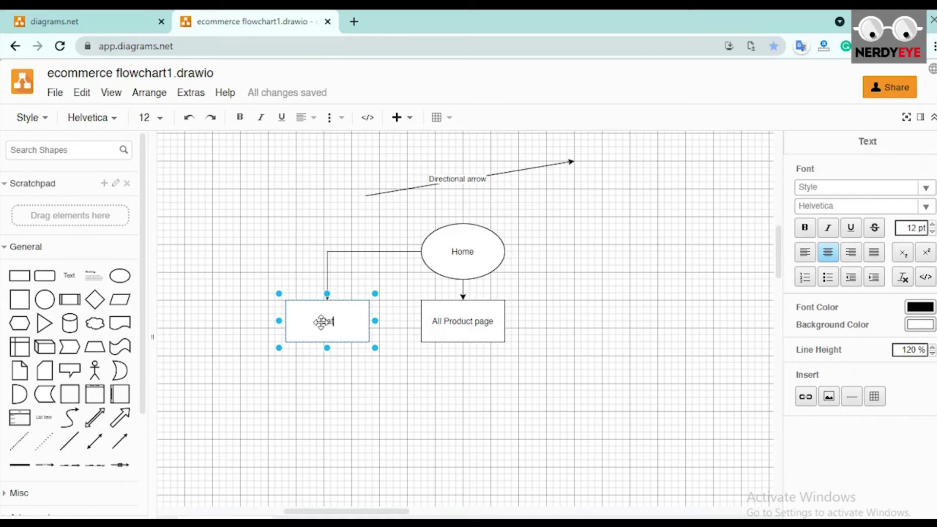
type("Categories")
left_click(429, 405)
left_click(342, 321)
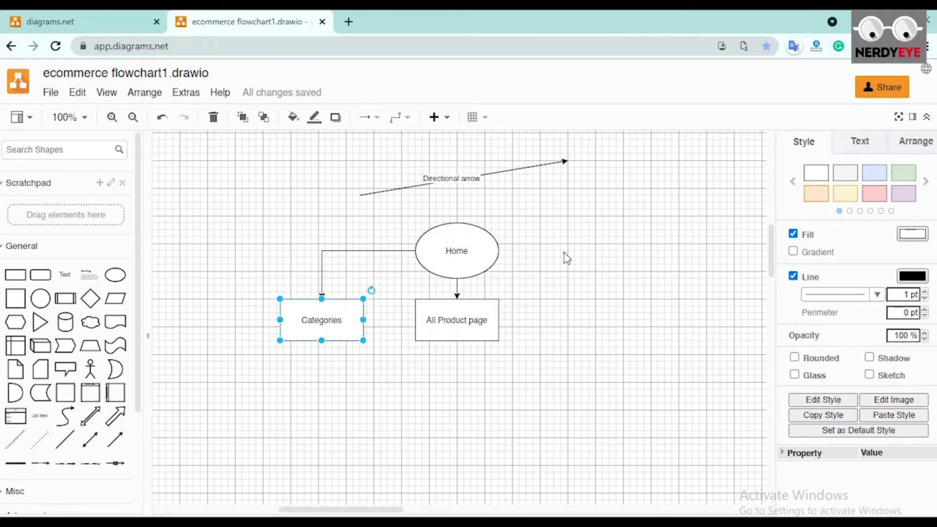
mouse_move(496, 257)
left_click_drag(511, 252, 603, 298)
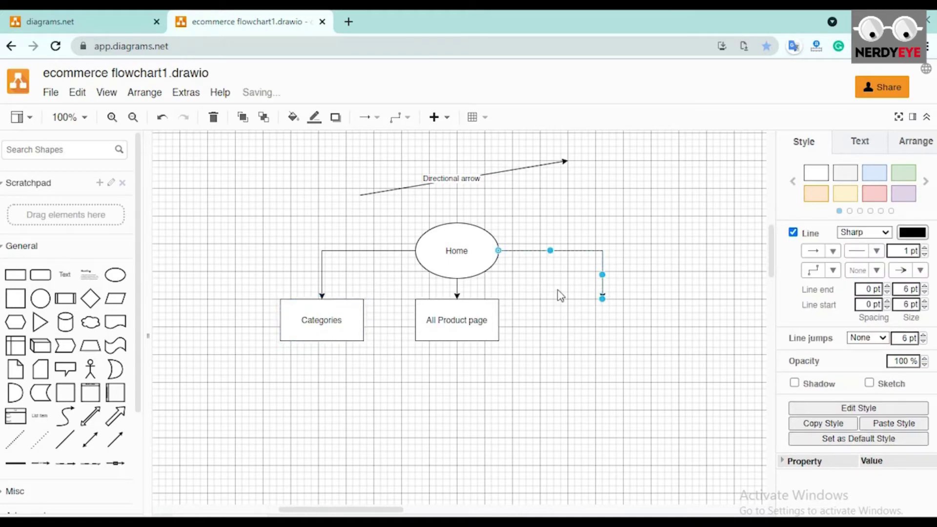
key("ctrl+z")
- Add a connected rectangle on the right side of Home, level with All Product page, and label it "Login or Create account"
mouse_move(508, 255)
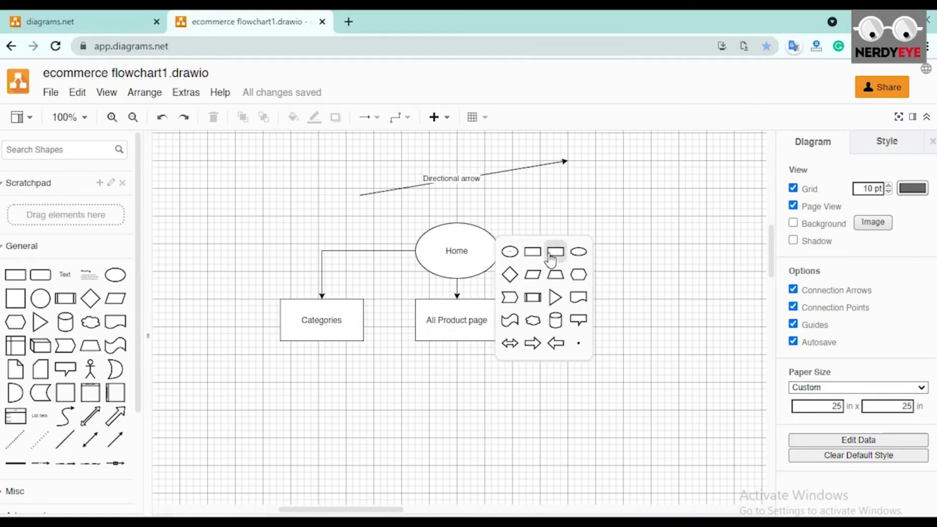
left_click(536, 259)
left_click_drag(610, 257, 603, 317)
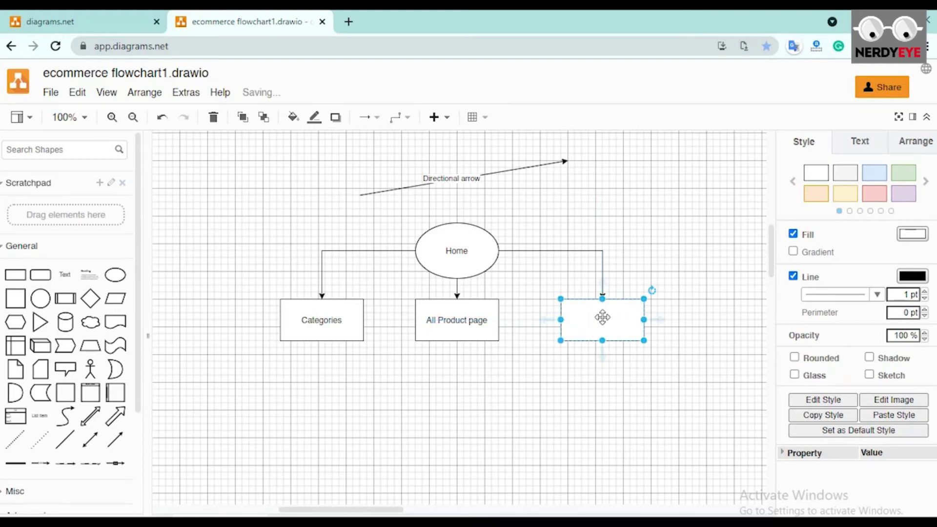
double_click(601, 321)
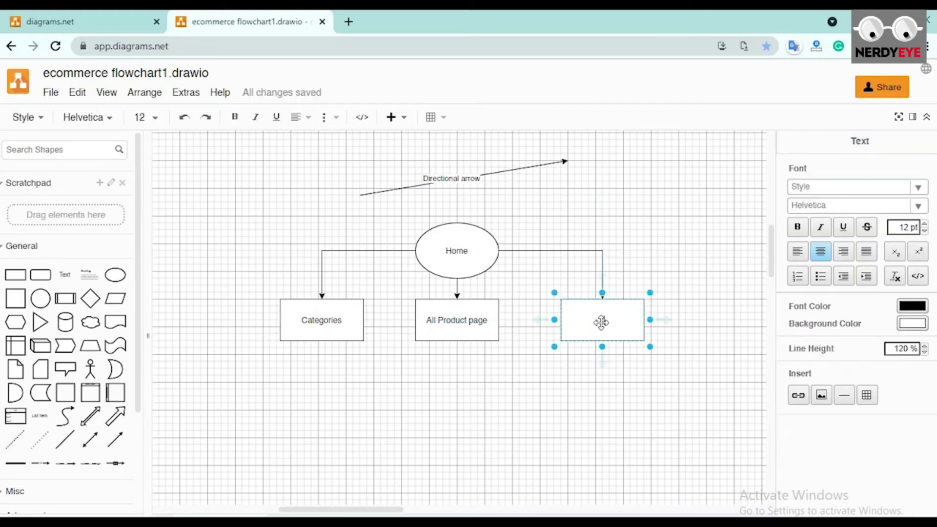
type("Login or Create account")
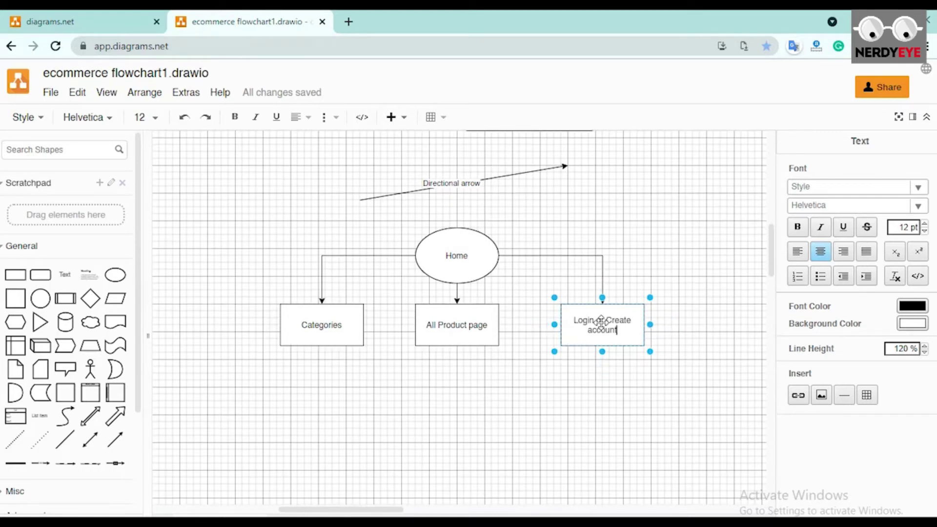
left_click(699, 335)
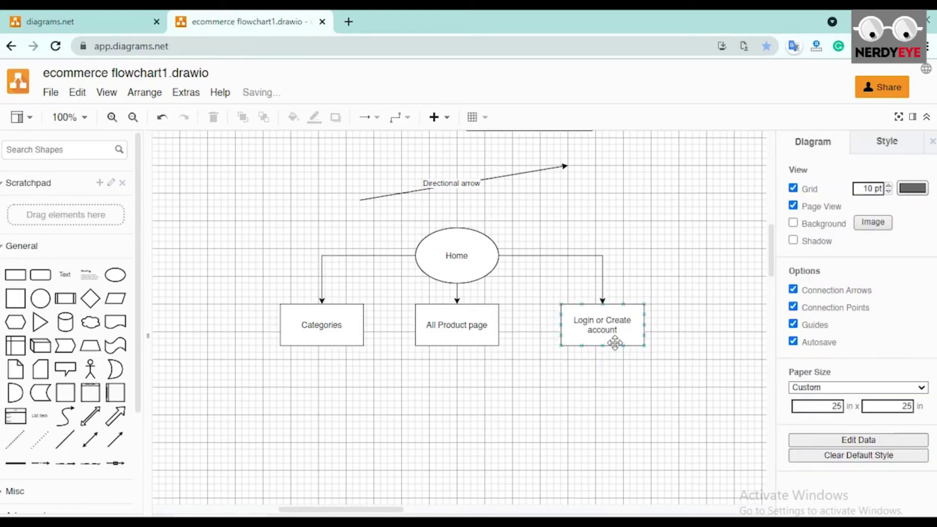
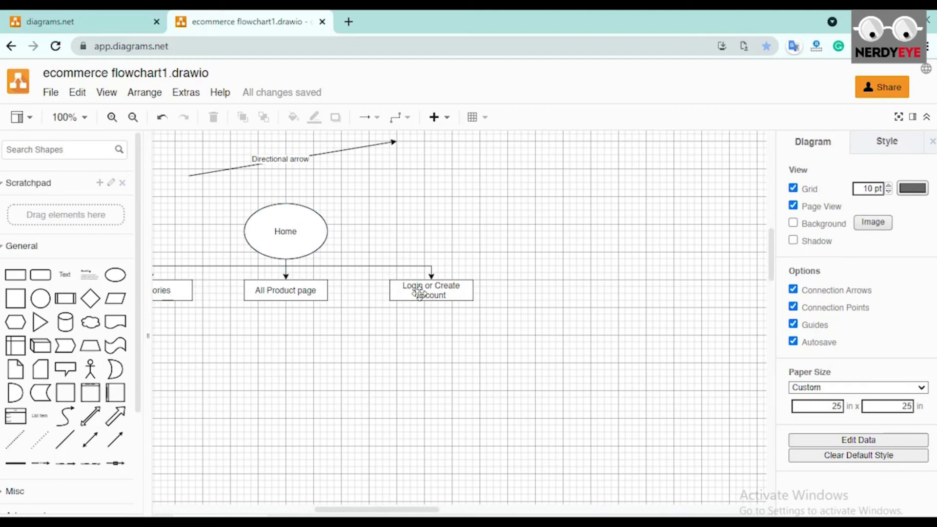
- Add a connected rectangle to the right of the Login or Create account box and route its connector along the shared horizontal line
left_click_drag(327, 233, 535, 278)
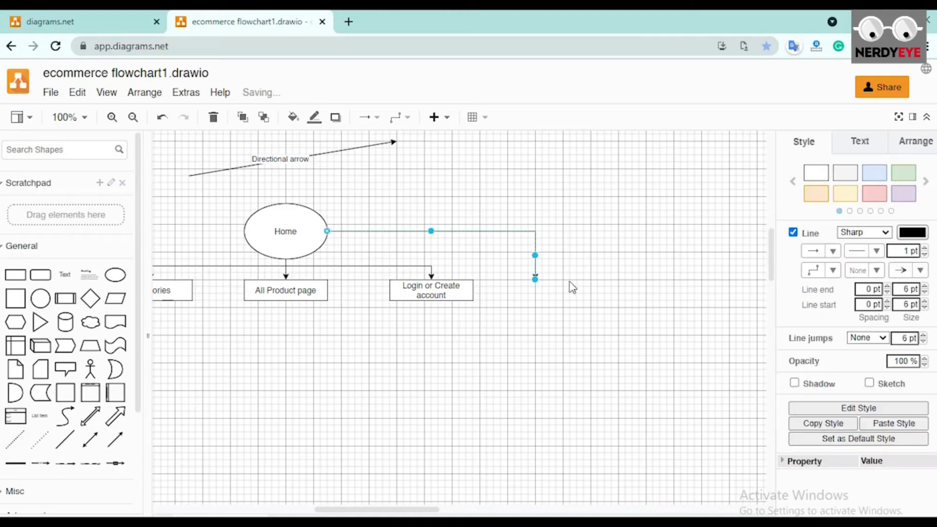
key("ctrl+z")
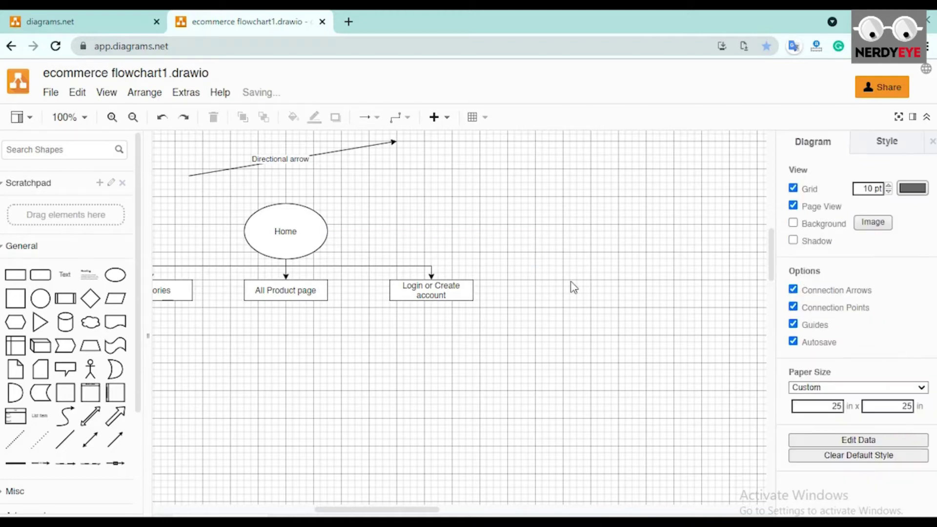
left_click(336, 232)
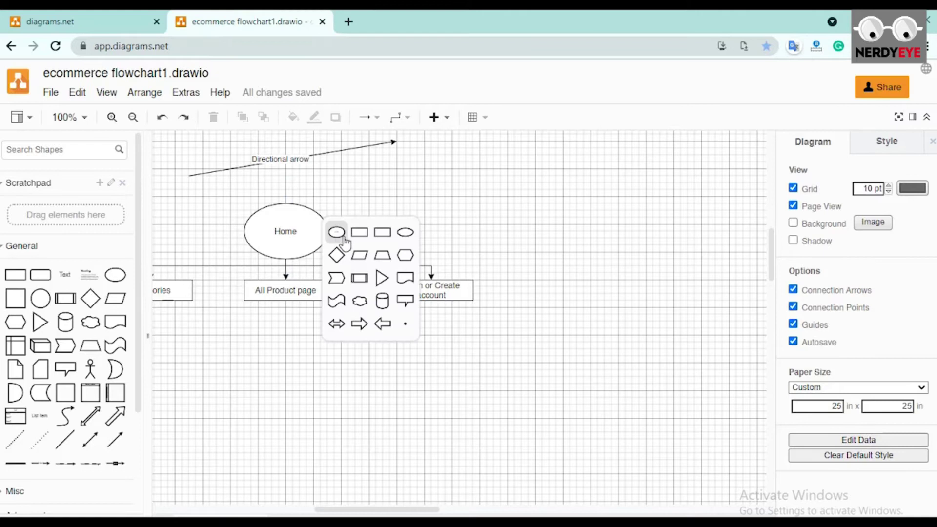
left_click(364, 238)
left_click_drag(416, 231, 552, 303)
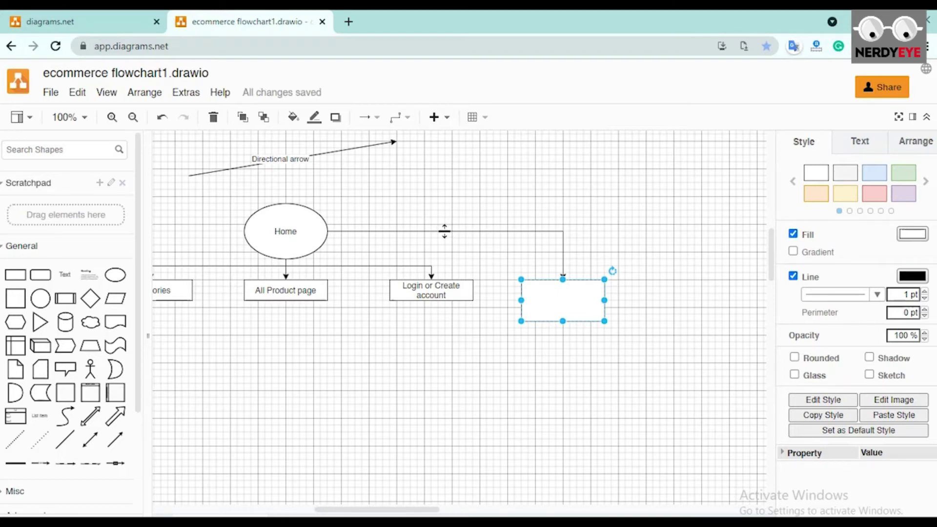
left_click_drag(444, 232, 446, 267)
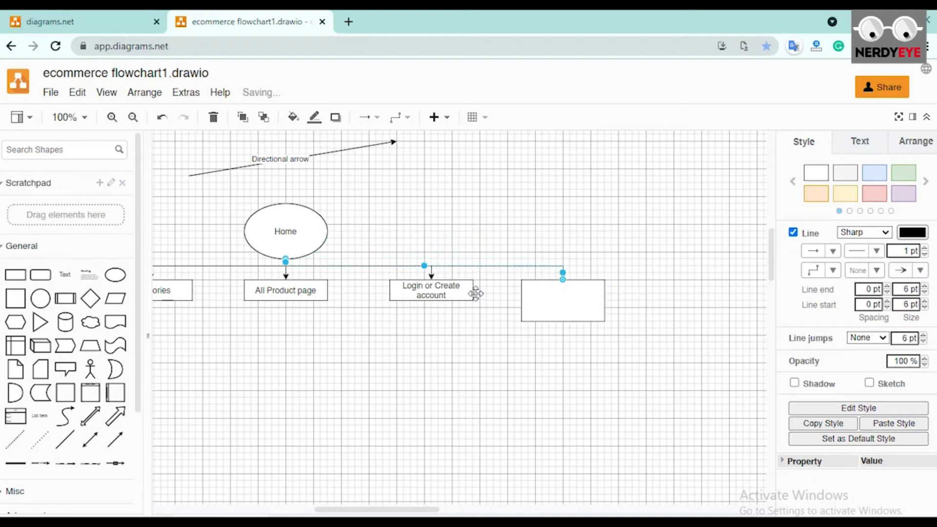
left_click(492, 365)
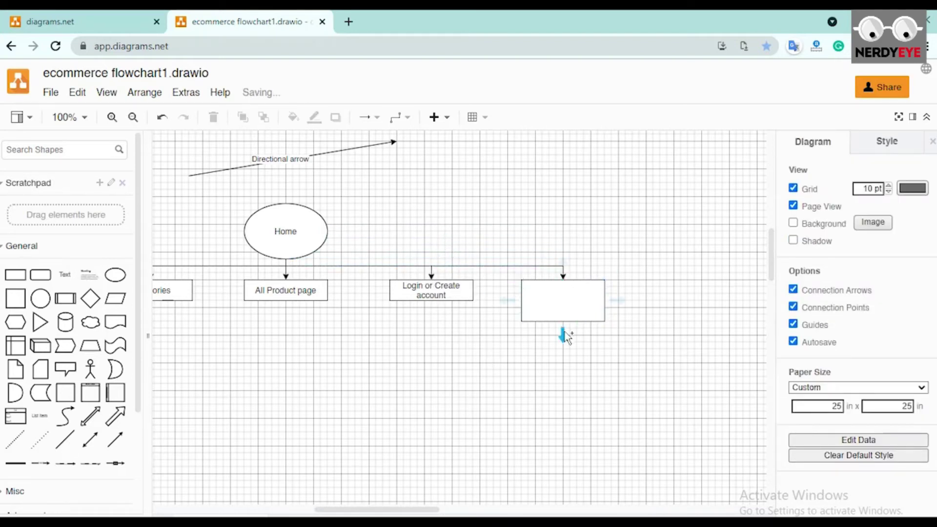
- Reduce the new rectangle's height to match the neighbouring boxes and label it "Search"
left_click(578, 312)
left_click_drag(564, 322, 562, 303)
double_click(560, 291)
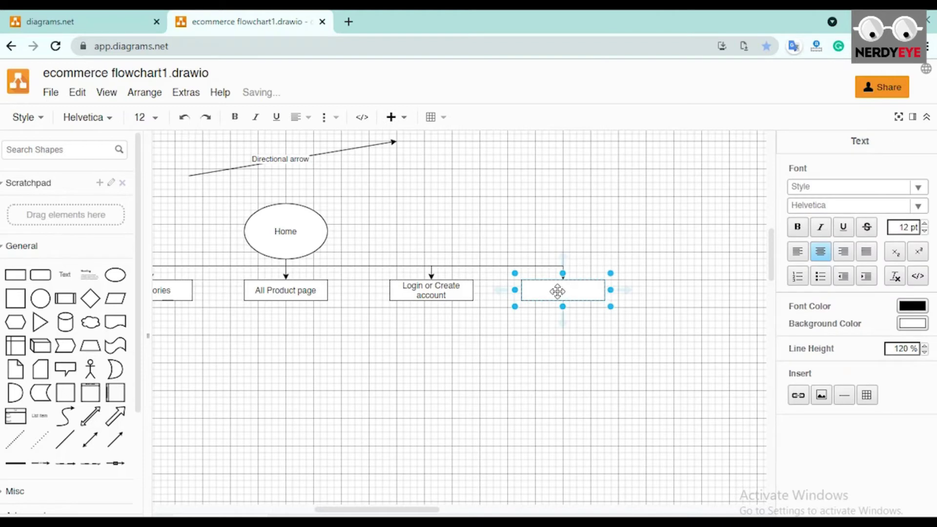
type("Search")
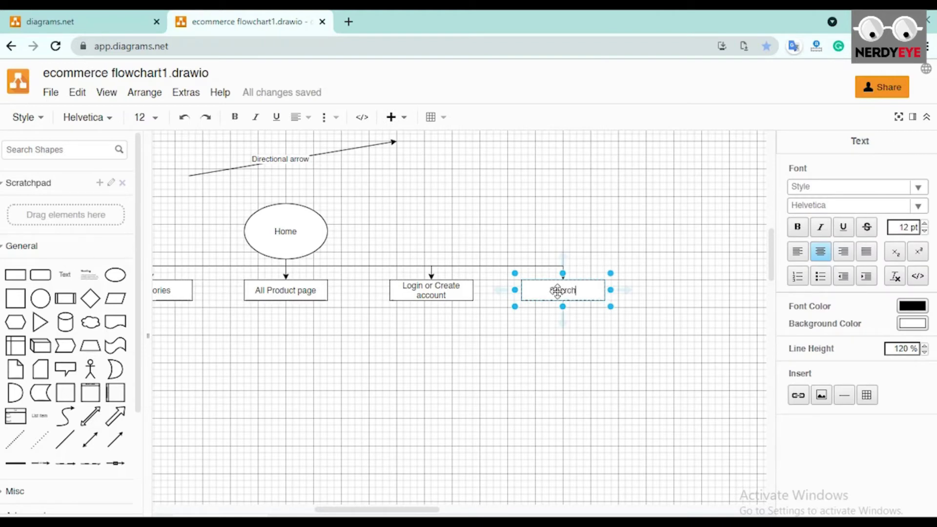
left_click(576, 343)
scroll(578, 345, "left", 5)
scroll(577, 345, "right", 3)
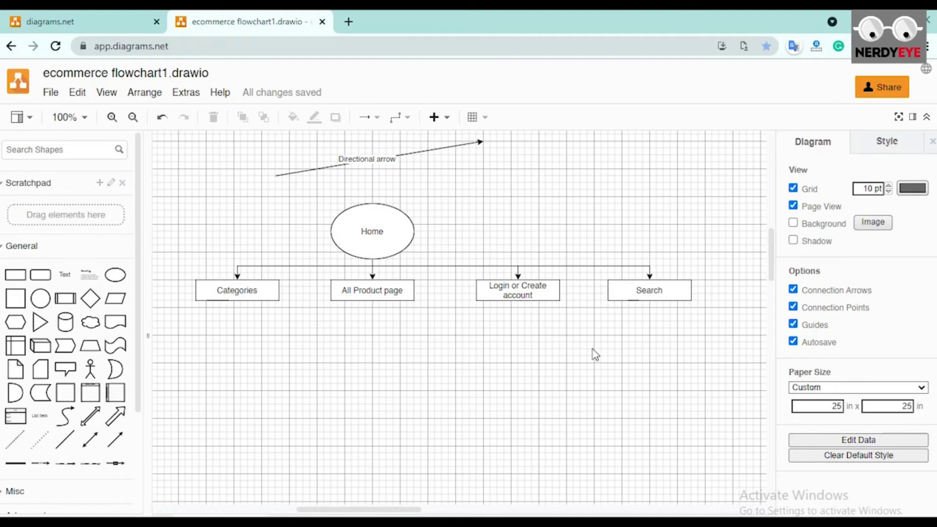
- Undo the Search box's label, resizing, connector routing and placement
key("ctrl+z")
key("ctrl+z")
key("ctrl+z")
key("ctrl+z")
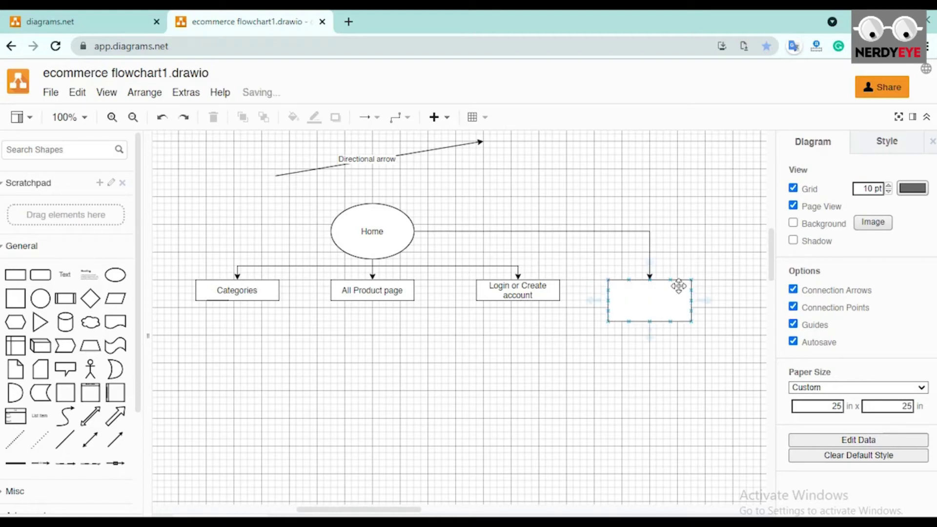
- Select the Home ellipse with its three connected boxes and move them together down and right to about position 490, 590
scroll(624, 326, "left", 4)
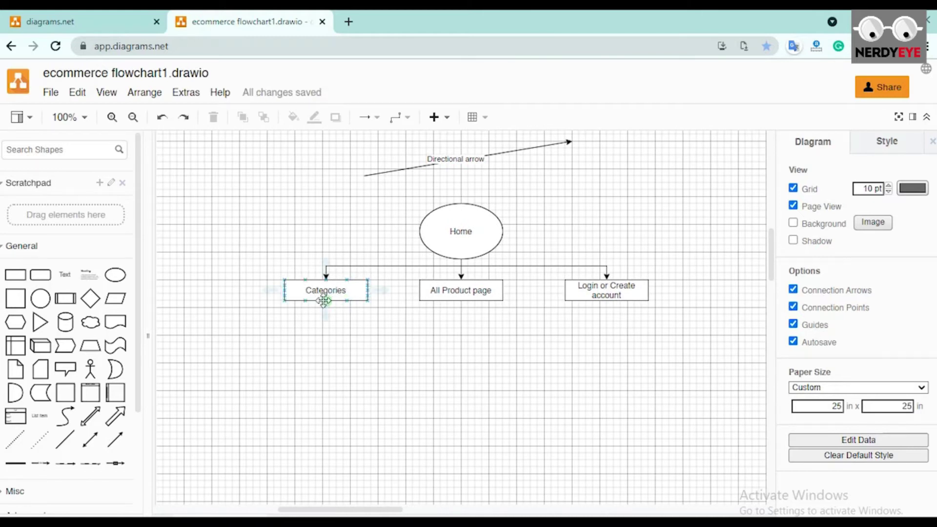
scroll(338, 321, "left", 4)
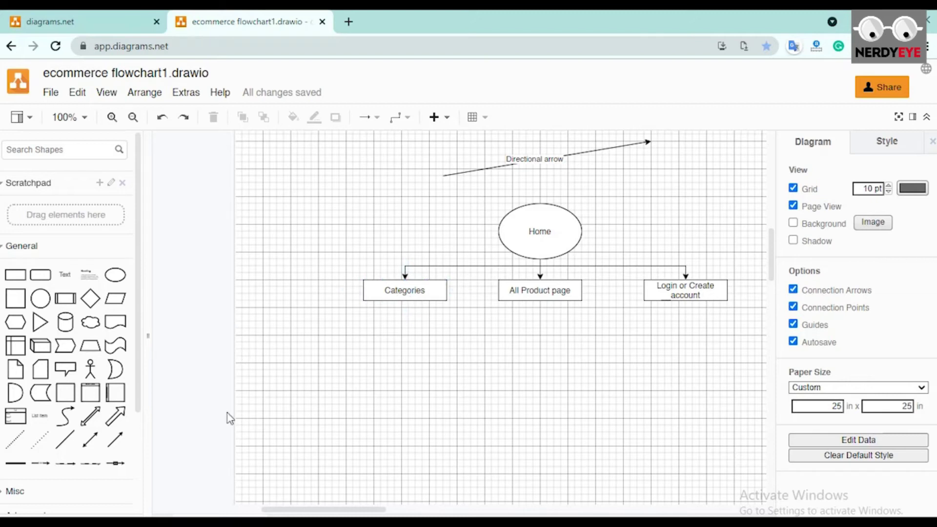
scroll(330, 421, "right", 10)
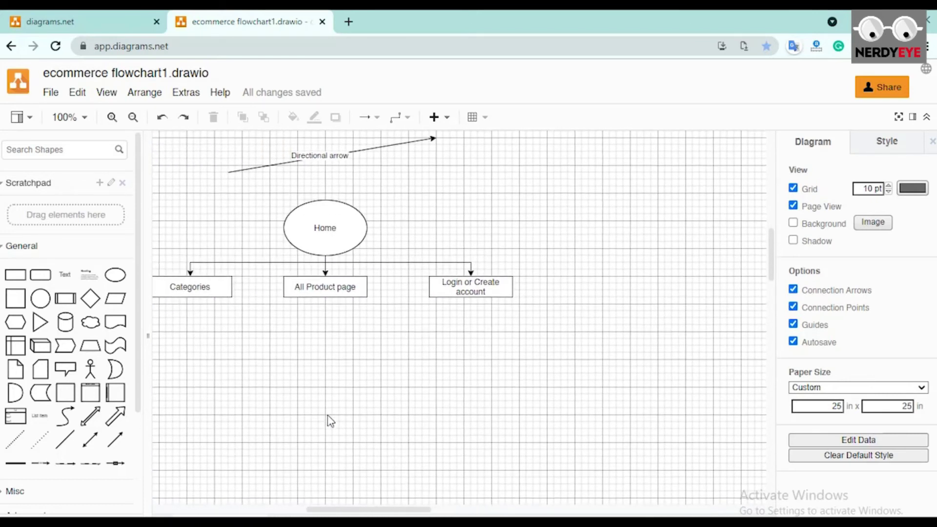
scroll(303, 381, "left", 3)
left_click_drag(195, 200, 614, 336)
left_click_drag(400, 228, 325, 300)
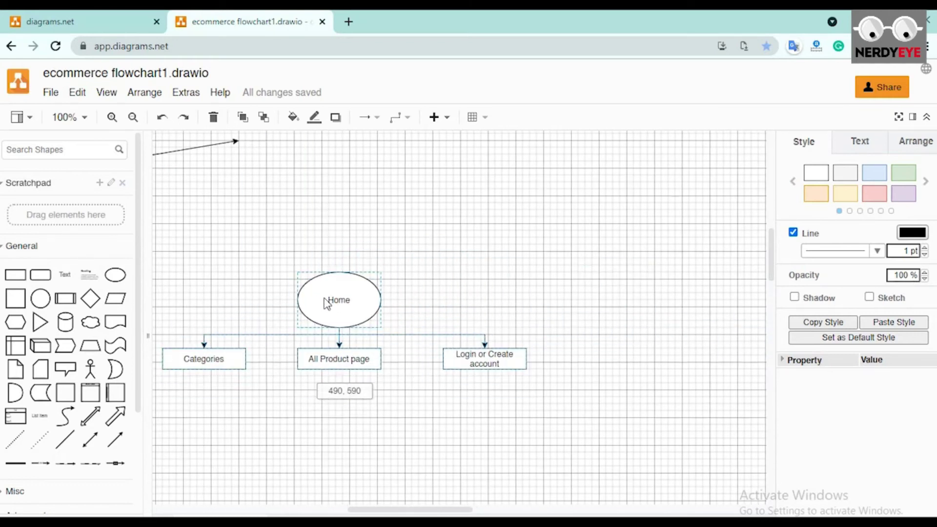
left_click(508, 433)
scroll(508, 433, "left", 2)
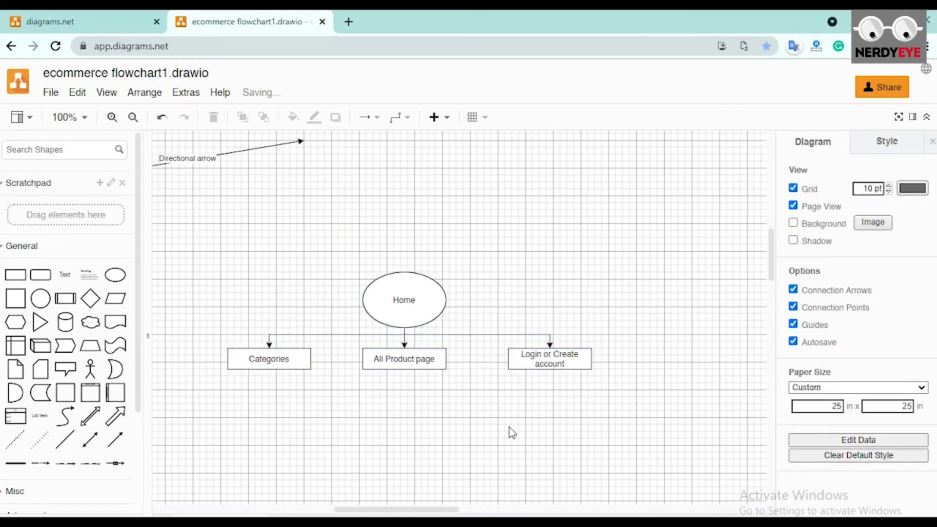
- With the canvas zoomed out to 50%, move the Home ellipse and its three connected boxes together further right and slightly down the page
left_click(84, 120)
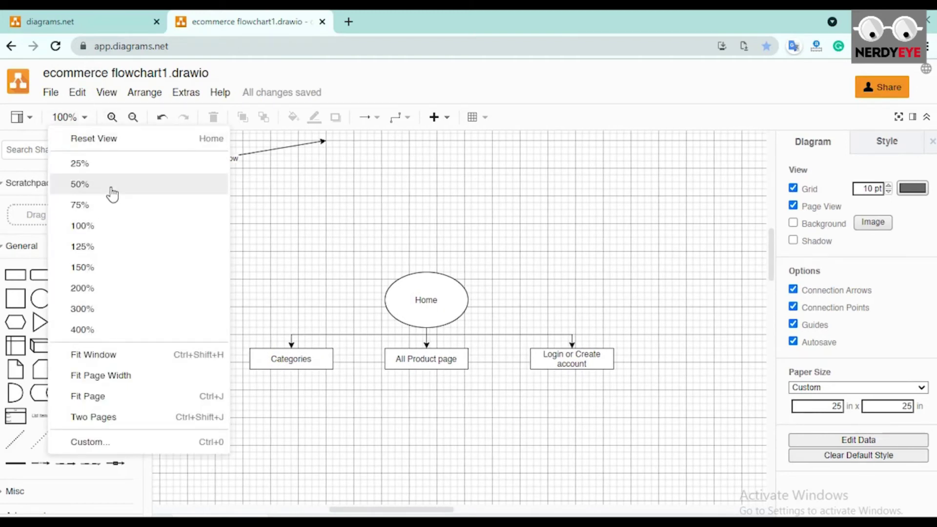
left_click(112, 194)
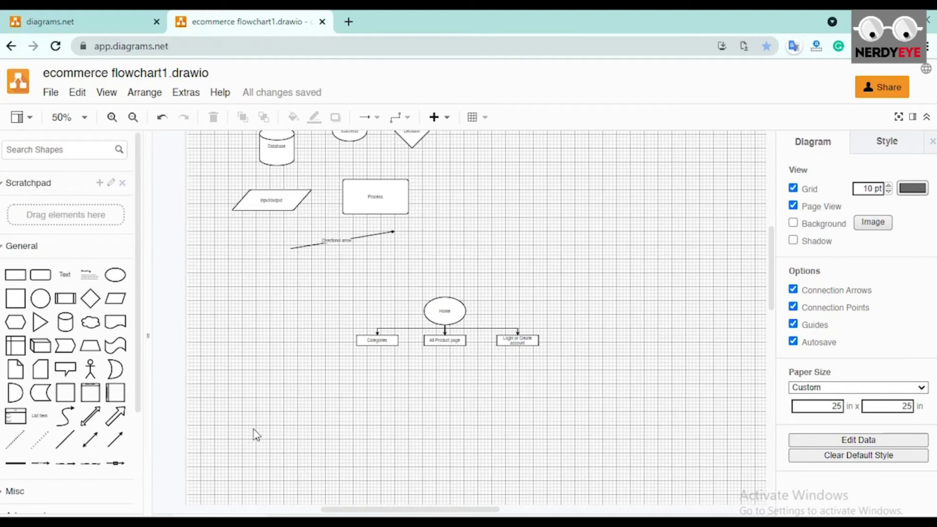
left_click_drag(346, 285, 569, 386)
left_click_drag(449, 312, 497, 312)
left_click(497, 312)
scroll(684, 408, "right", 7)
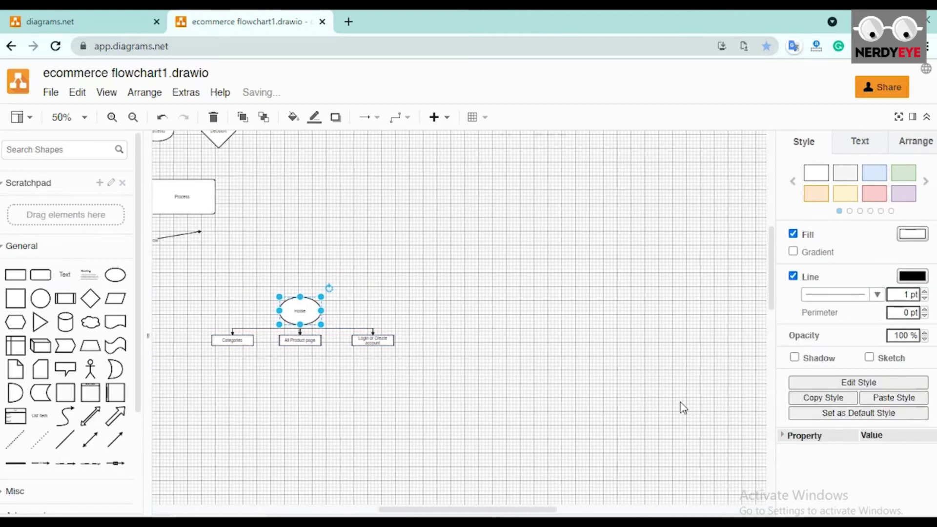
scroll(683, 408, "left", 5)
scroll(684, 408, "left", 4)
scroll(680, 408, "right", 2)
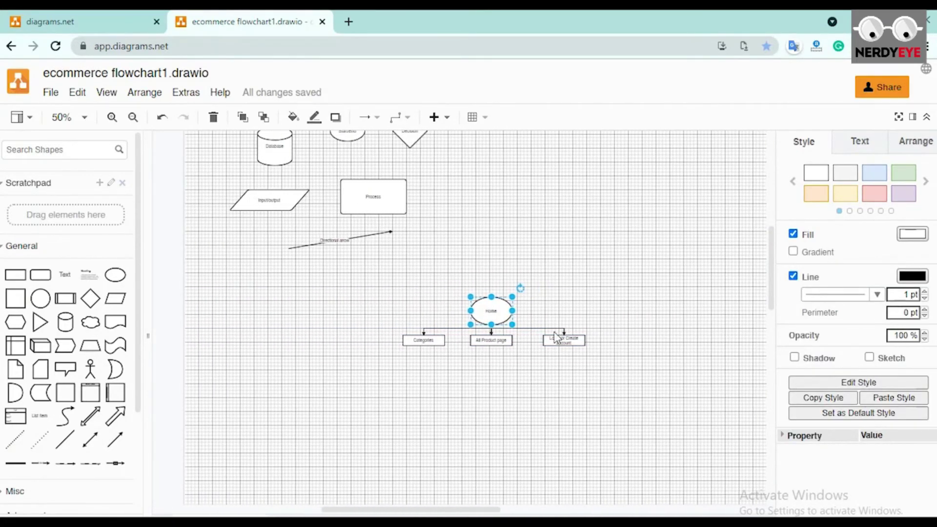
left_click(445, 311)
left_click_drag(377, 269, 629, 400)
left_click_drag(503, 323, 588, 343)
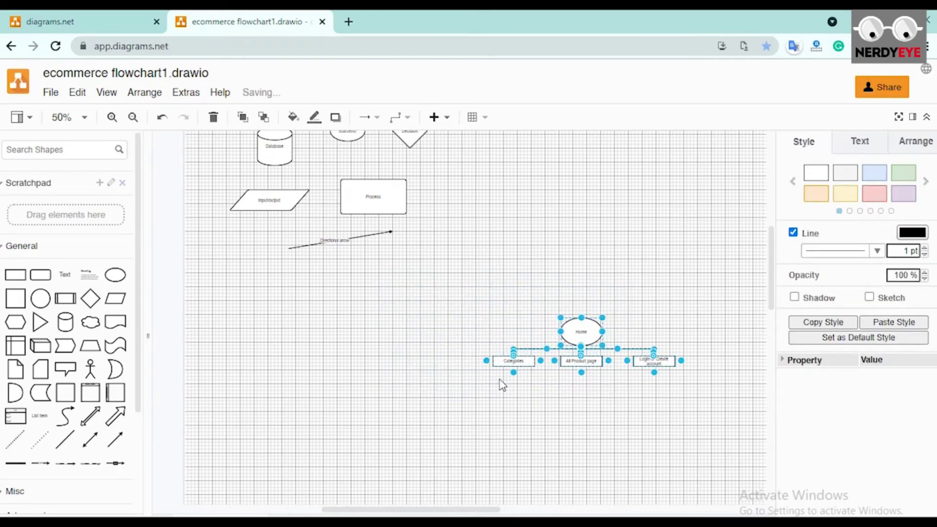
- Check the moved Home group's placement on the page, return the canvas to 100% zoom and examine the free space around the Categories box
scroll(500, 383, "right", 4)
scroll(503, 385, "right", 4)
scroll(502, 385, "left", 7)
scroll(503, 385, "left", 3)
scroll(503, 386, "right", 4)
scroll(502, 385, "down", 2)
key("ctrl+plus")
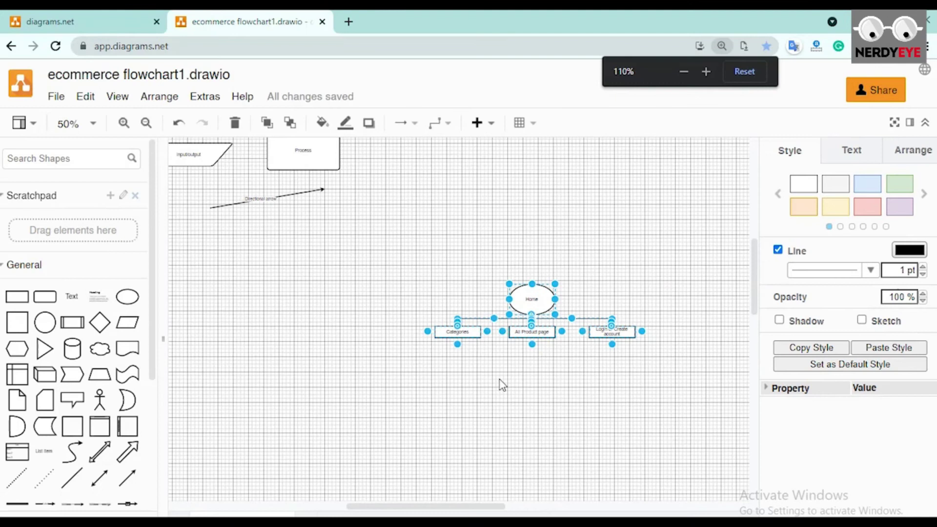
key("ctrl+minus")
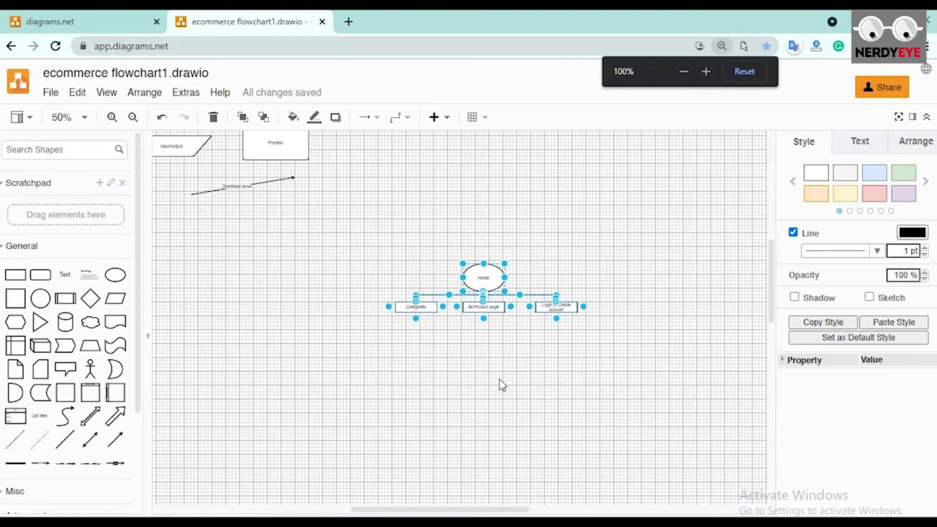
left_click(83, 117)
left_click(103, 229)
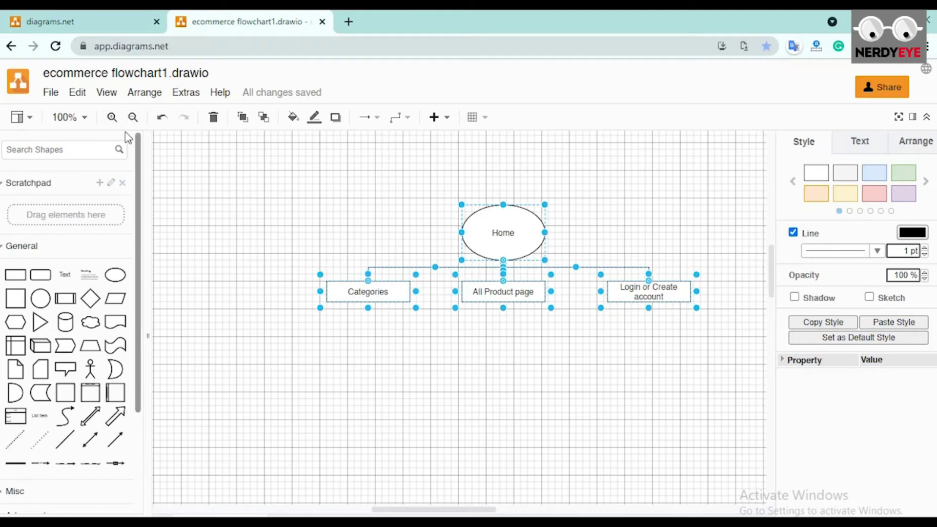
left_click(133, 118)
left_click(112, 118)
left_click(132, 118)
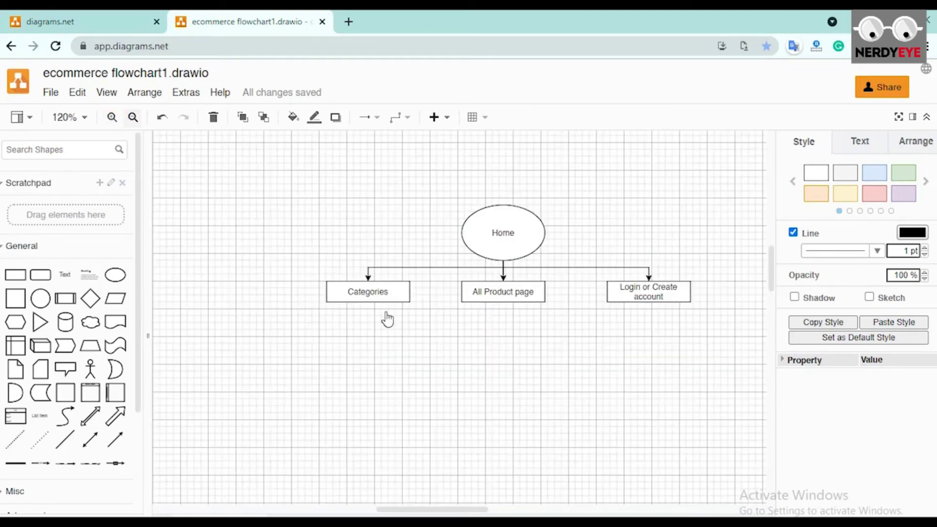
left_click(424, 350)
scroll(424, 350, "right", 1)
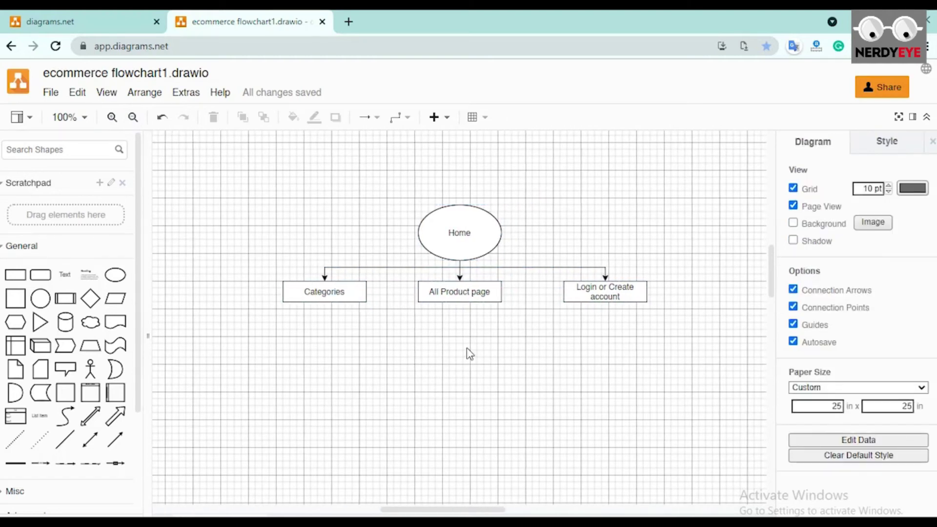
scroll(466, 348, "left", 3)
left_click(478, 302)
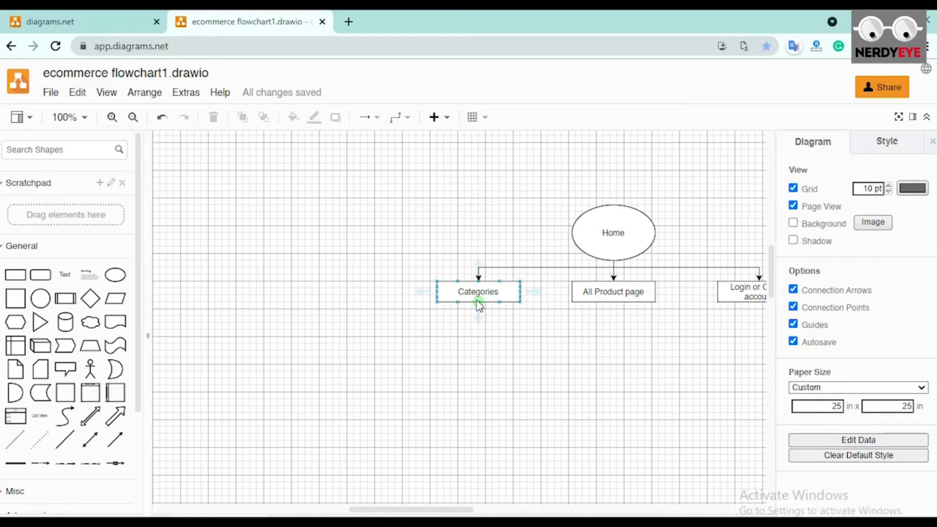
left_click(480, 304)
left_click(479, 315)
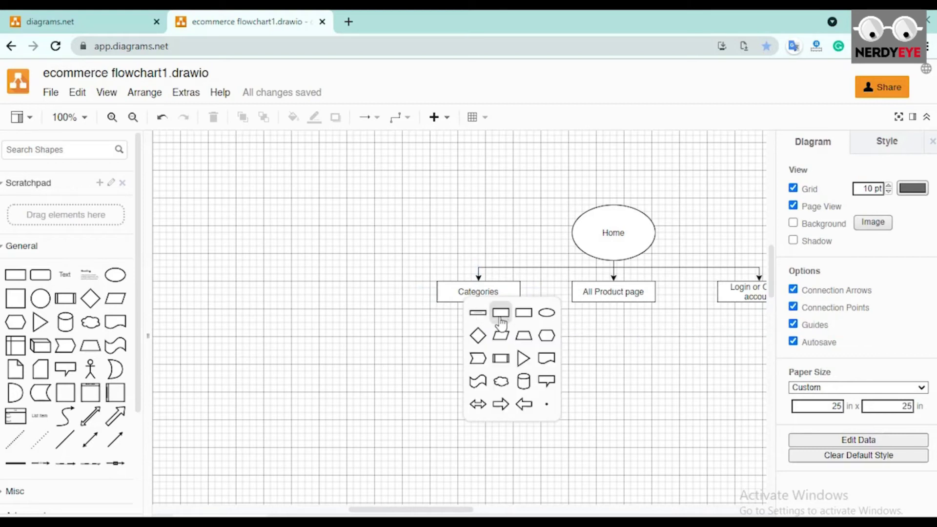
left_click(501, 315)
left_click_drag(478, 388, 478, 363)
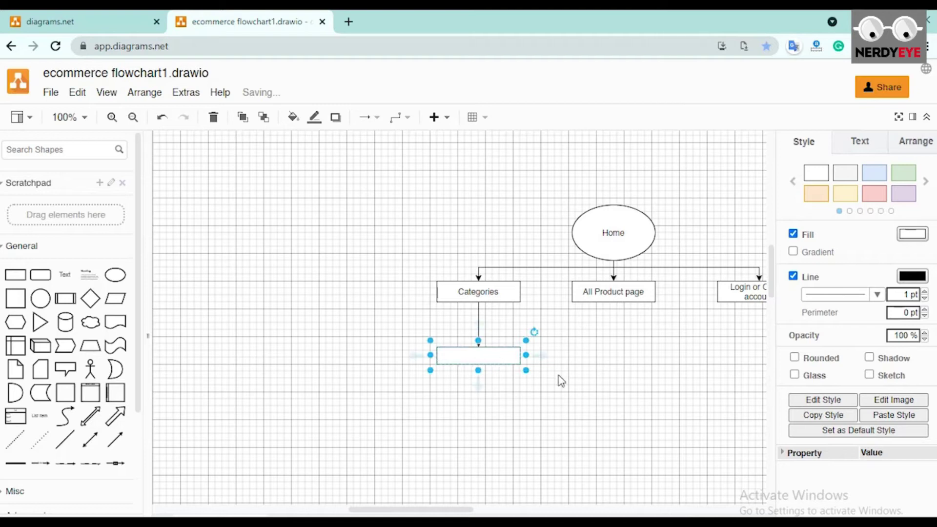
key("ctrl+z")
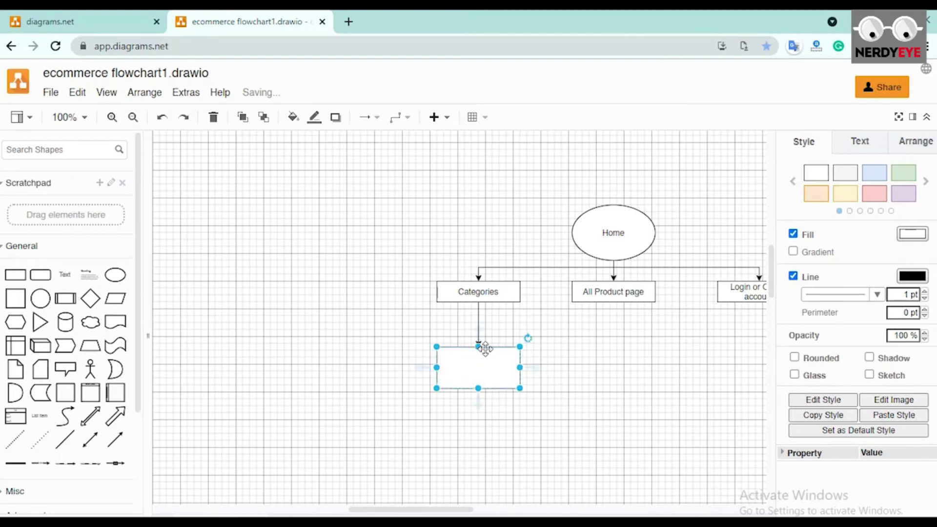
key("ctrl+z")
left_click(463, 292)
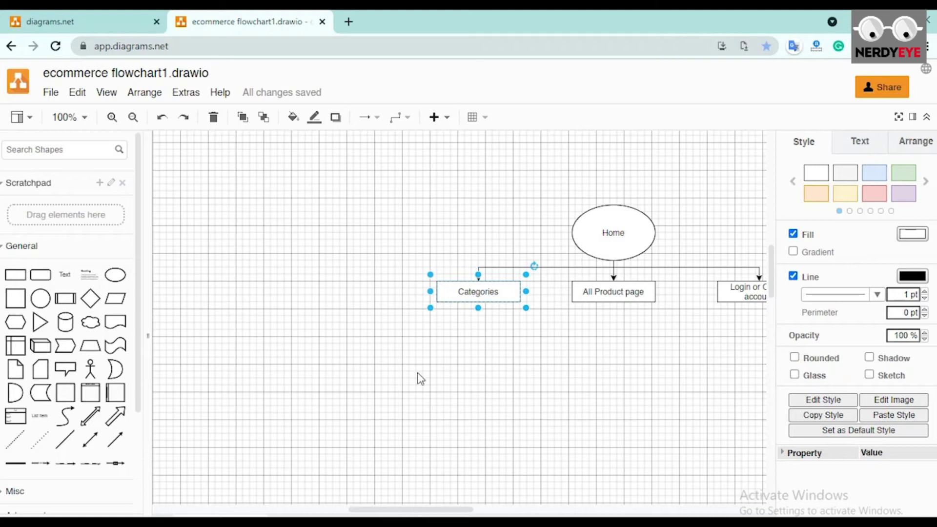
left_click_drag(486, 293, 493, 352)
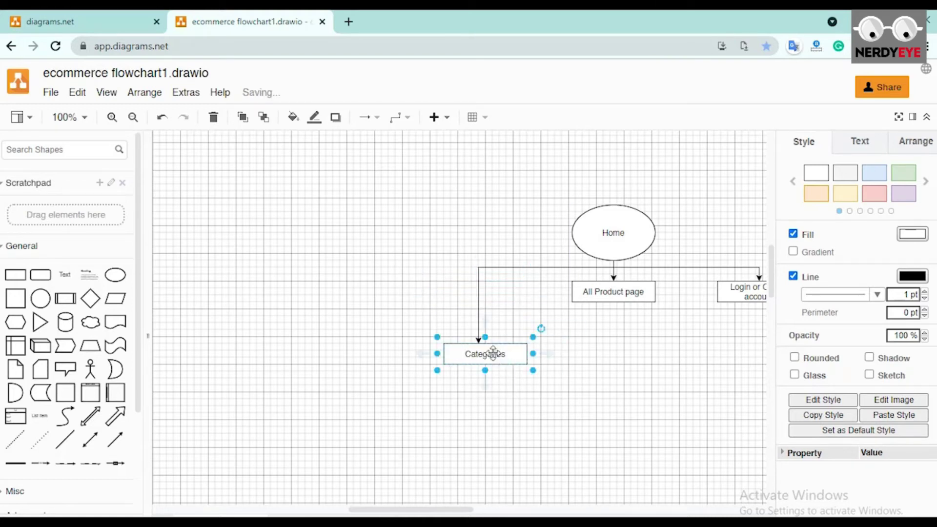
key("ctrl+z")
- Place a copy of the Categories box directly below the original and label the copy "Shoes"
left_click(445, 284)
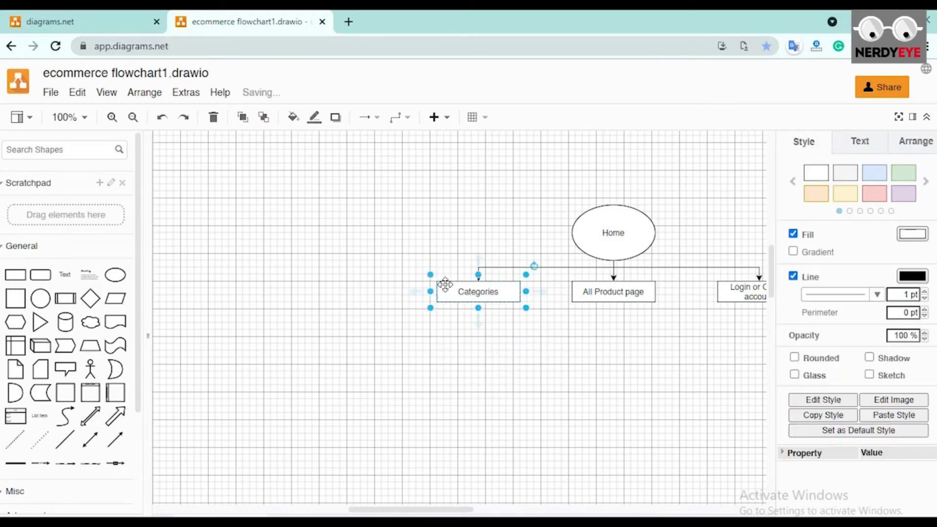
left_click_drag(480, 296, 481, 331)
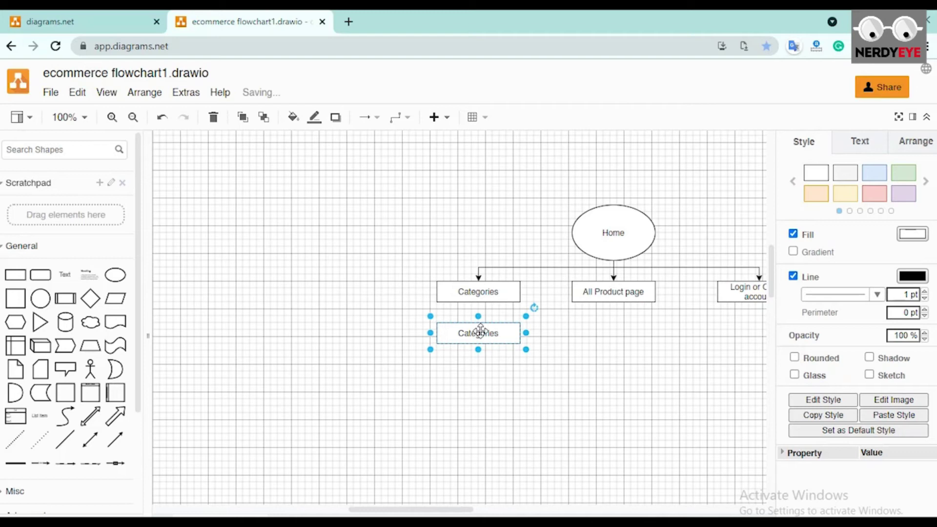
double_click(482, 332)
key("BackSpace")
type("Shoes")
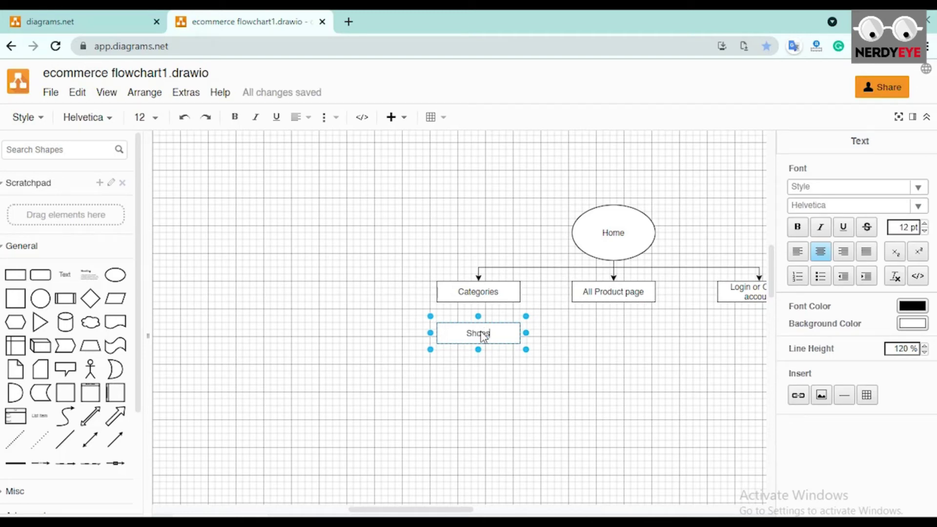
left_click(488, 368)
left_click(480, 334)
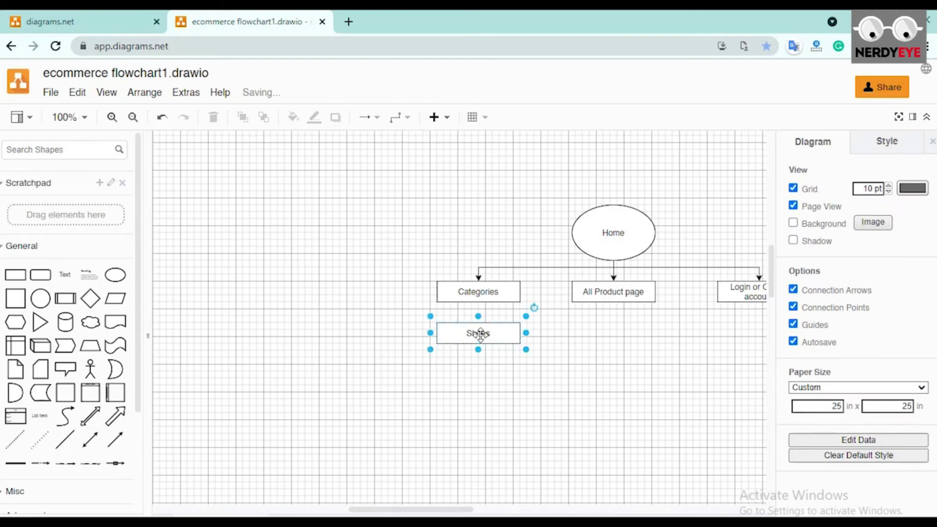
left_click(471, 370)
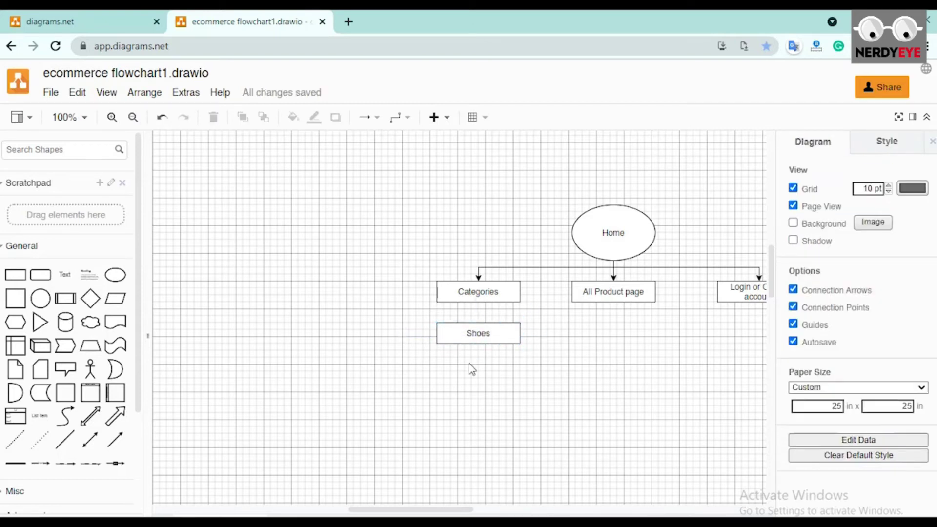
- Place a copy of the Shoes box to its left at the same height and label it "Bags"
left_click(486, 341)
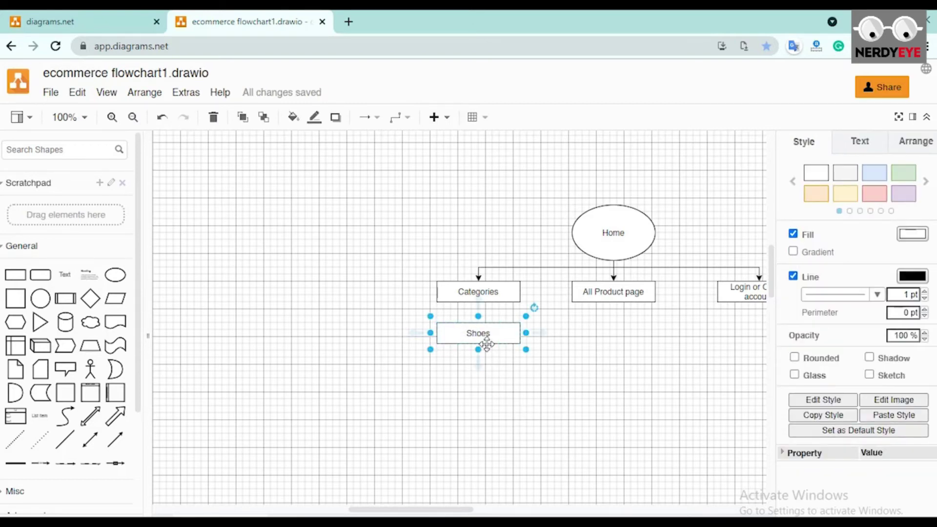
left_click_drag(494, 343, 388, 345)
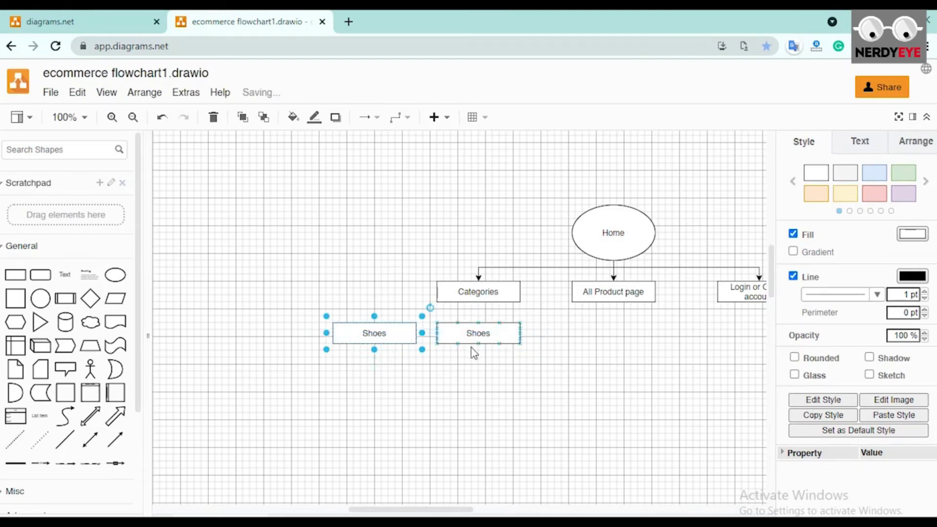
double_click(376, 335)
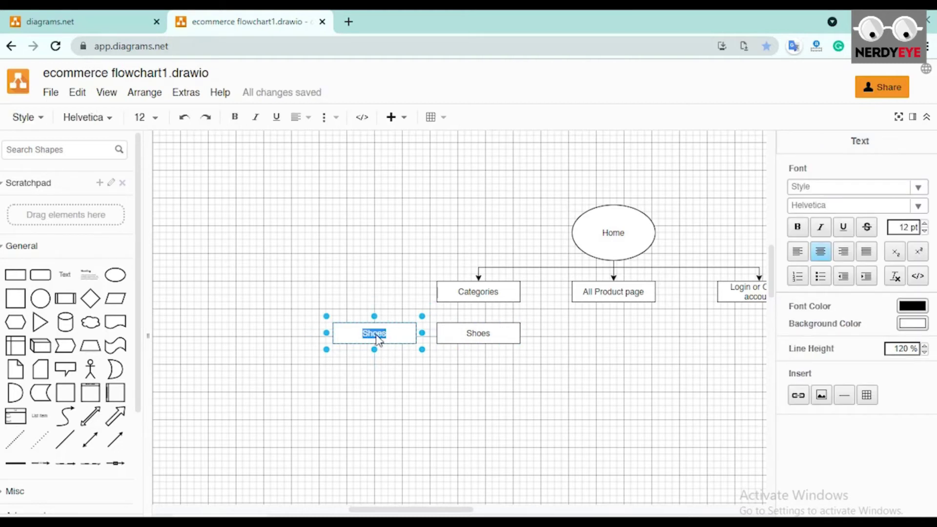
type("B")
left_click(403, 405)
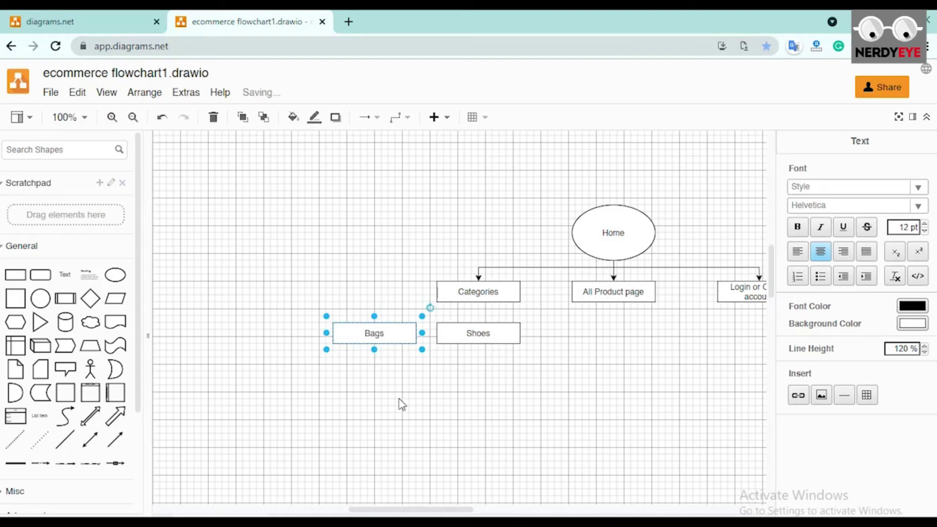
- Place another copy of the Shoes box to its right at the same height and label it "accessories"
left_click(464, 333)
left_click_drag(478, 334, 578, 341)
double_click(579, 338)
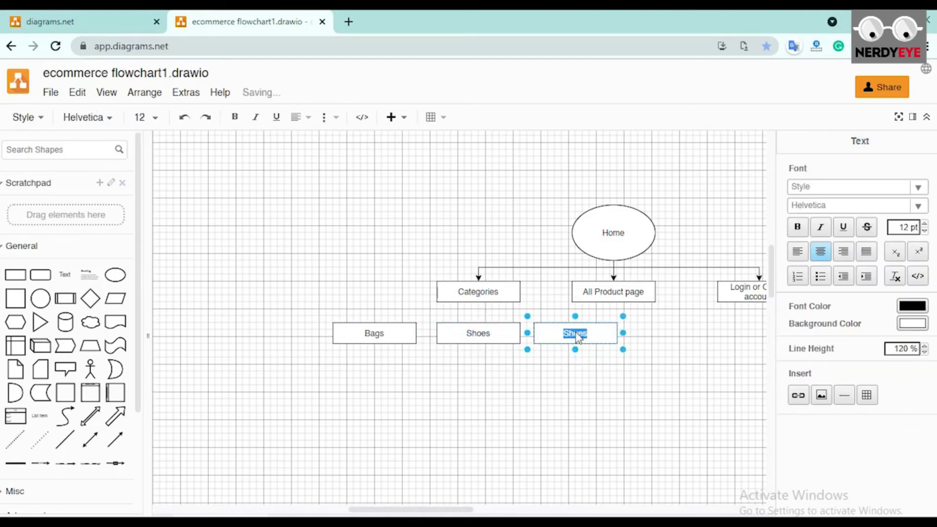
type("accessories")
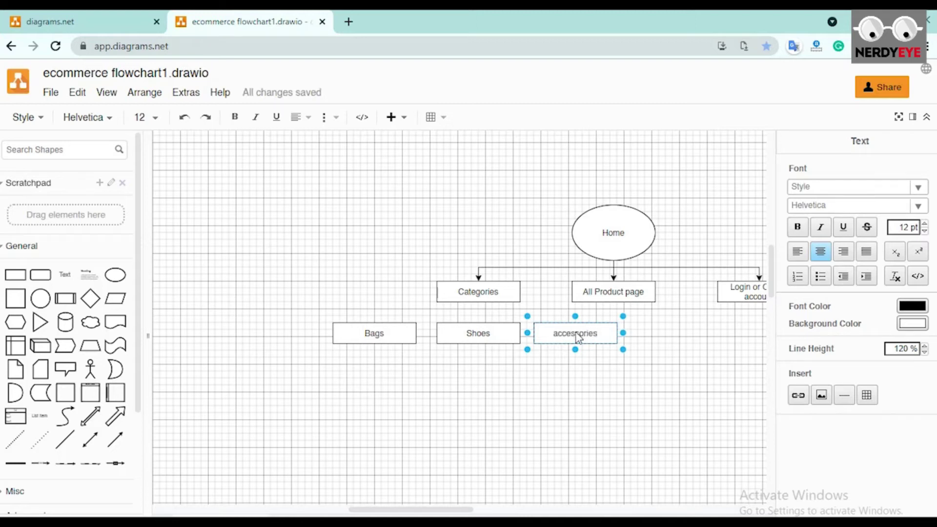
left_click(562, 373)
- Swap the Shoes and Bags boxes so Shoes sits leftmost and Bags sits below Categories, with a gap between them
left_click(393, 345)
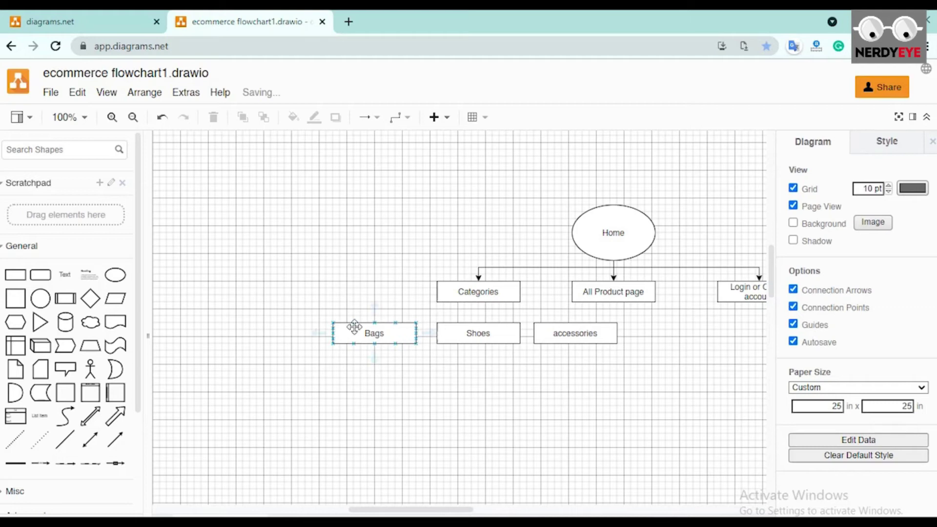
left_click_drag(368, 338, 547, 406)
left_click_drag(476, 334, 346, 337)
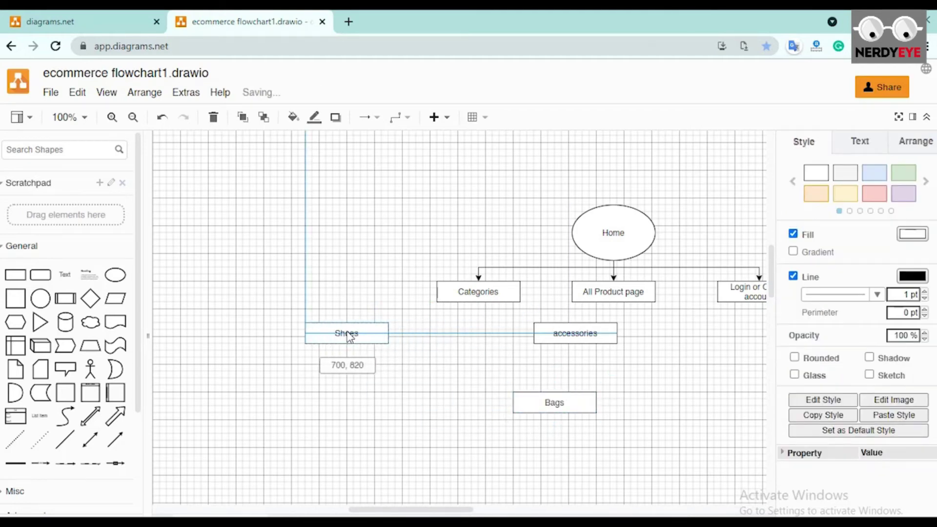
left_click_drag(566, 398, 483, 340)
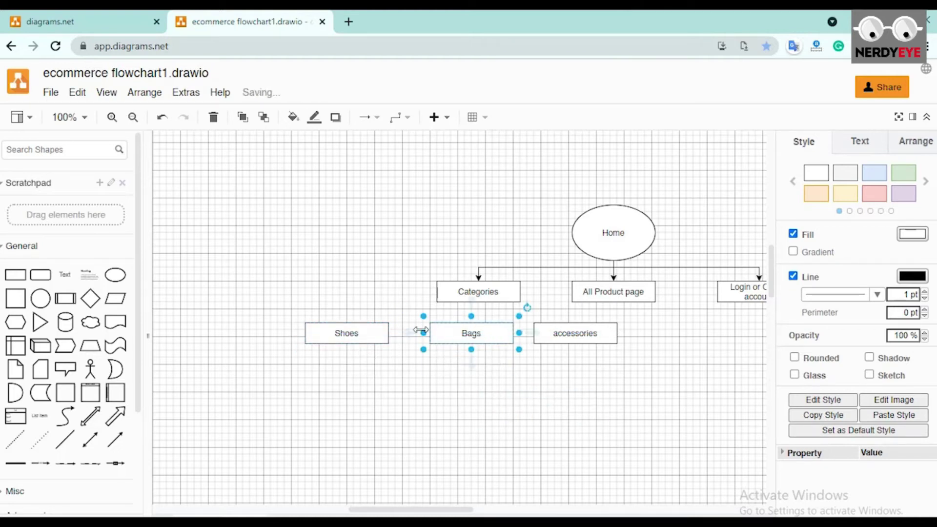
left_click_drag(346, 334, 363, 336)
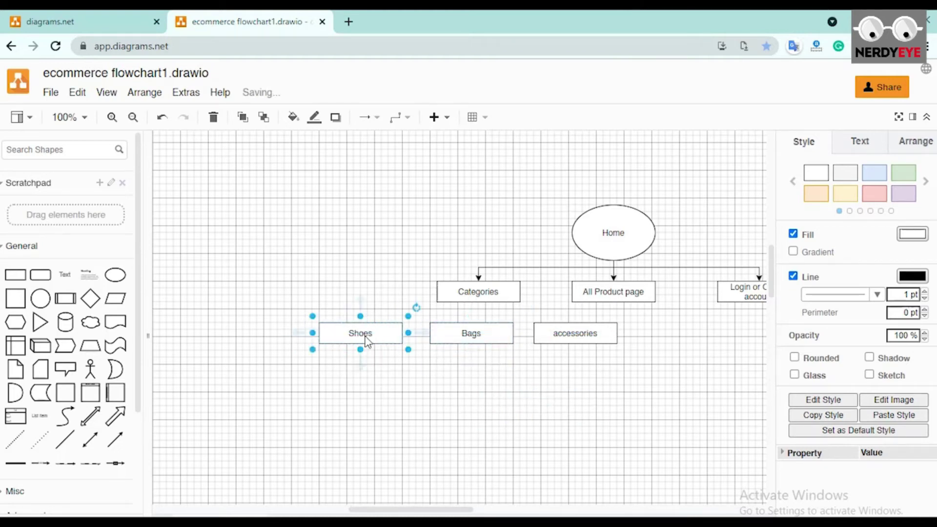
left_click(497, 417)
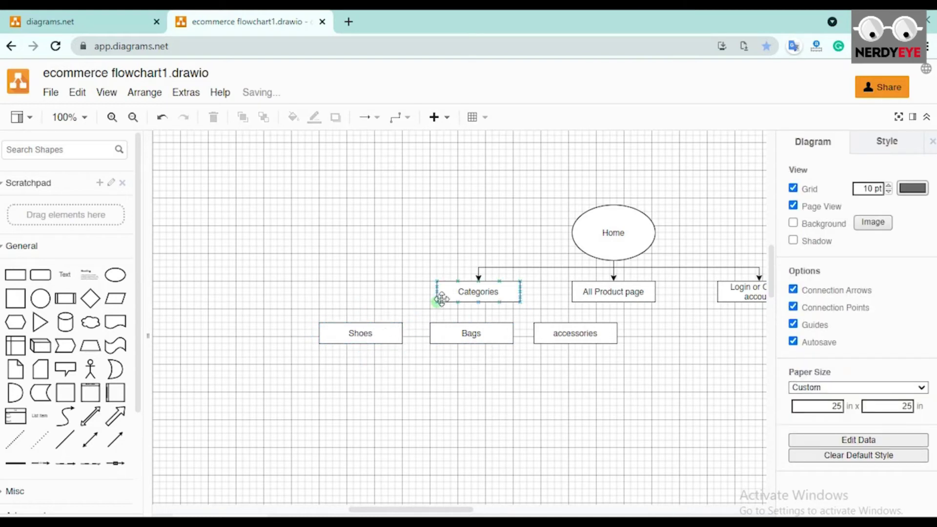
- Connect the Categories box to the top of the Shoes box and route the connector from beneath Categories along a horizontal line
mouse_move(432, 296)
left_click_drag(428, 295, 358, 317)
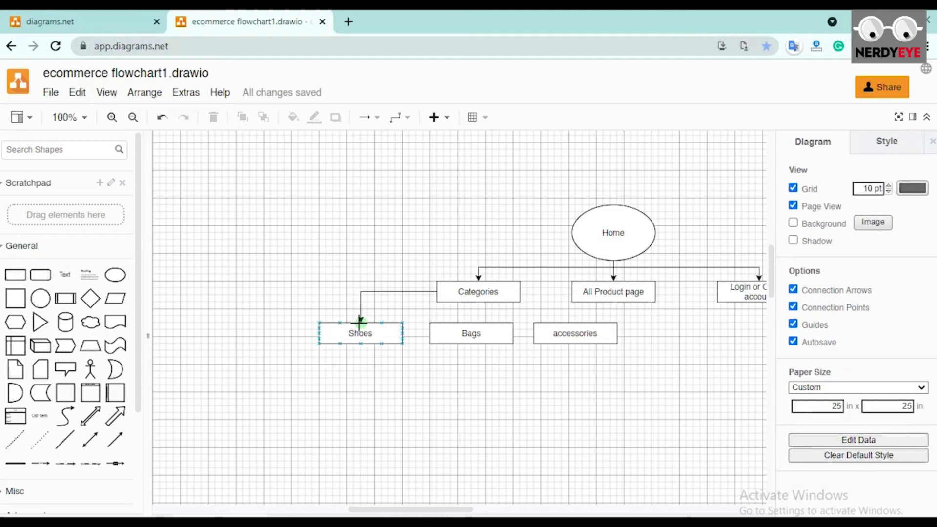
left_click_drag(359, 322, 360, 322)
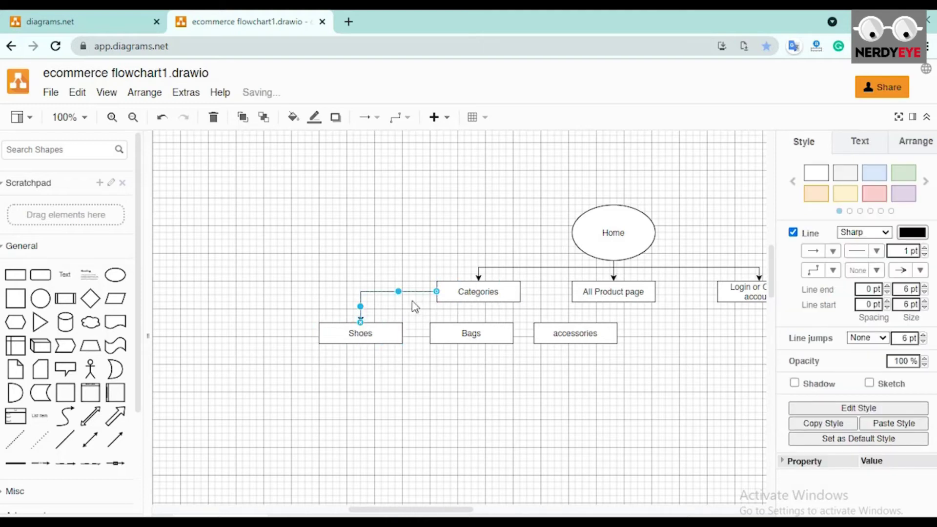
left_click_drag(402, 291, 416, 310)
left_click(419, 366)
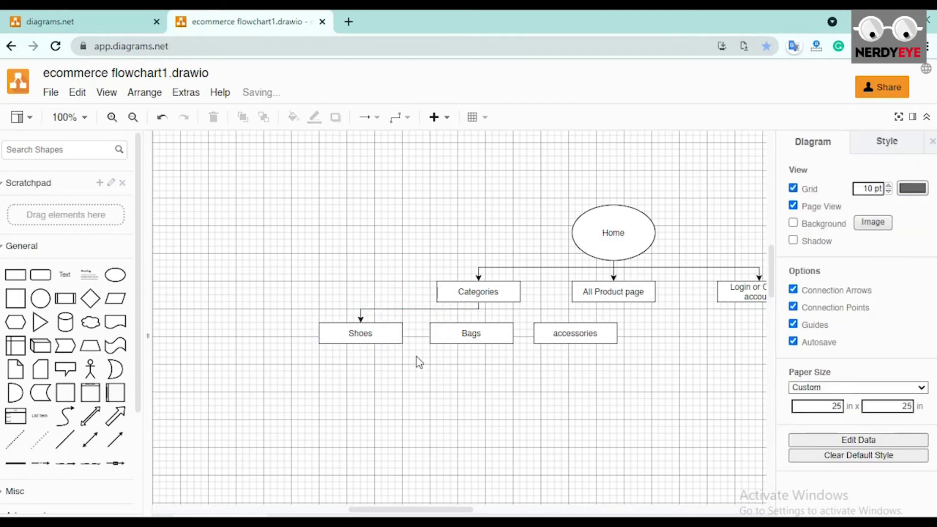
- Connect the Categories box to the top of the Bags box and shift Bags so it is centred beneath Categories
left_click_drag(483, 316, 480, 328)
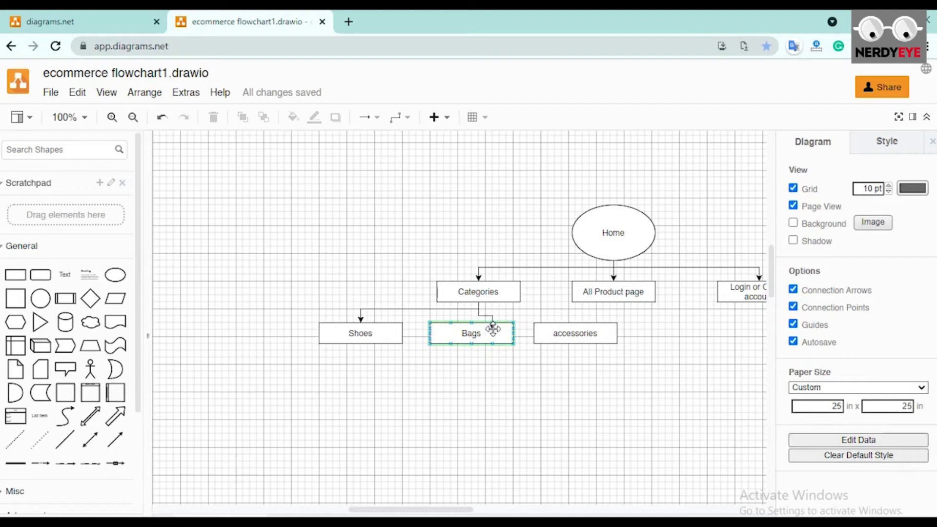
left_click_drag(476, 325, 472, 323)
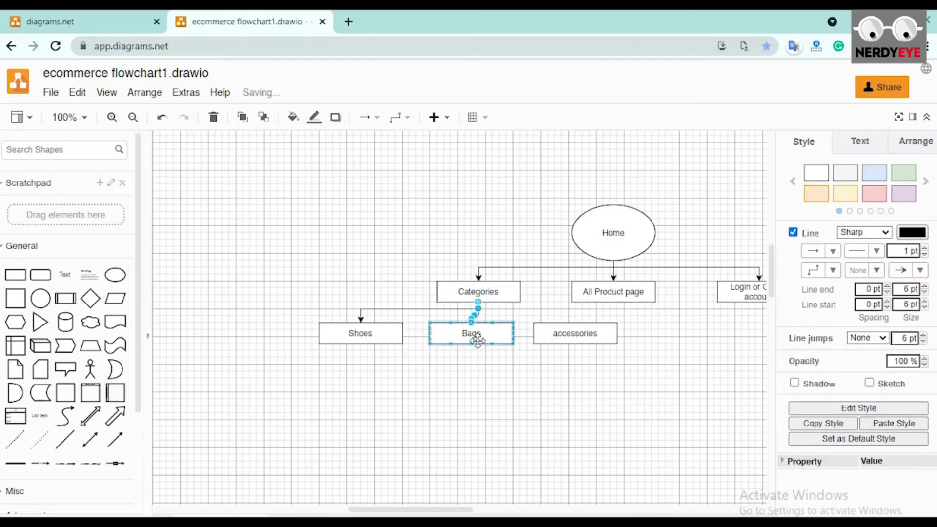
mouse_move(472, 343)
left_mouse_down()
mouse_move(478, 356)
mouse_move(479, 346)
left_mouse_up()
key("ctrl+z")
left_click(477, 383)
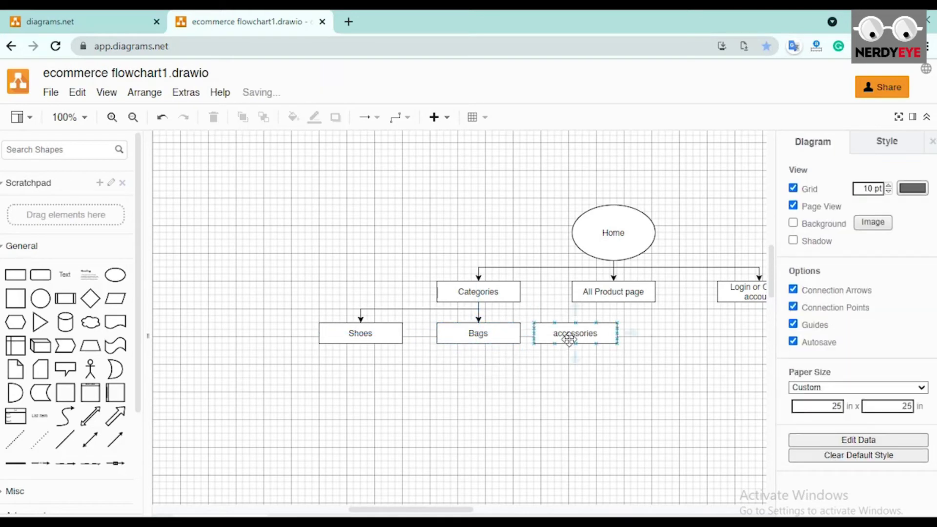
- Try moving the Categories box left above Shoes, and undo that move together with the last shift of the Bags box
left_click(569, 337)
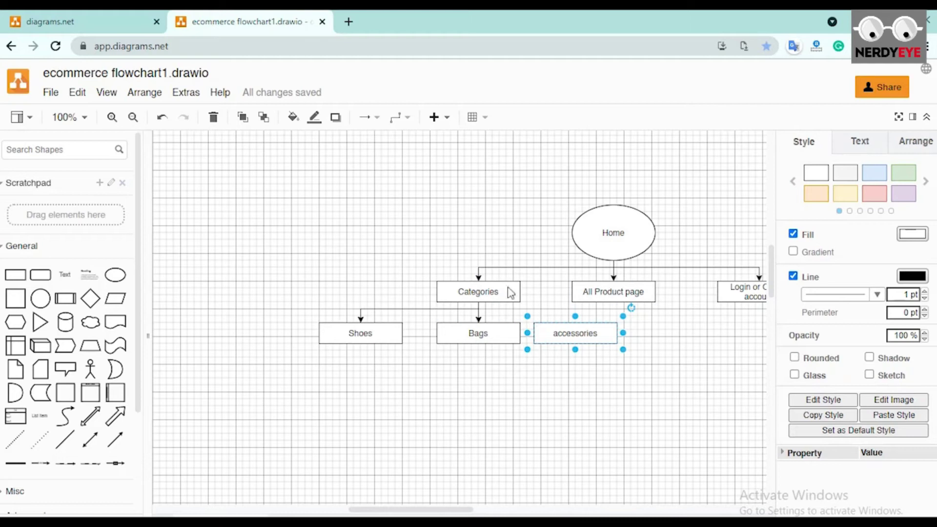
left_click(480, 296)
left_click_drag(480, 297, 334, 303)
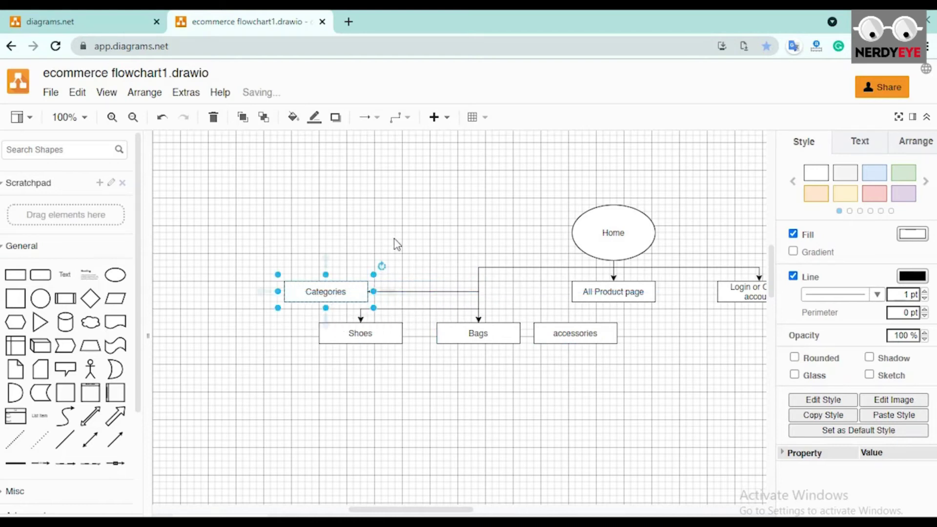
key("ctrl+z")
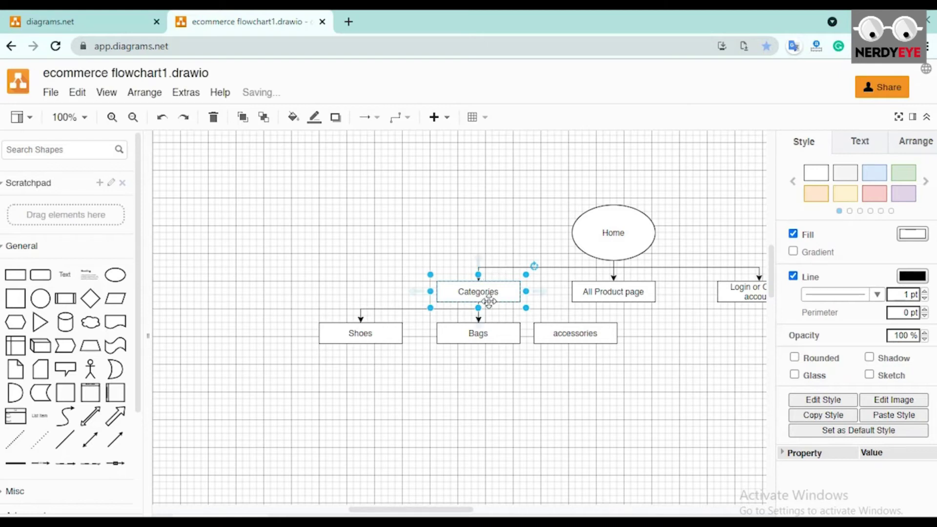
key("ctrl+z")
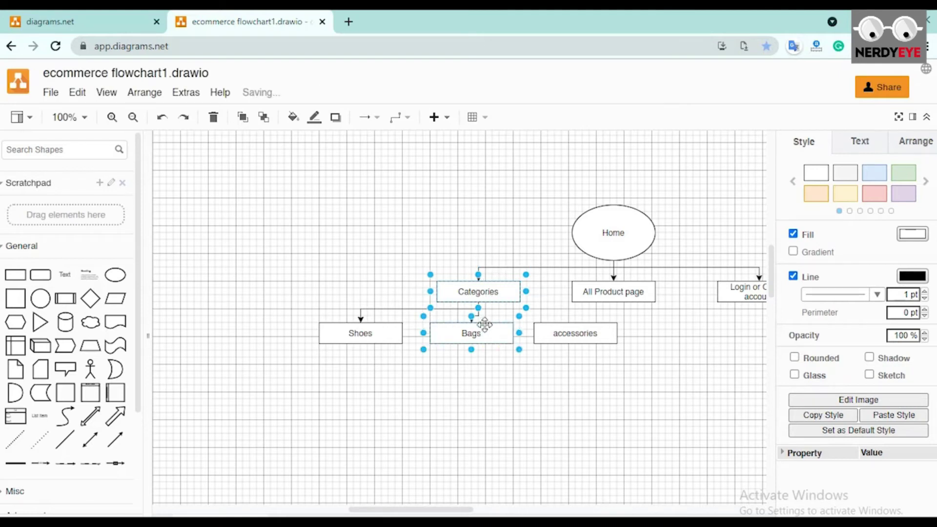
- Move the Categories box left to above Shoes and delete its connectors to Bags and Shoes
left_click(380, 206)
left_click_drag(491, 295, 367, 290)
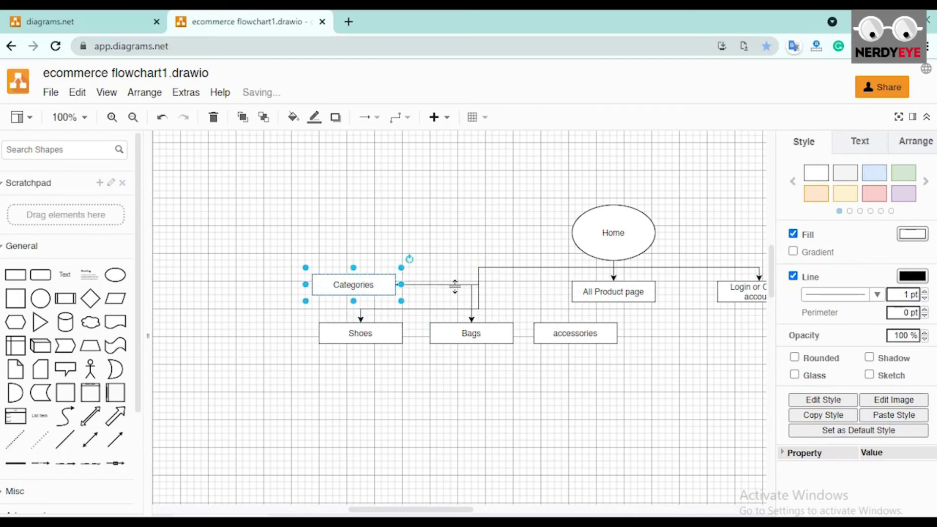
left_click_drag(455, 286, 456, 304)
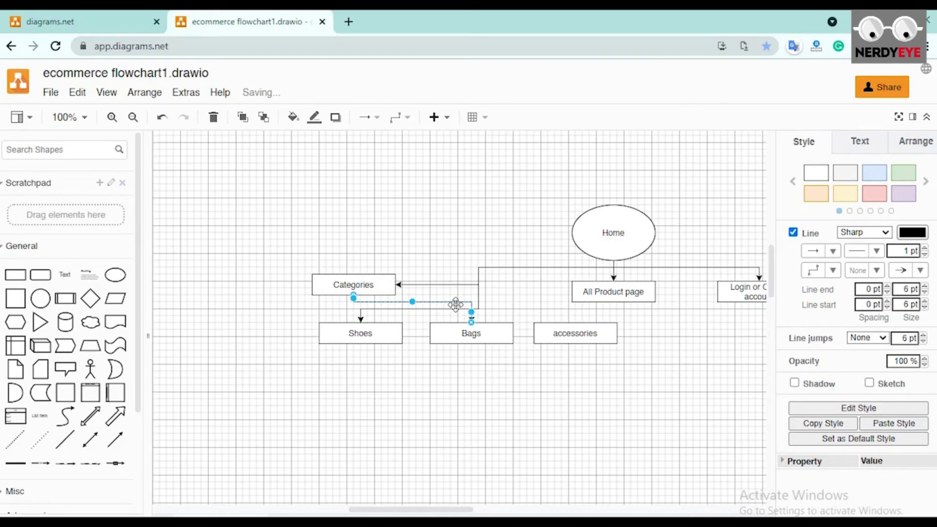
key("Delete")
left_click(450, 284)
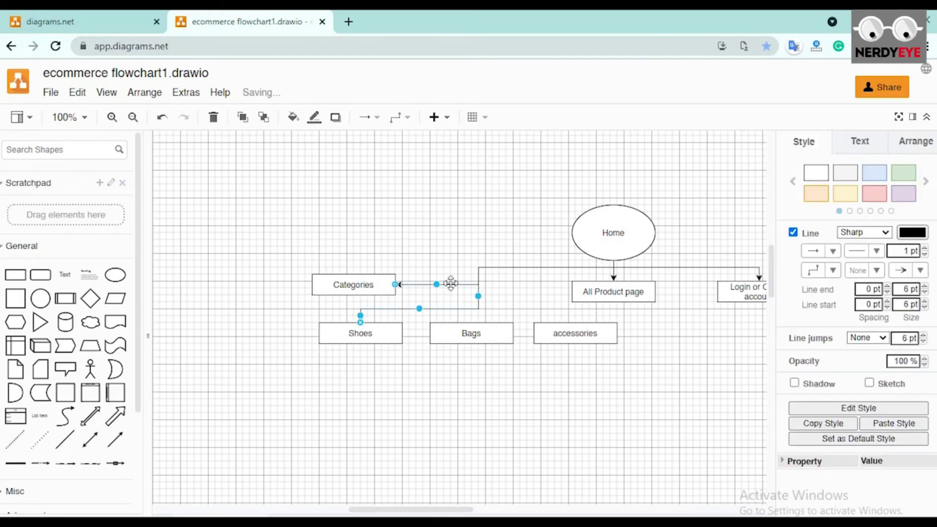
key("Delete")
- Route the Home connector into the top of Categories and level the Categories box with the All Product page box
left_click_drag(464, 283, 459, 268)
left_click(425, 234)
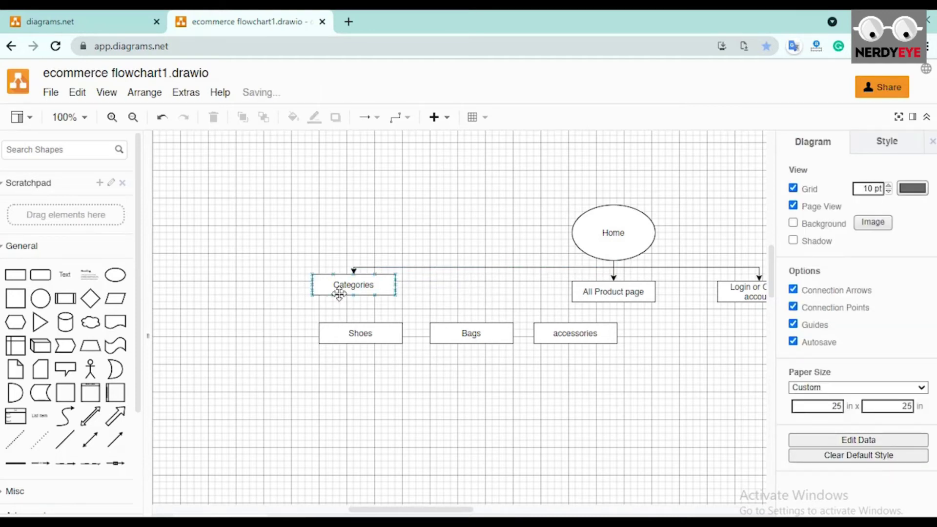
left_click_drag(339, 295, 332, 301)
left_click(403, 405)
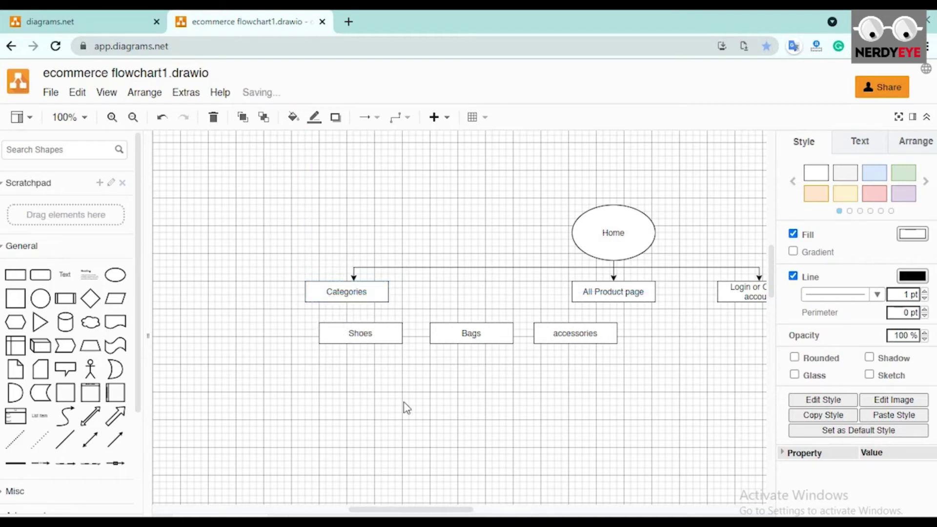
- Arrange Shoes, Bags and accessories in one level, spaced row with Bags centred directly beneath Categories
left_click(377, 330)
left_click_drag(364, 332, 241, 327)
left_click_drag(471, 329, 355, 318)
left_click_drag(588, 339, 505, 334)
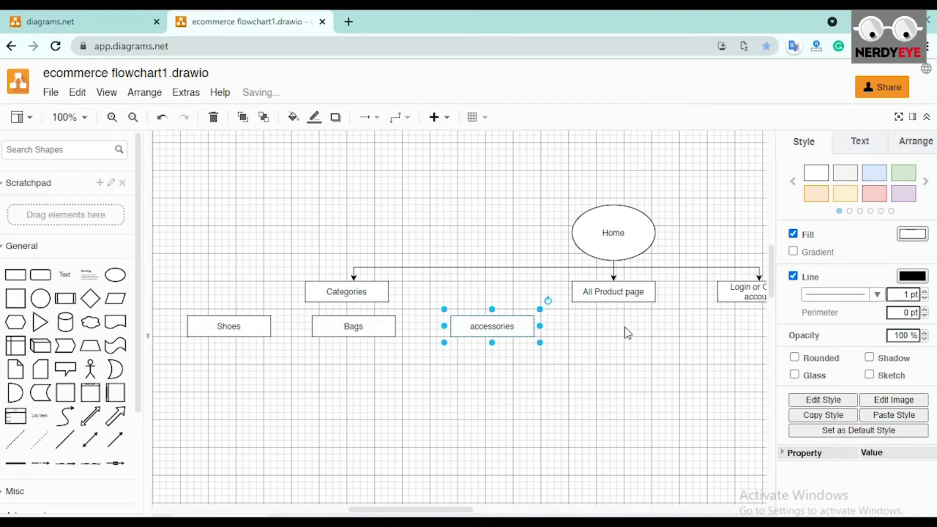
scroll(596, 388, "left", 5)
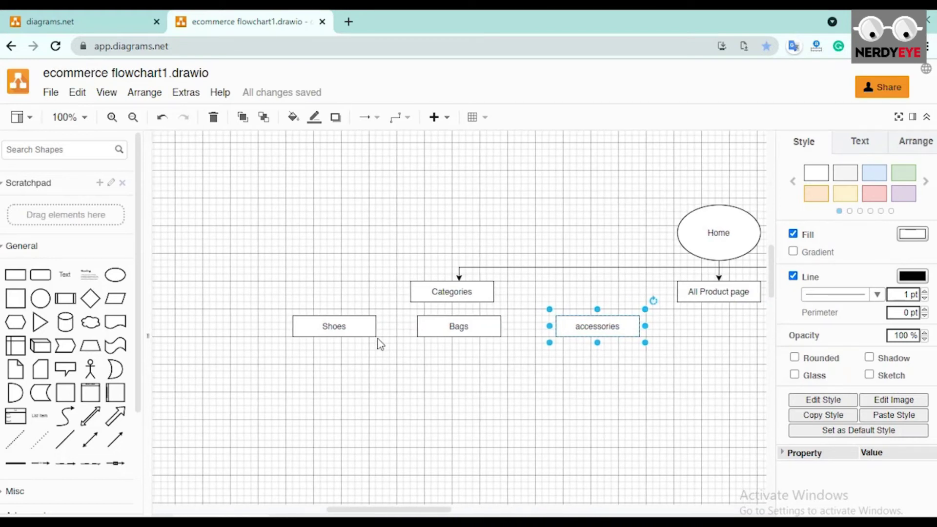
left_click_drag(358, 325, 337, 324)
left_click_drag(456, 326, 457, 340)
left_click_drag(329, 329, 331, 339)
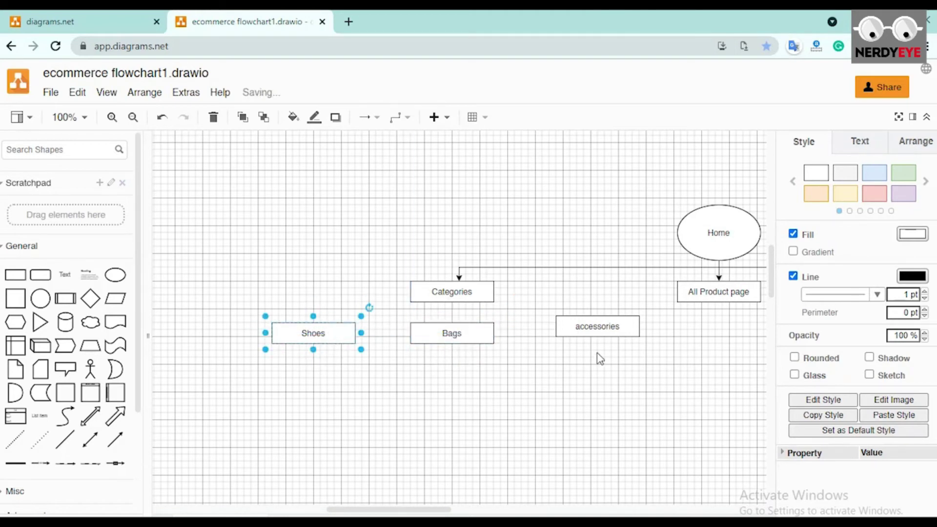
left_click(588, 330)
left_click_drag(588, 329, 583, 336)
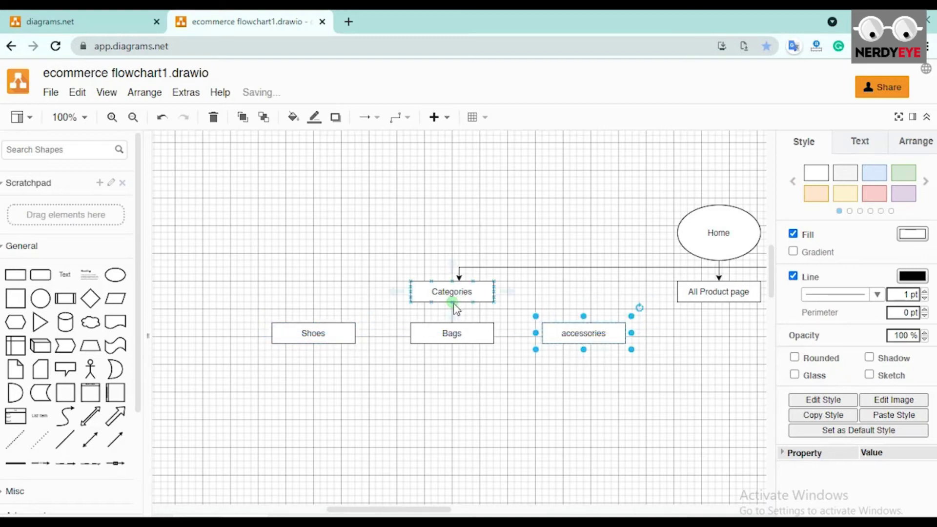
- Connect Categories to the tops of Bags and Shoes, routing the Shoes connector from beneath Categories along a horizontal line
left_click_drag(453, 309, 452, 325)
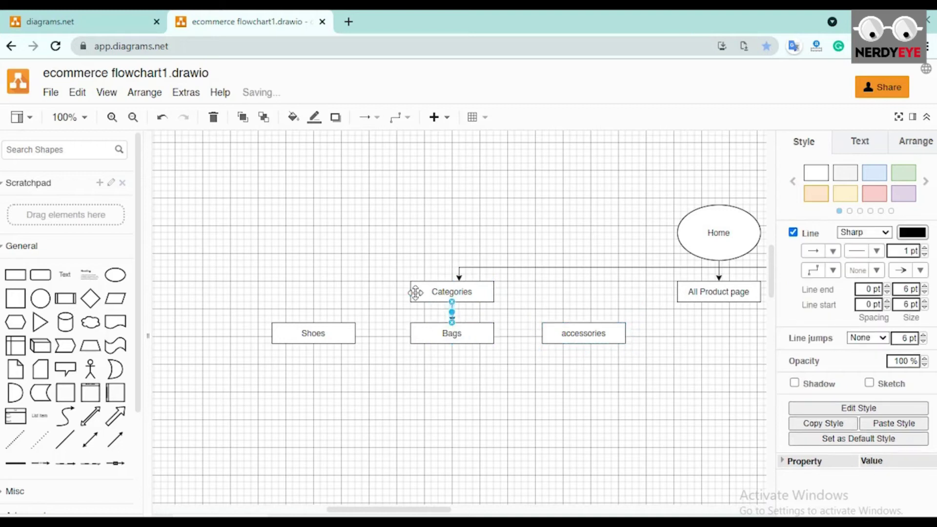
left_click_drag(405, 293, 314, 323)
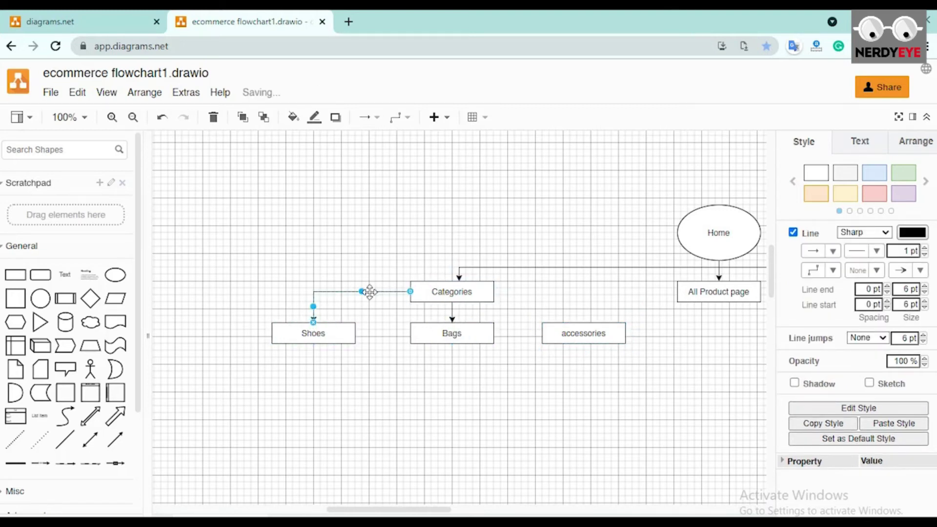
left_click_drag(362, 292, 370, 310)
left_click(474, 390)
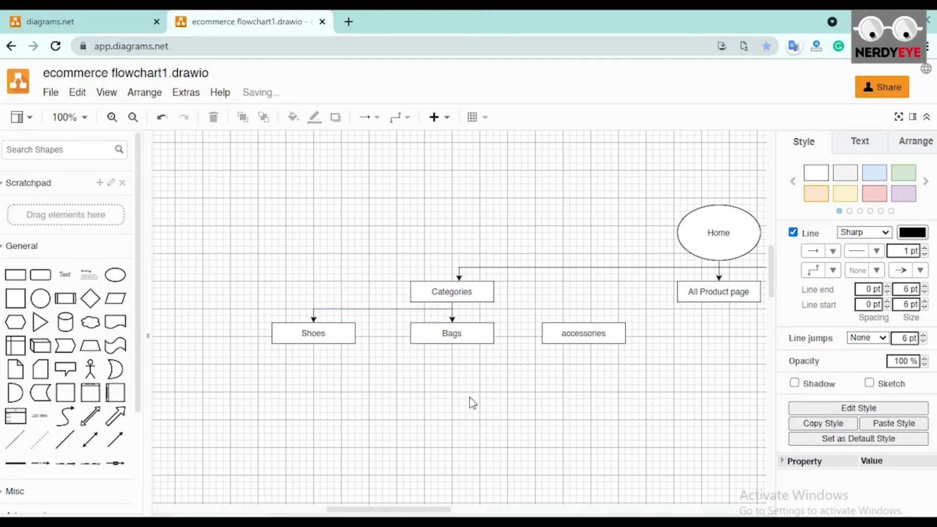
- Connect Categories to the top of the accessories box and route the connector from beneath Categories, in line with the Shoes connector
left_click(490, 292)
left_click_drag(514, 293, 588, 334)
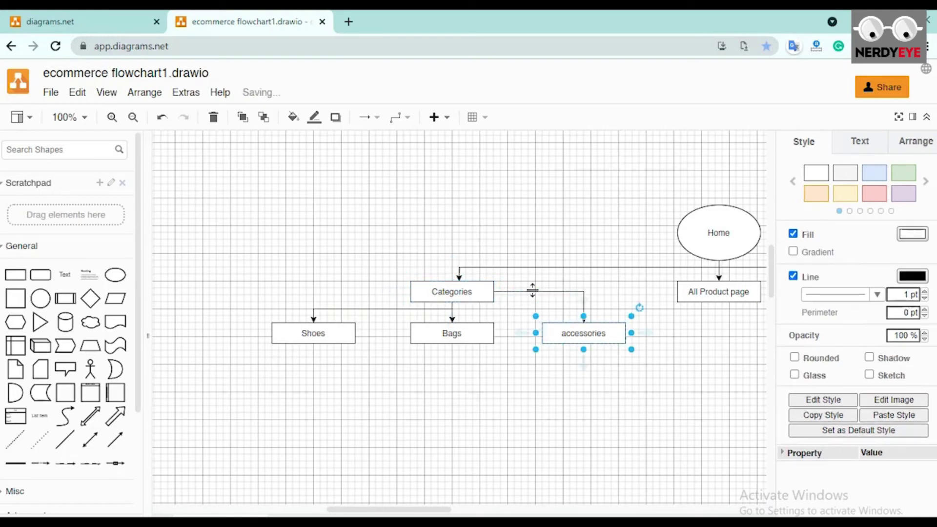
left_click_drag(532, 290, 535, 309)
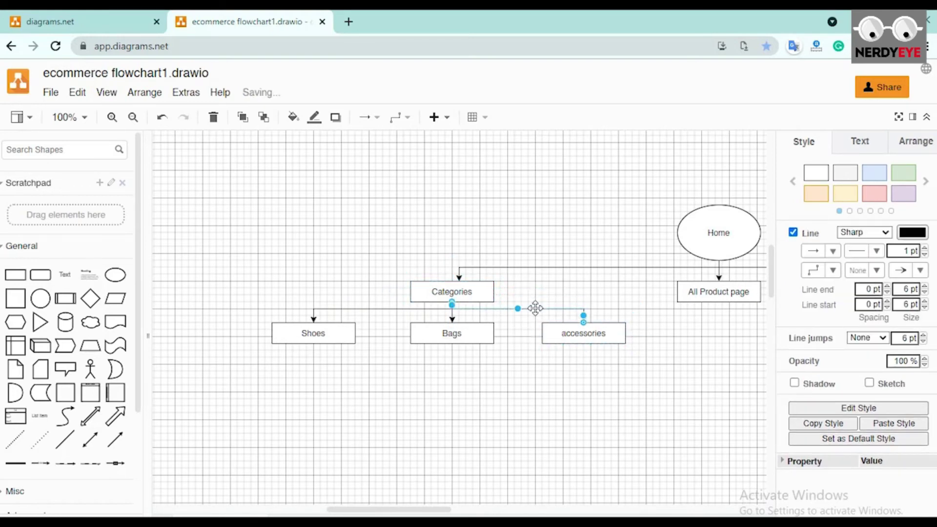
left_click(505, 384)
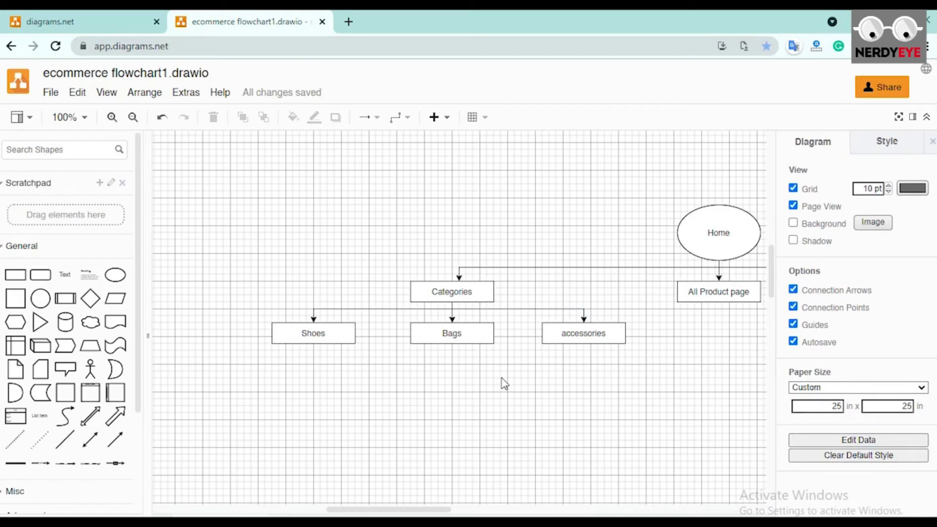
scroll(504, 384, "right", 4)
scroll(504, 384, "left", 2)
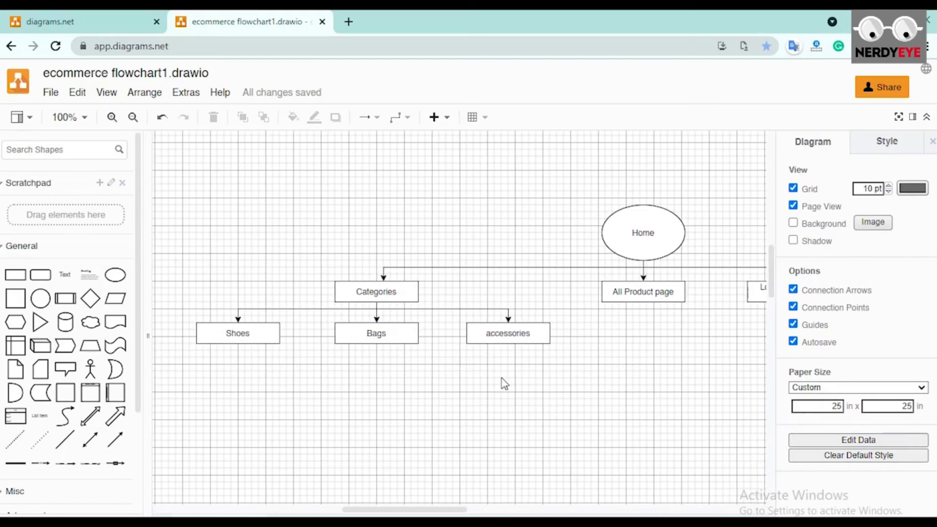